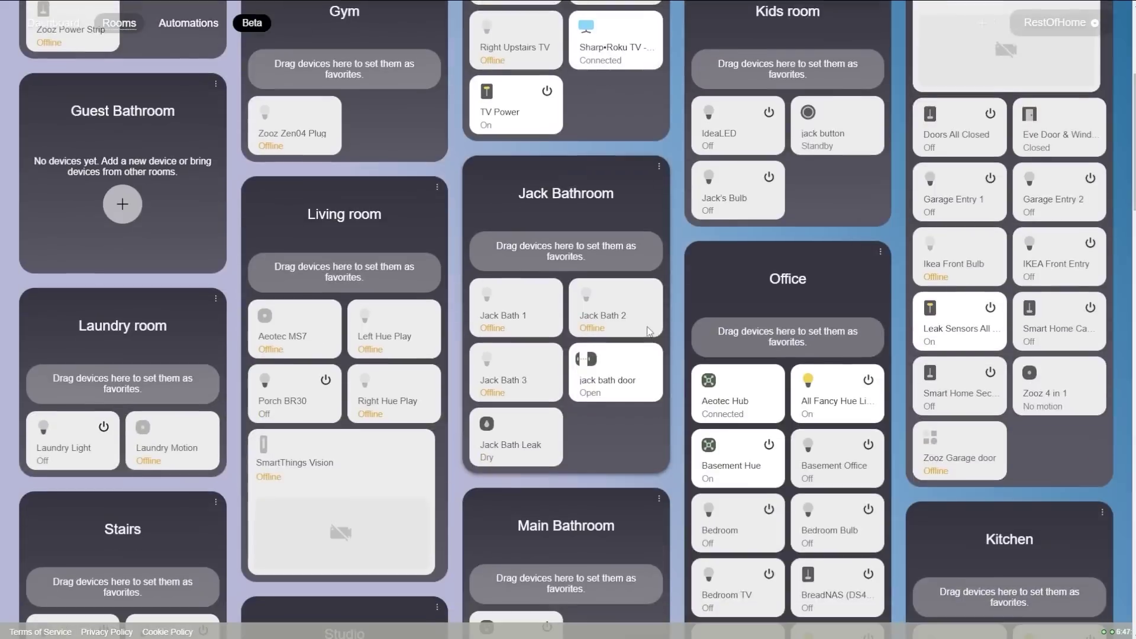
scroll(836, 137, "down", 4)
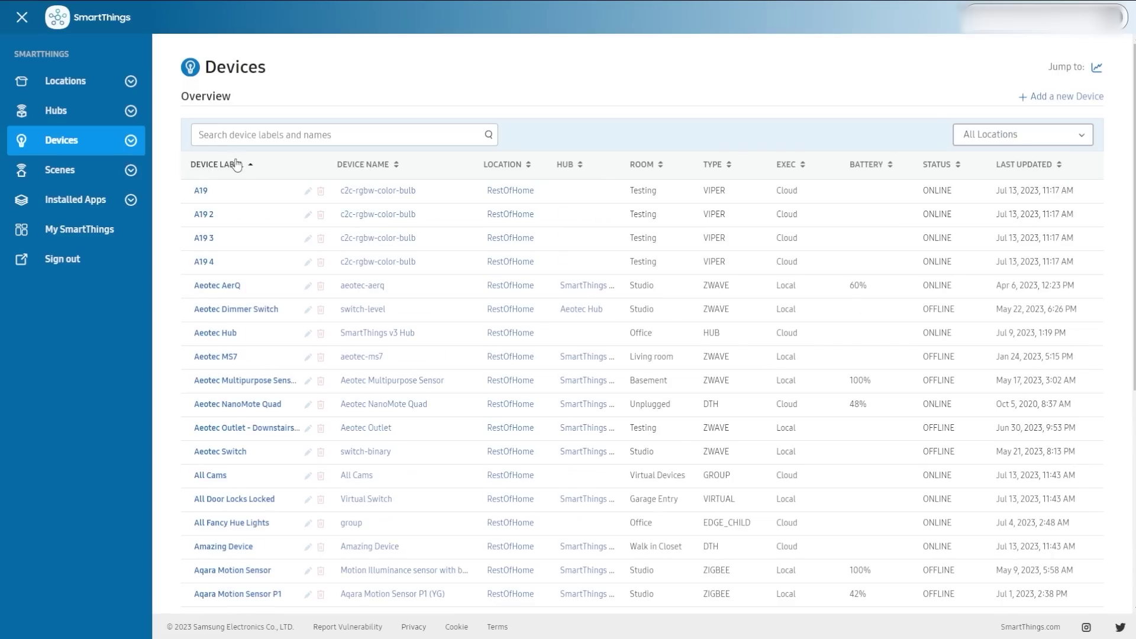
left_click(236, 164)
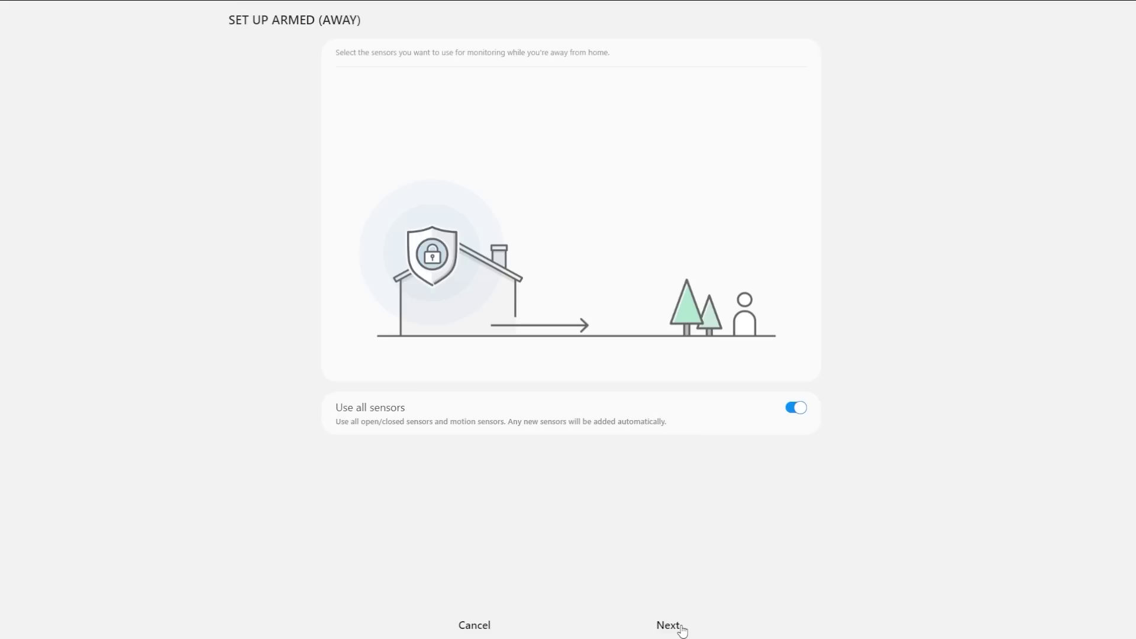
left_click(669, 626)
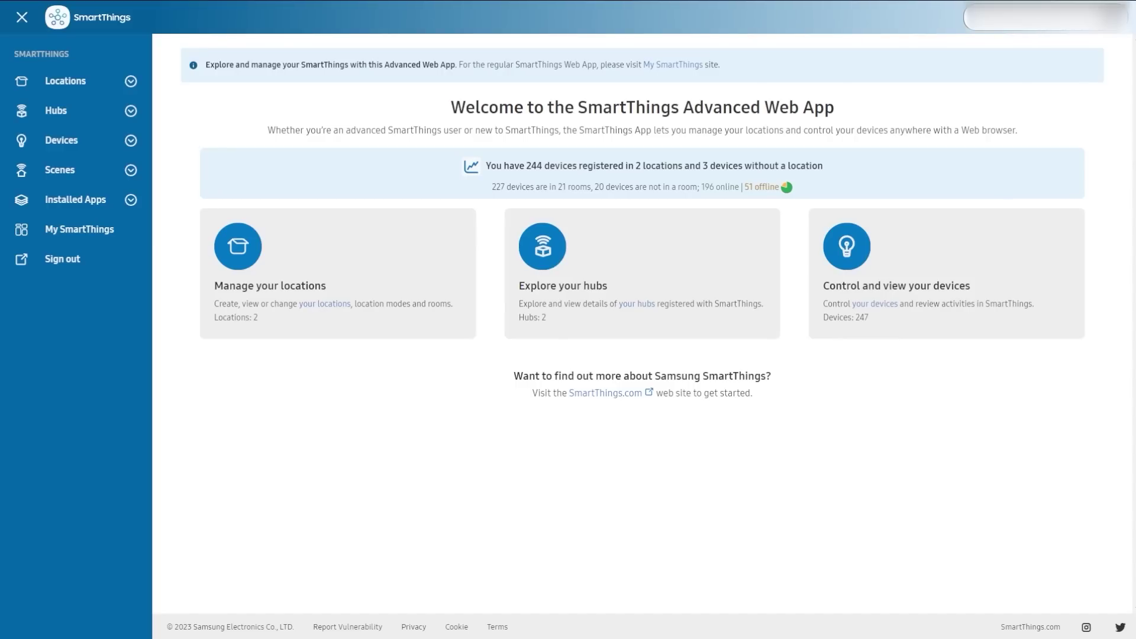
Step: Examine the registered device summary on the welcome page, and open the Locations overview
triple_click(499, 167)
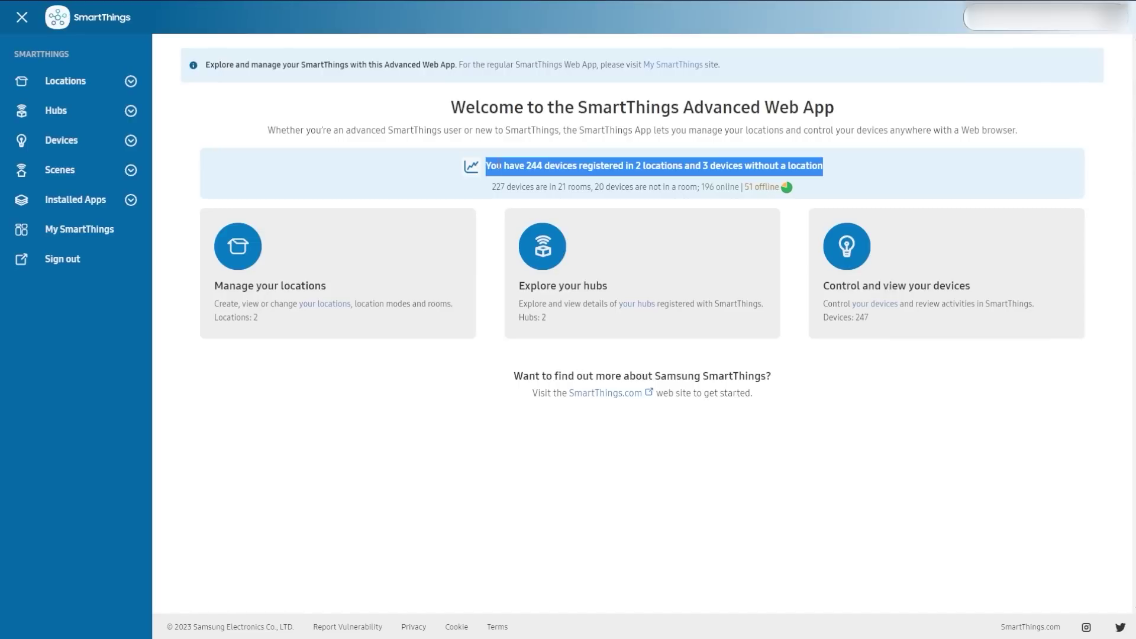
left_click(499, 163)
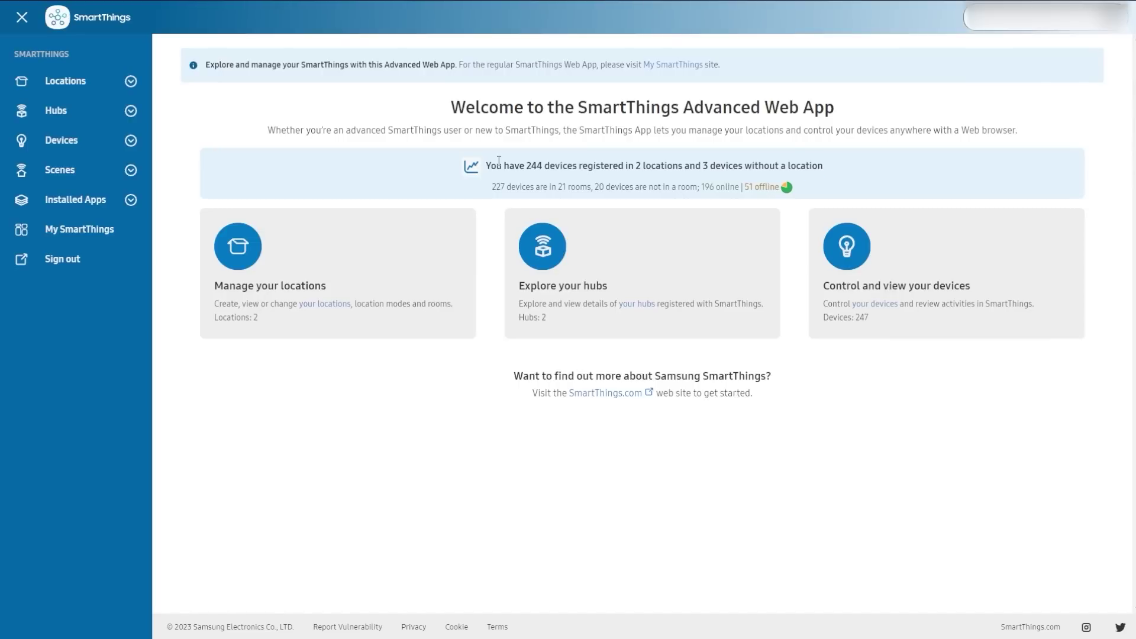
left_click(57, 87)
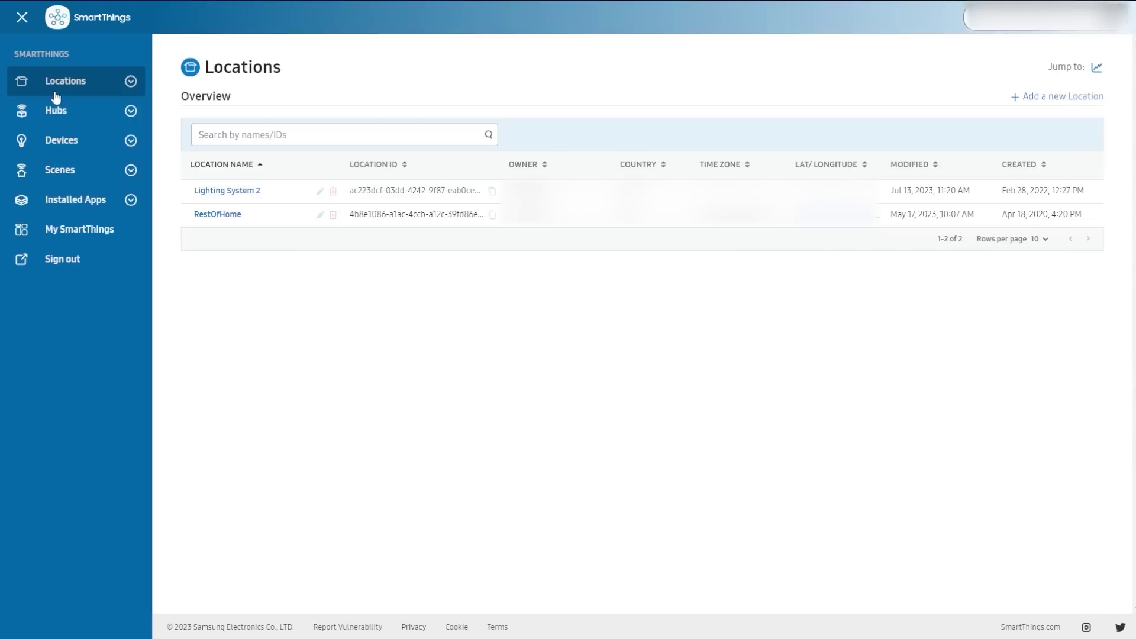
left_click(55, 94)
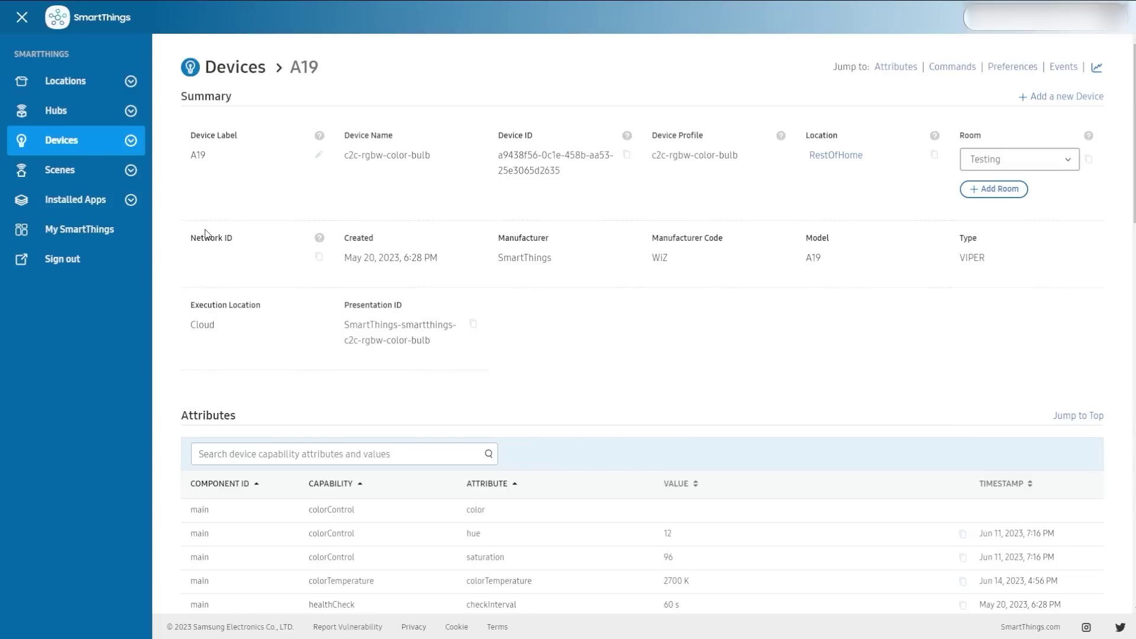
Step: Search the A19 device's details for "jul"
type("ju")
type("l")
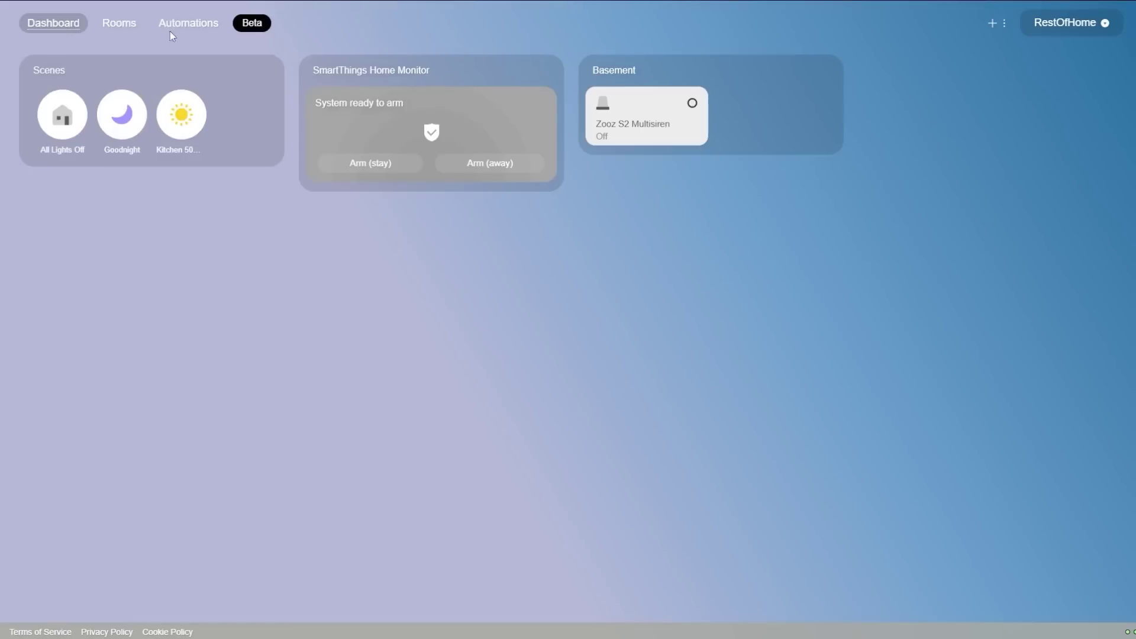
Step: Open the location management page for RestOfHome
left_click(1004, 24)
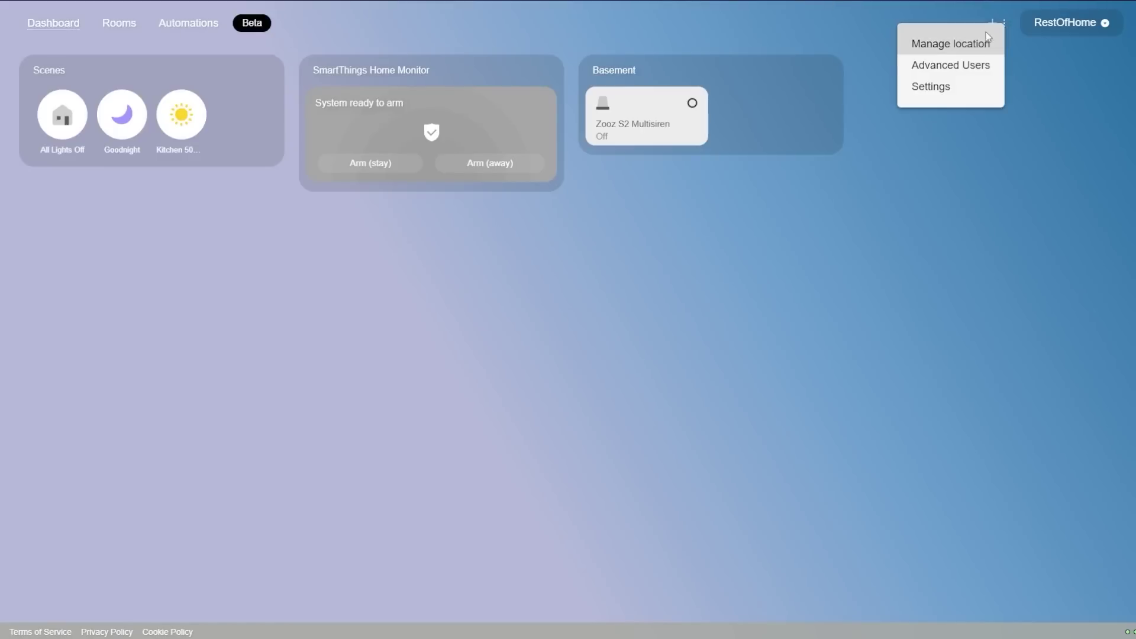
left_click(933, 46)
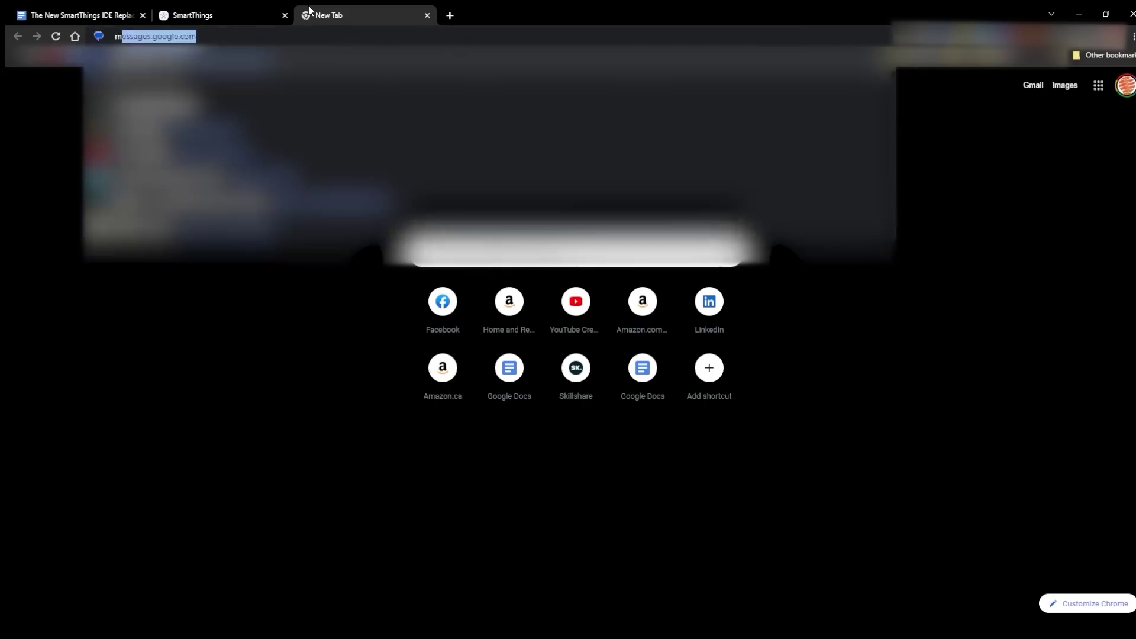
Step: Go to my.smartthings.com and switch the dashboard to the RestOfHome location
type("y.smartthings.com")
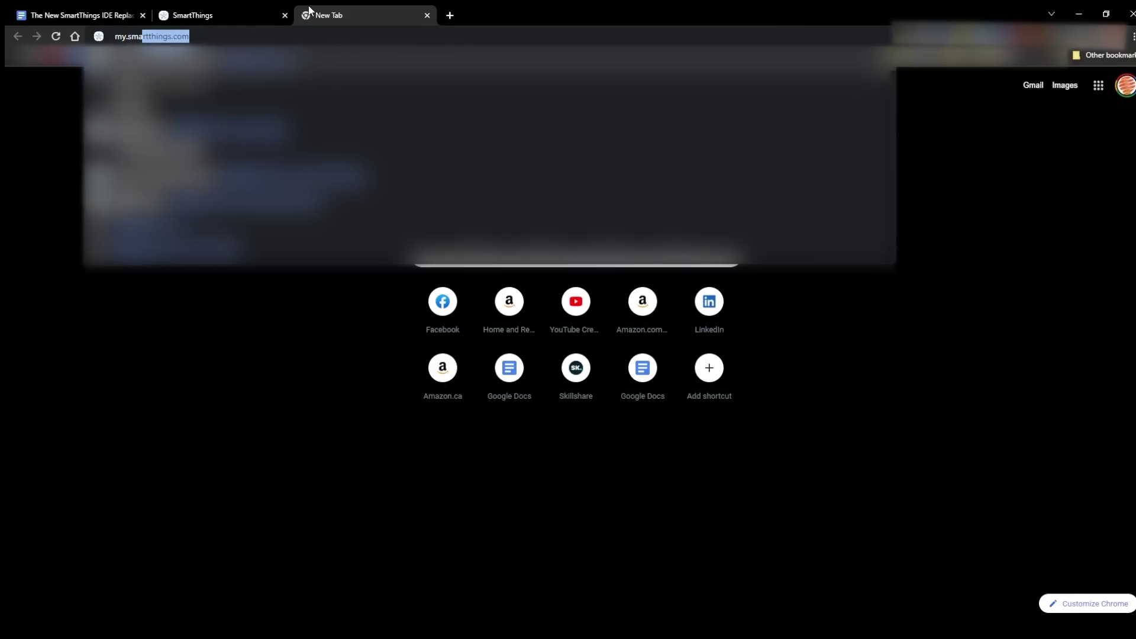
key("Return")
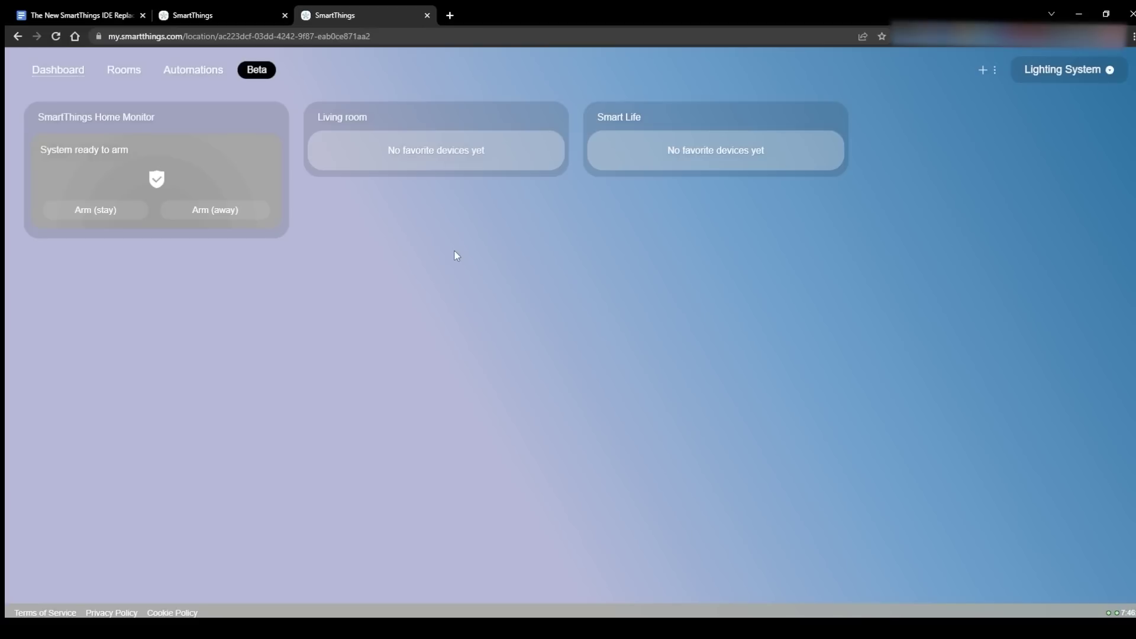
left_click(1088, 72)
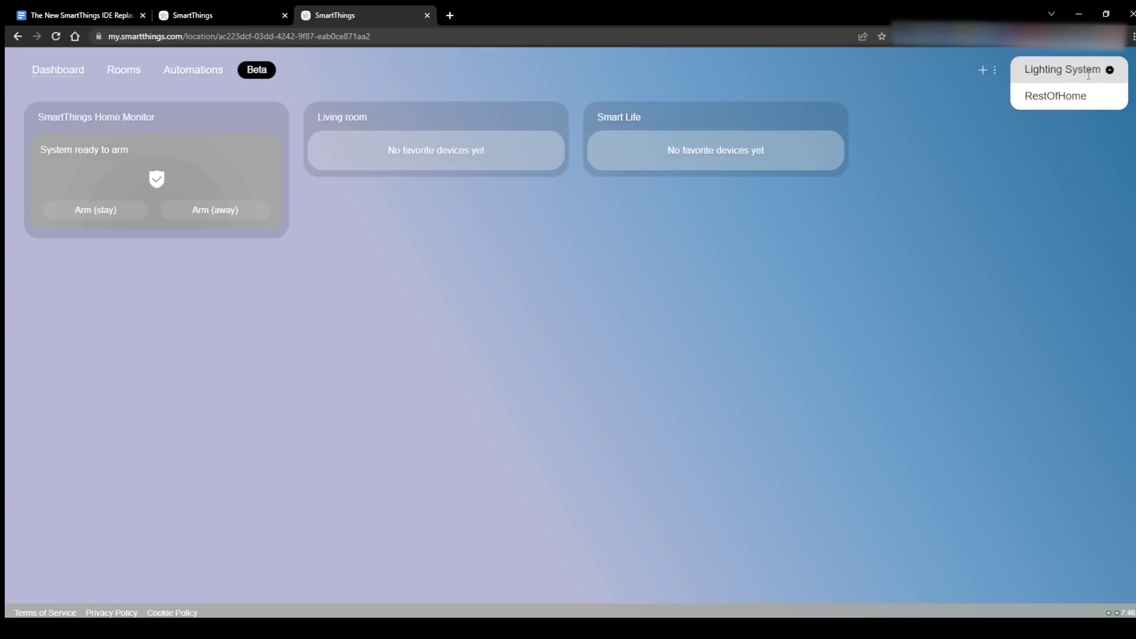
left_click(1055, 97)
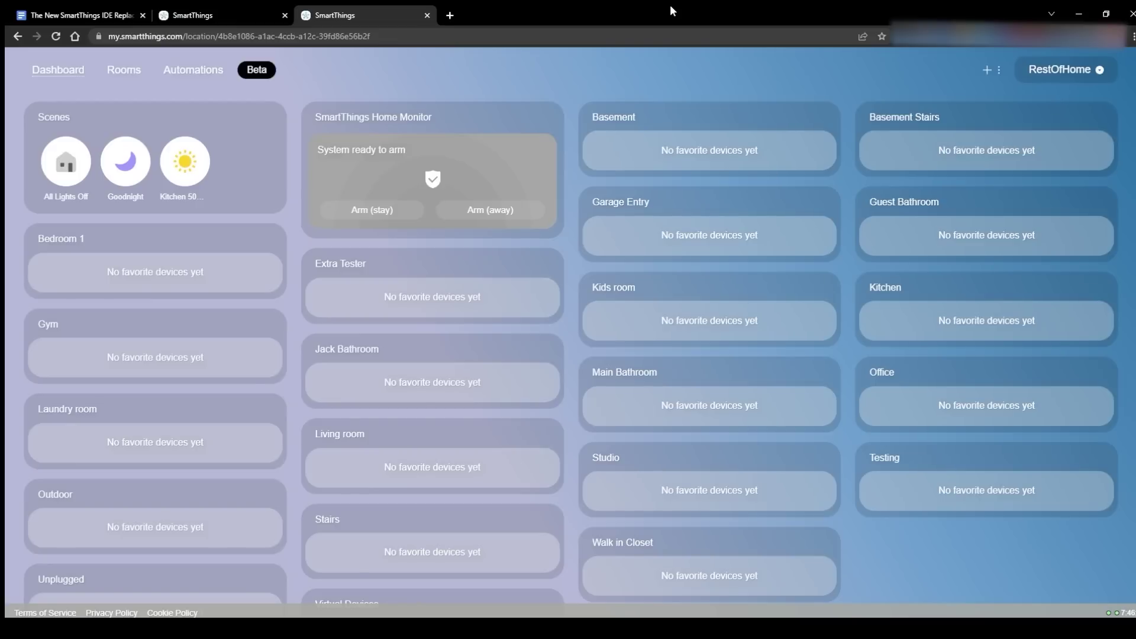
Step: Switch to the SmartThings Advanced Web App and examine the welcome page's device, location, room and online/offline summary
left_click(213, 19)
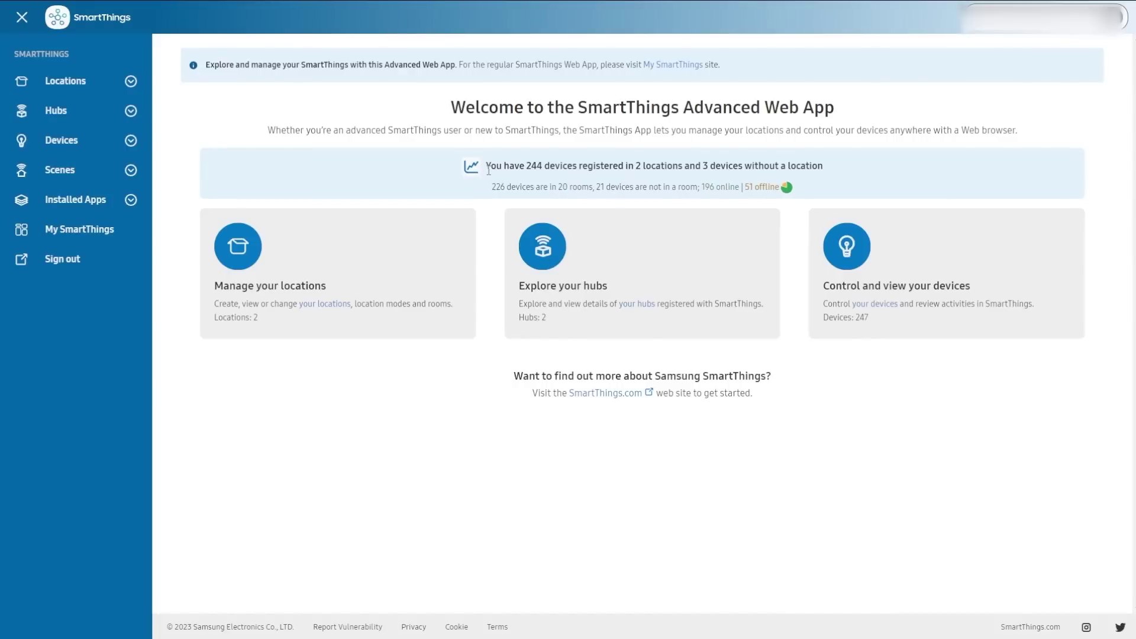
left_click_drag(486, 165, 711, 170)
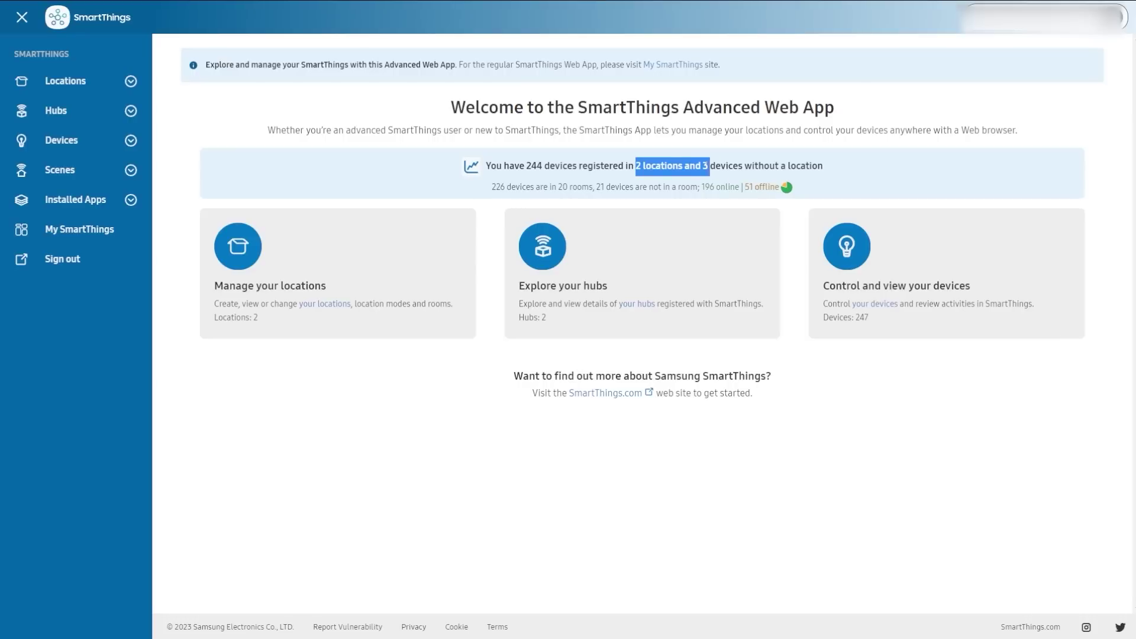
left_click(708, 167)
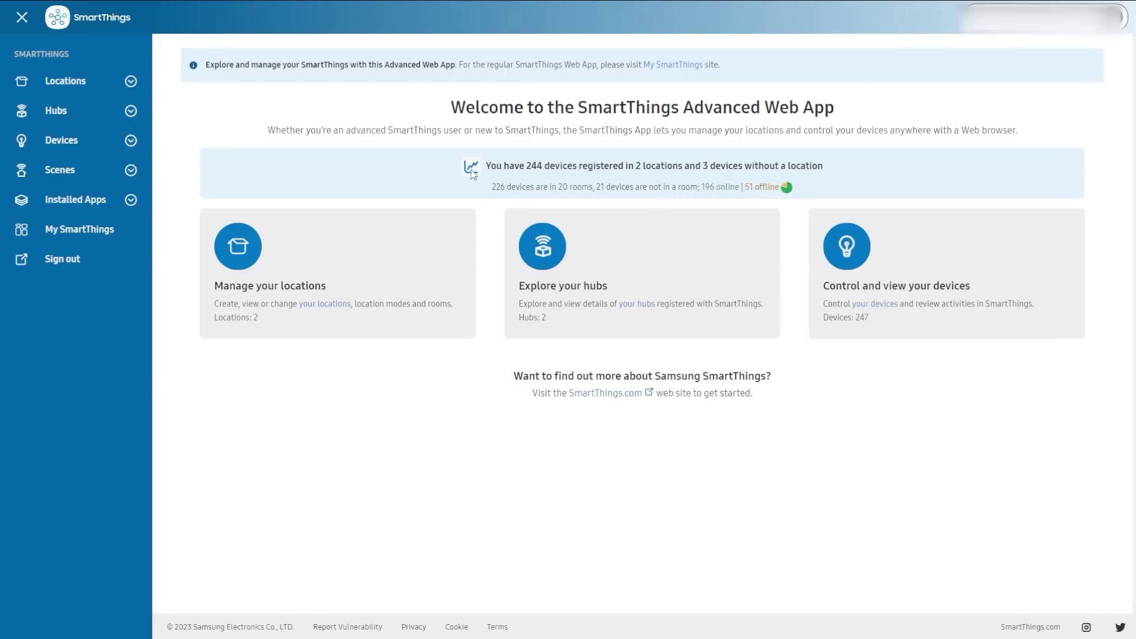
triple_click(502, 187)
left_click(503, 187)
left_click_drag(705, 190, 753, 189)
left_click(758, 190)
Step: View the account options, and collapse and re-expand the navigation sidebar
left_click(1043, 17)
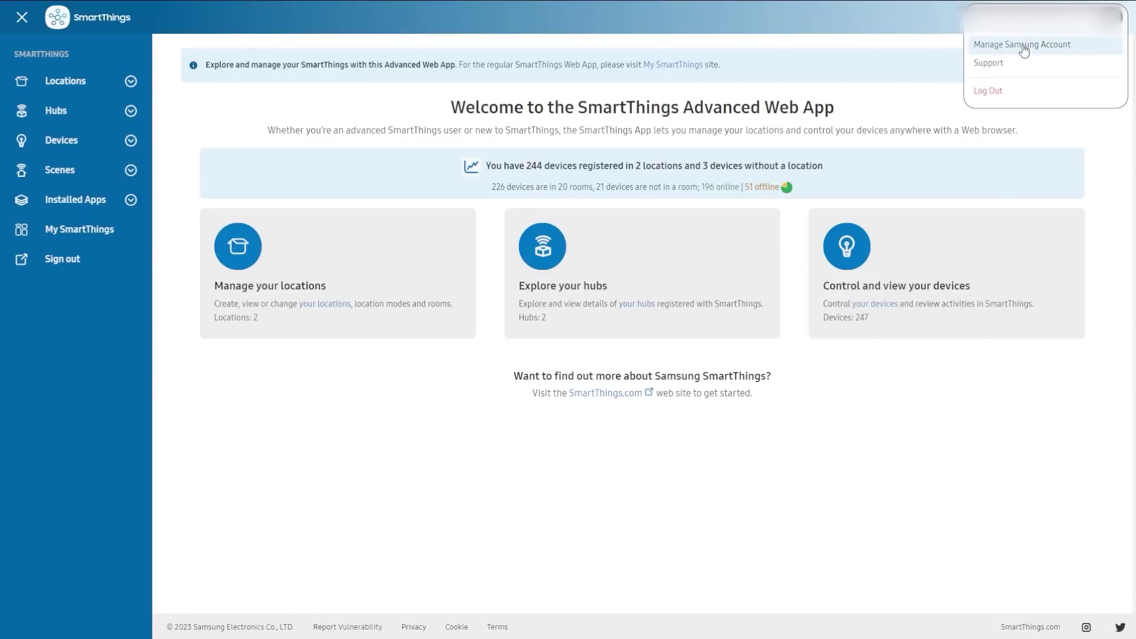
left_click(844, 125)
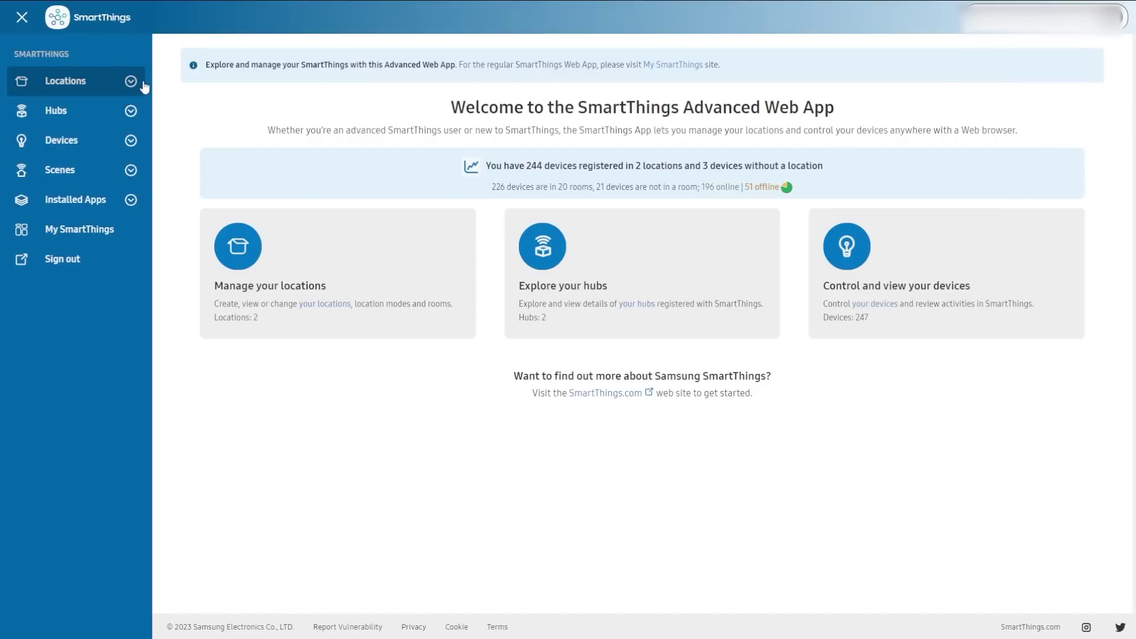
left_click(21, 19)
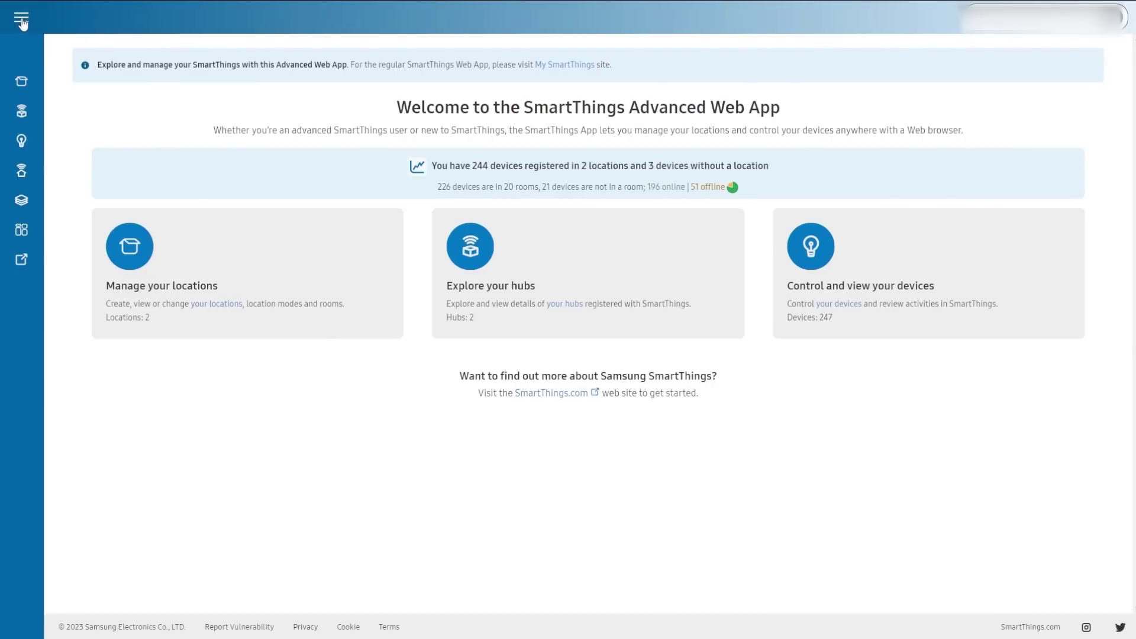
left_click(22, 22)
left_click(22, 22)
left_click(22, 22)
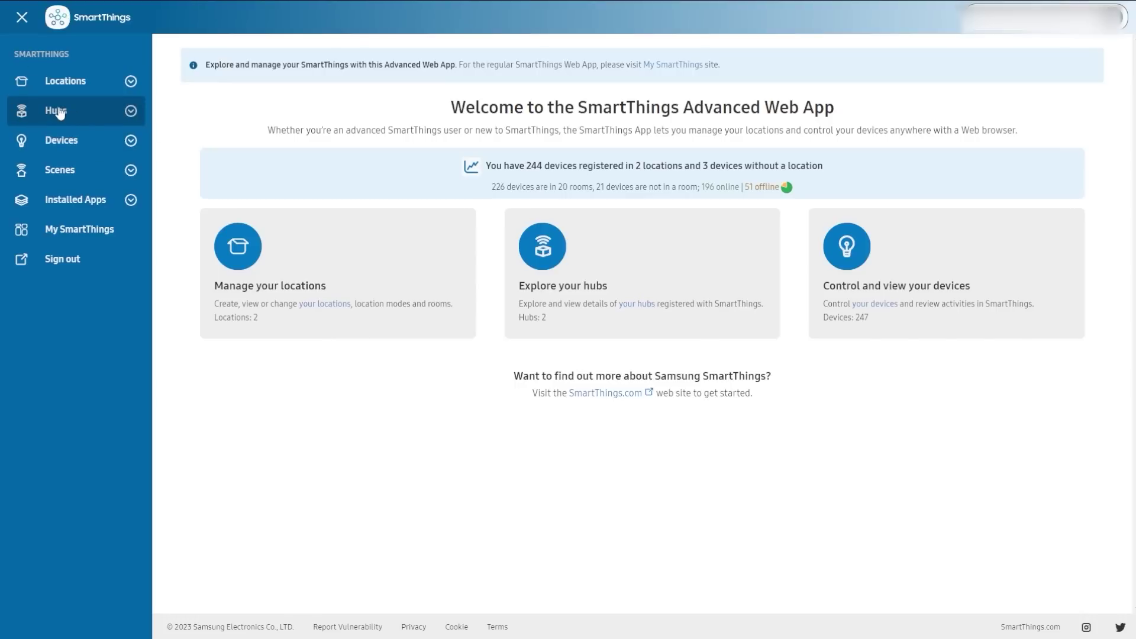
Step: Expand the Locations and Hubs entries in the navigation sidebar, and look through the nested device list
left_click(129, 83)
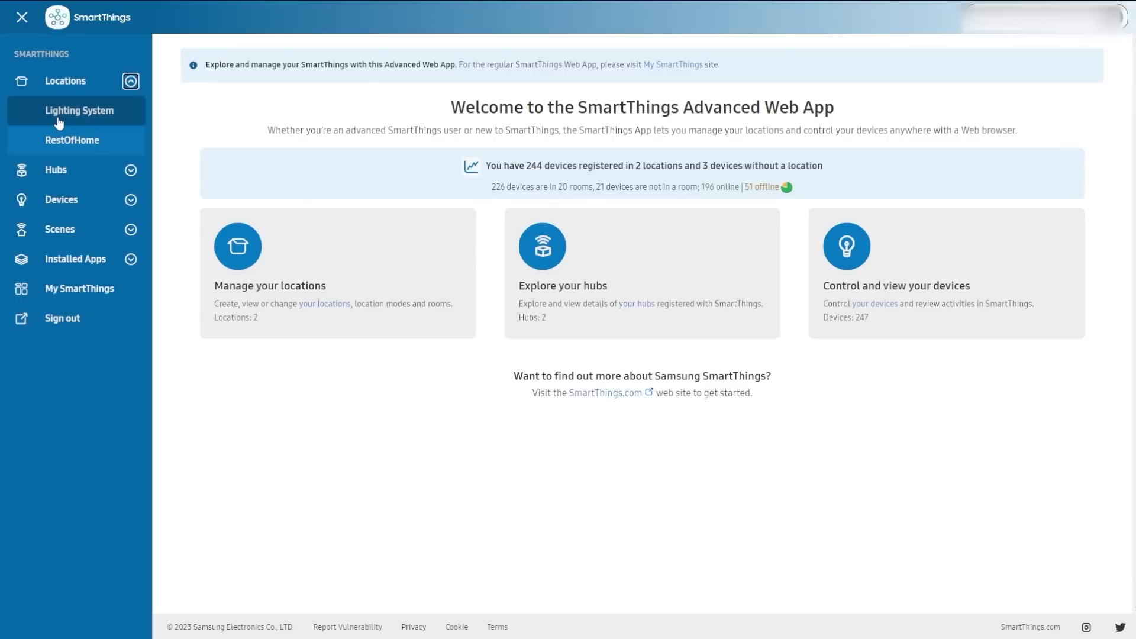
left_click(130, 171)
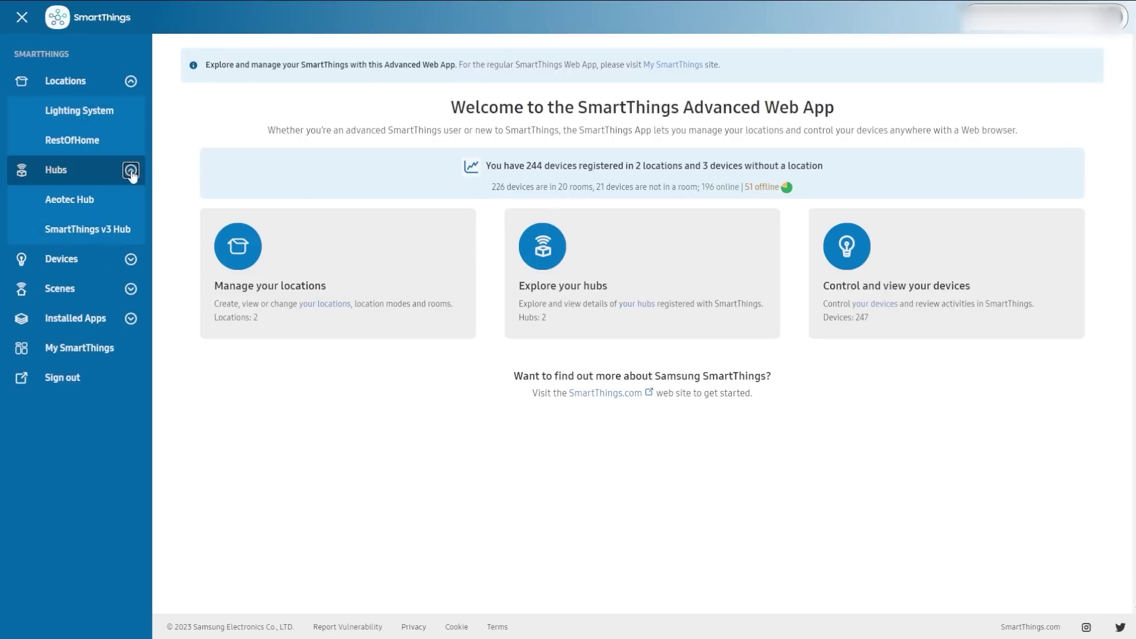
left_click(131, 259)
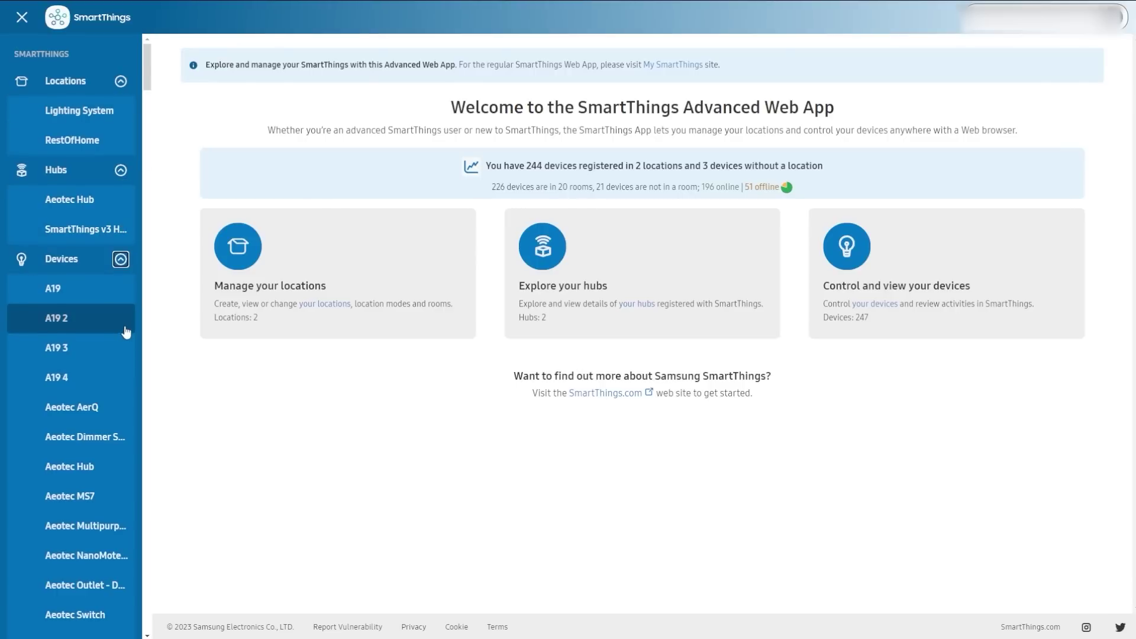
scroll(126, 331, "down", 20)
scroll(128, 359, "down", 20)
scroll(153, 484, "up", 1)
left_click_drag(152, 484, 148, 57)
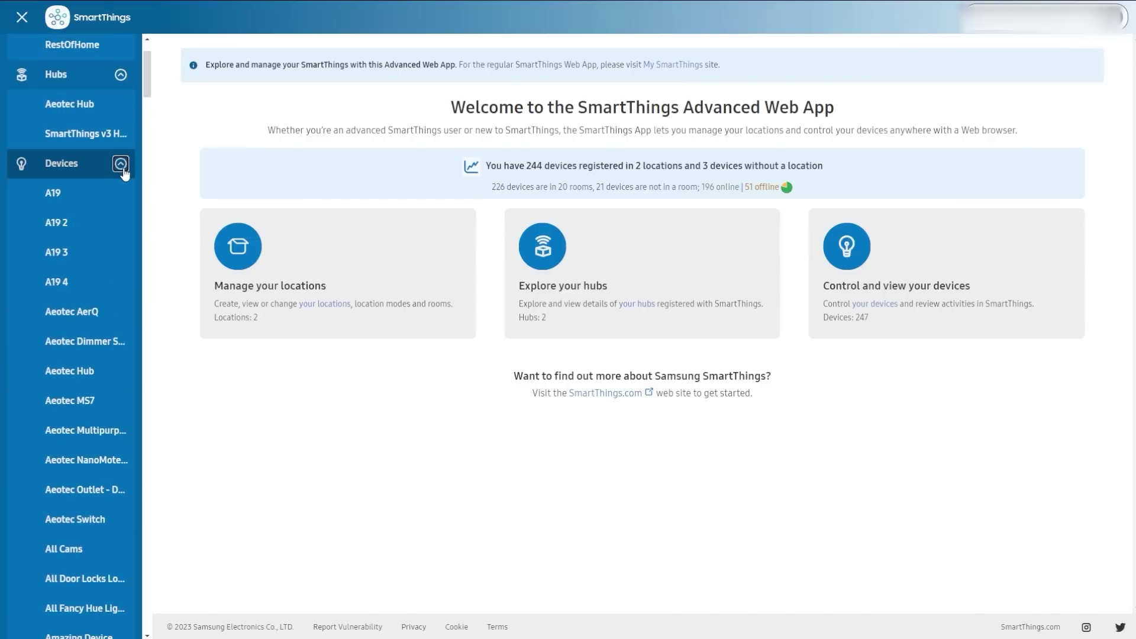
left_click(122, 164)
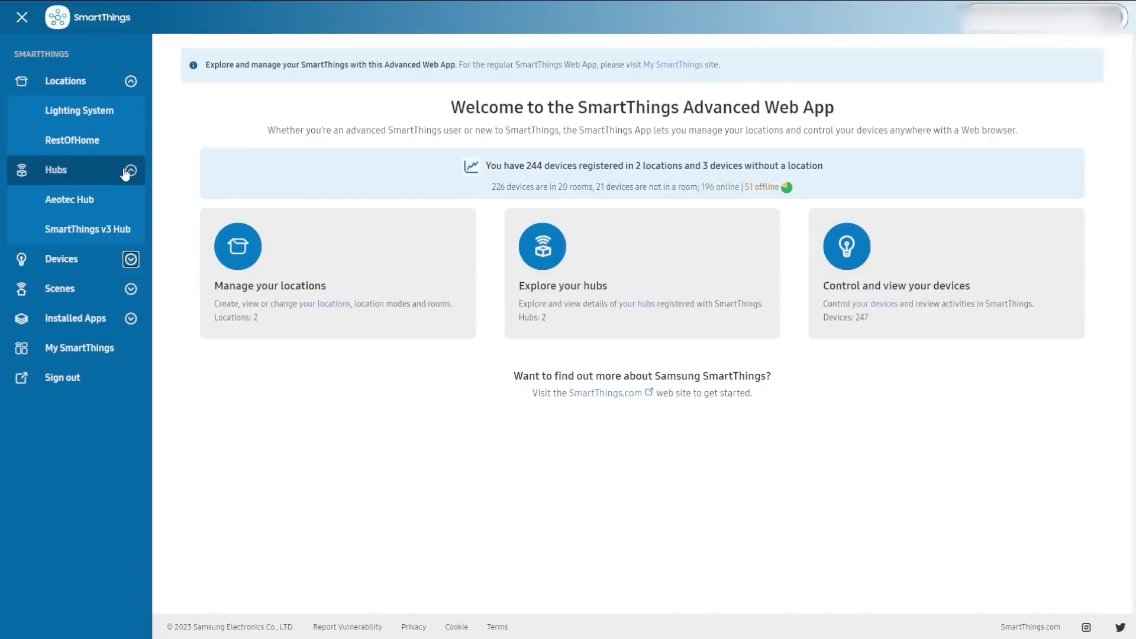
Step: Look through the nested scenes list in the navigation sidebar, and view the Installed Apps section
left_click(133, 294)
scroll(124, 320, "down", 3)
scroll(126, 335, "up", 1)
scroll(126, 336, "up", 3)
left_click(130, 289)
left_click(123, 326)
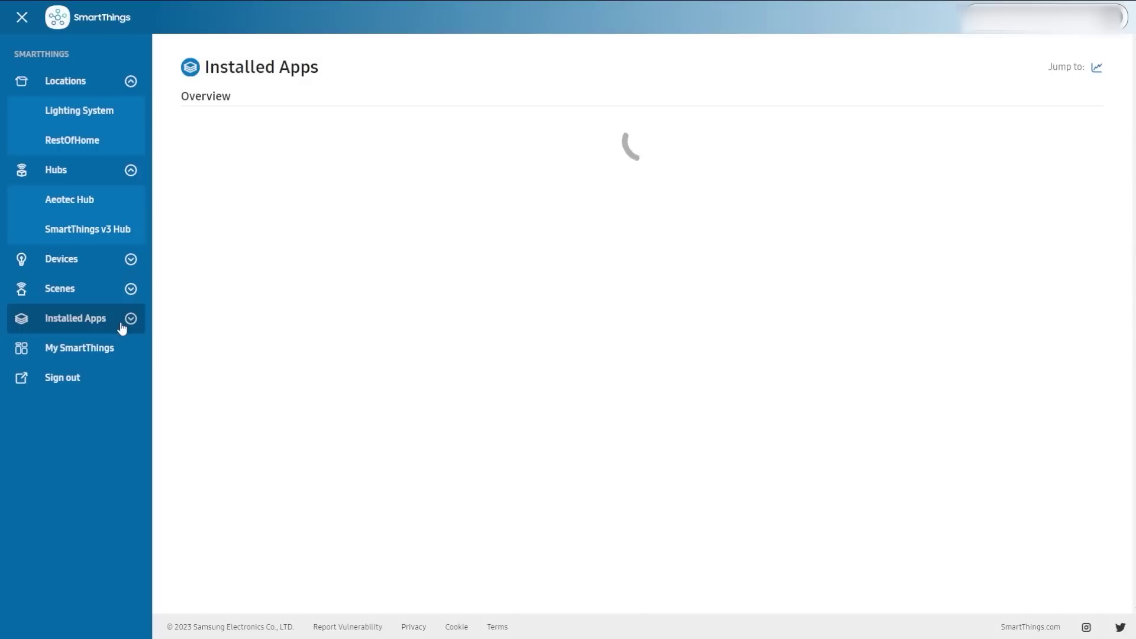
left_click(130, 324)
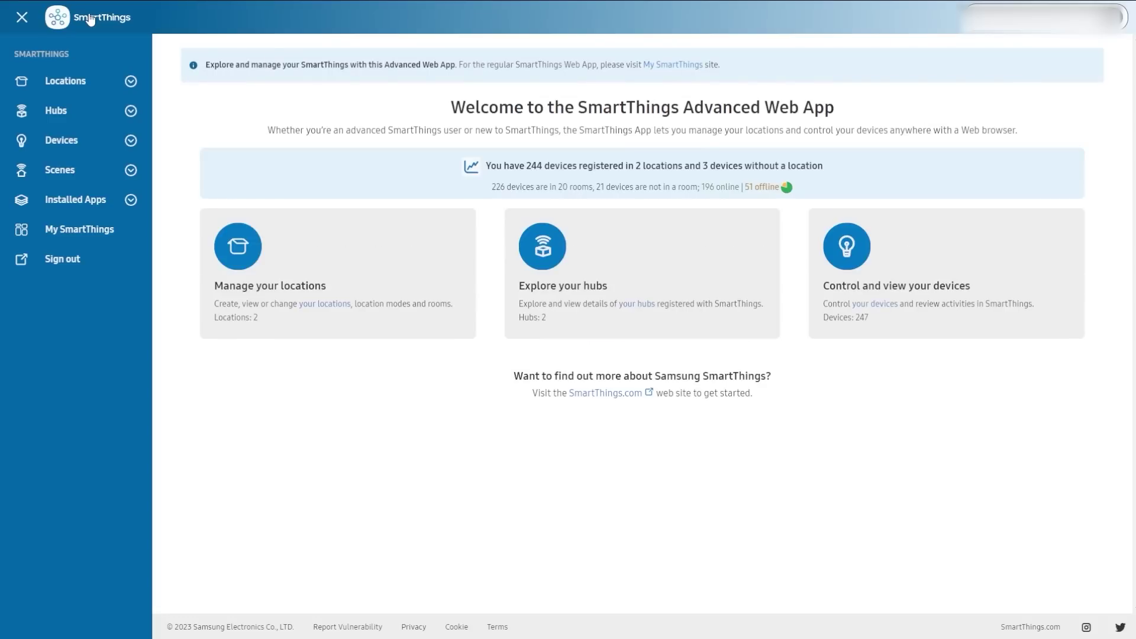
Step: Rename the Lighting System location to "Lighting System 2" in the Locations overview
left_click(66, 82)
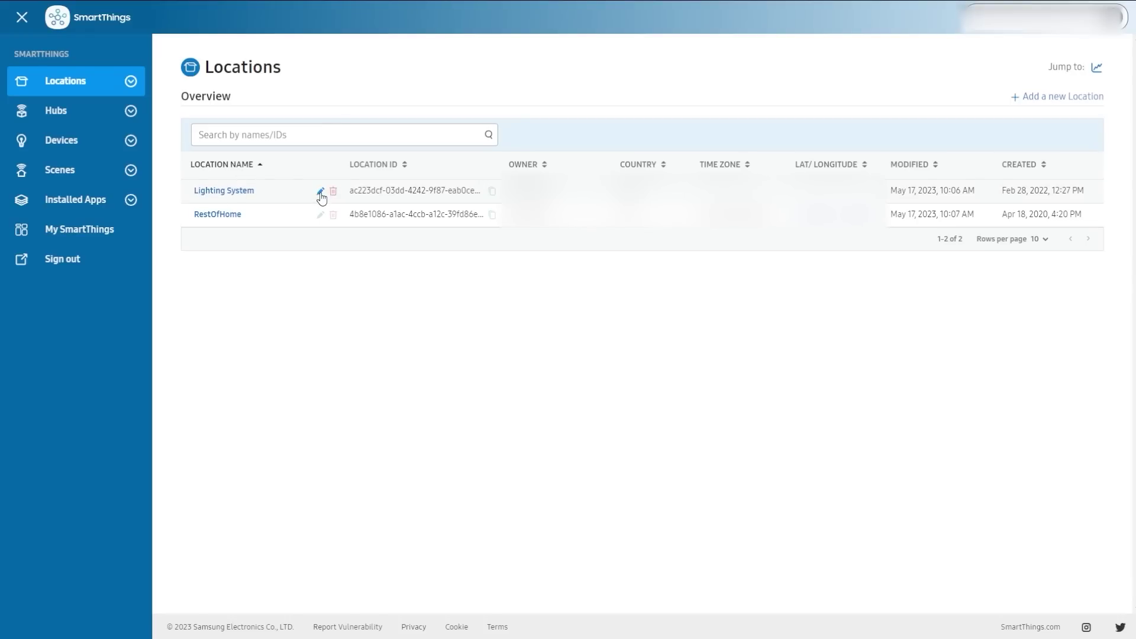
left_click(321, 193)
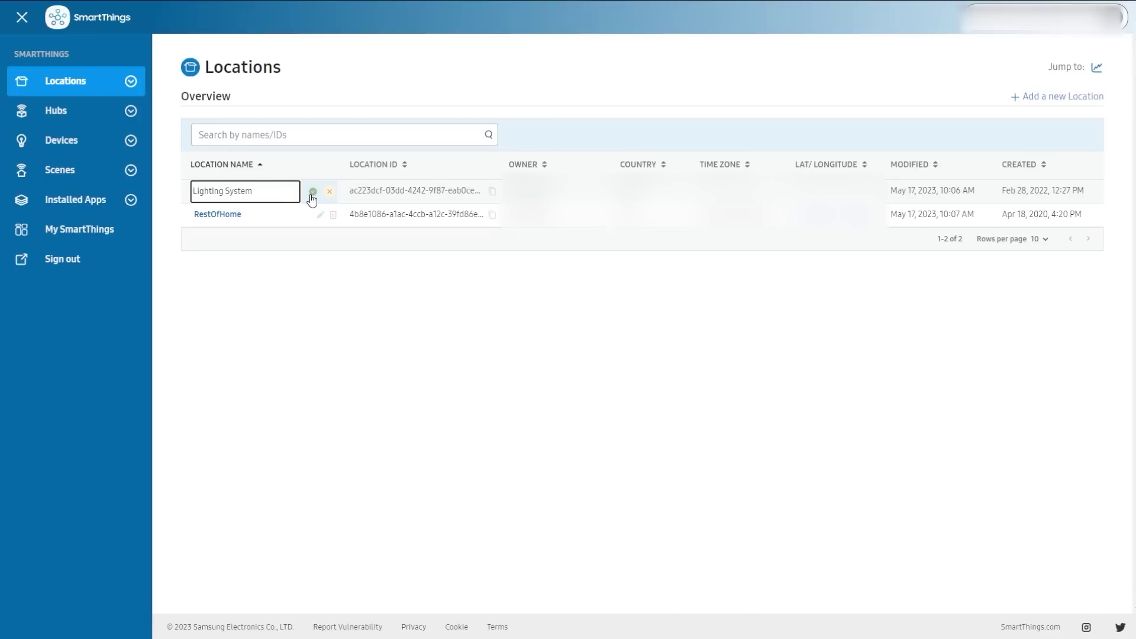
left_click(312, 191)
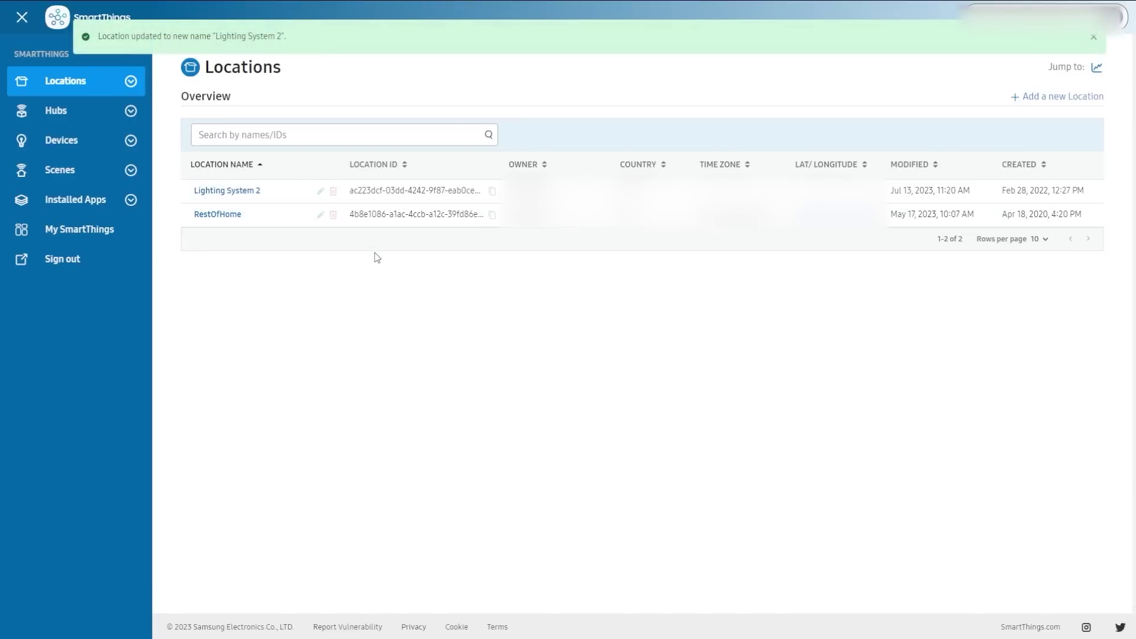
Step: Open the RestOfHome location's details, and view its name editing option and the help note for Location Name
left_click(222, 216)
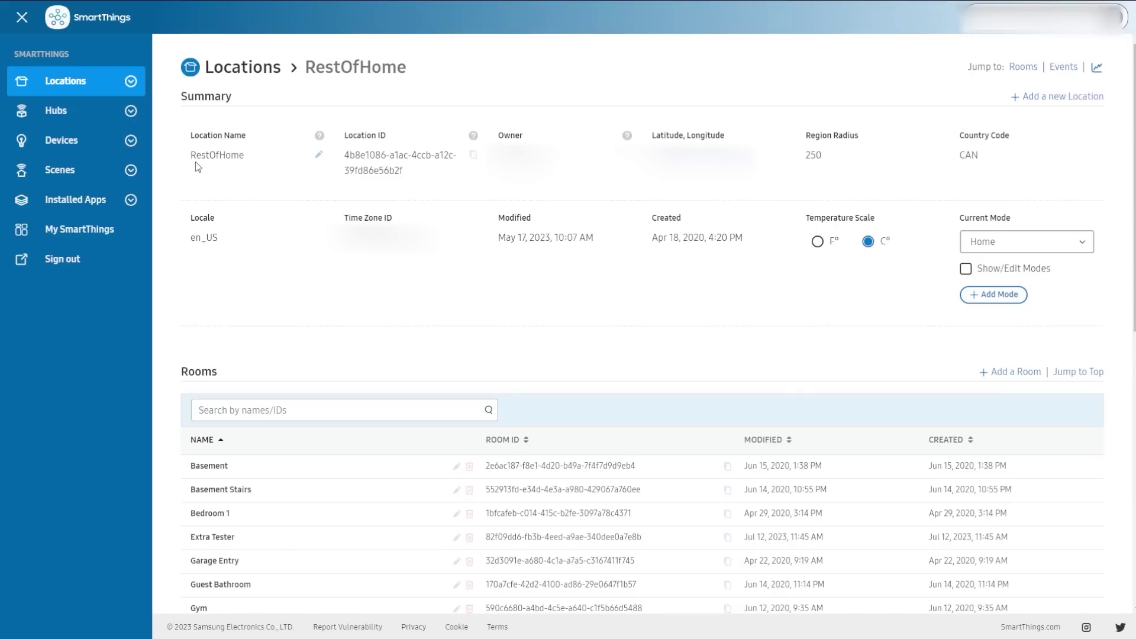
left_click(320, 162)
left_click(319, 163)
mouse_move(324, 138)
Step: Look through the available Current Mode options for the RestOfHome location without choosing another one
left_click(1043, 243)
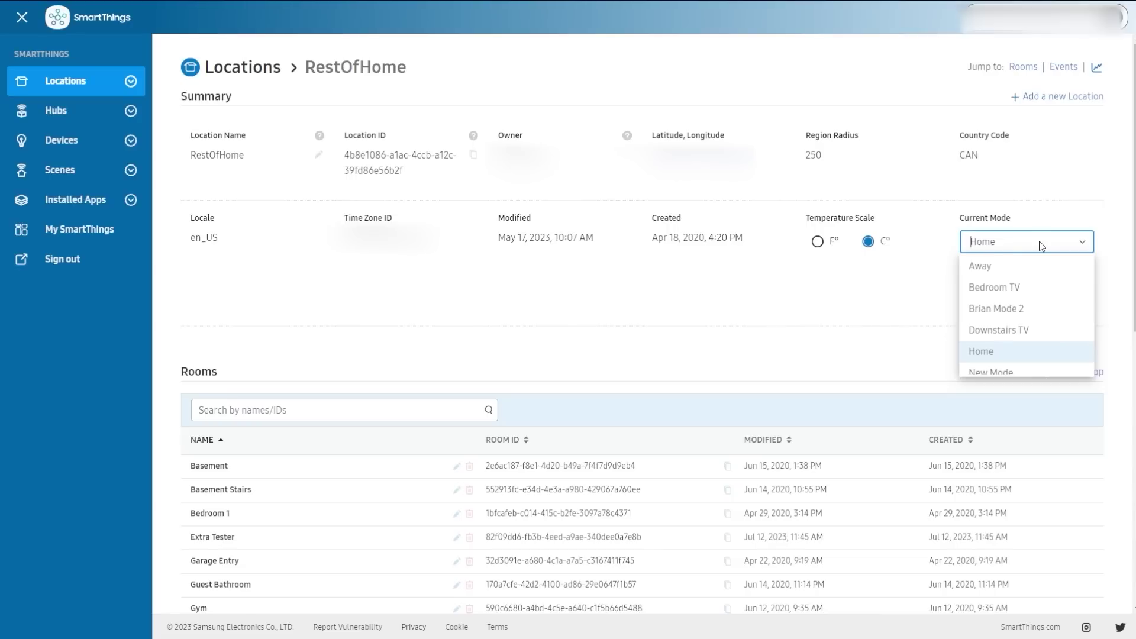
scroll(1028, 296, "down", 3)
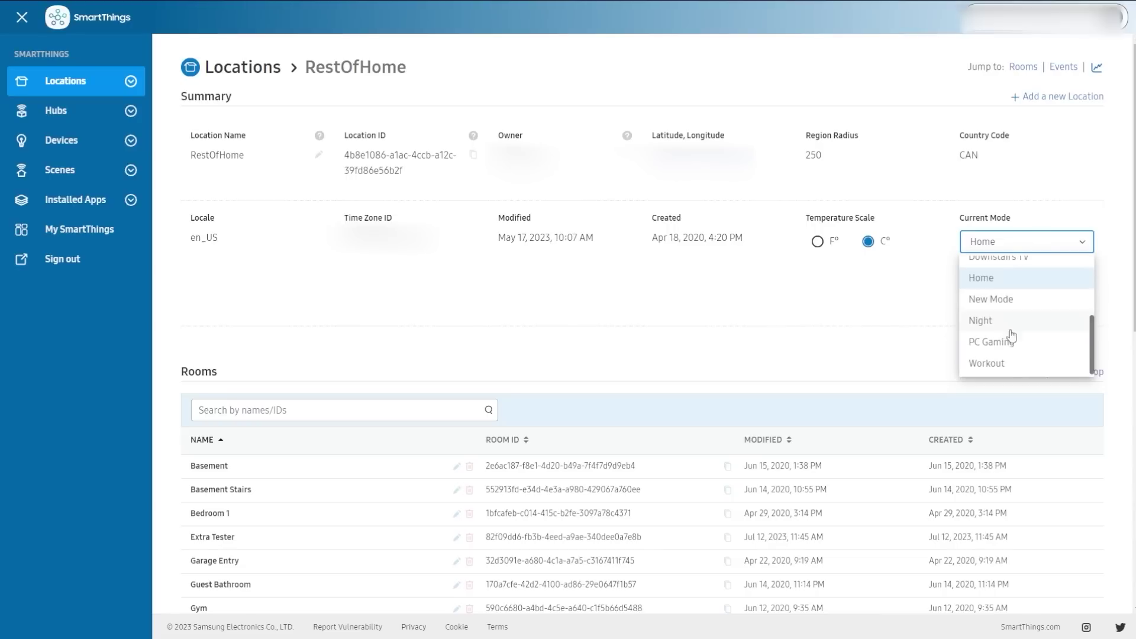
scroll(1028, 320, "up", 3)
left_click(1043, 193)
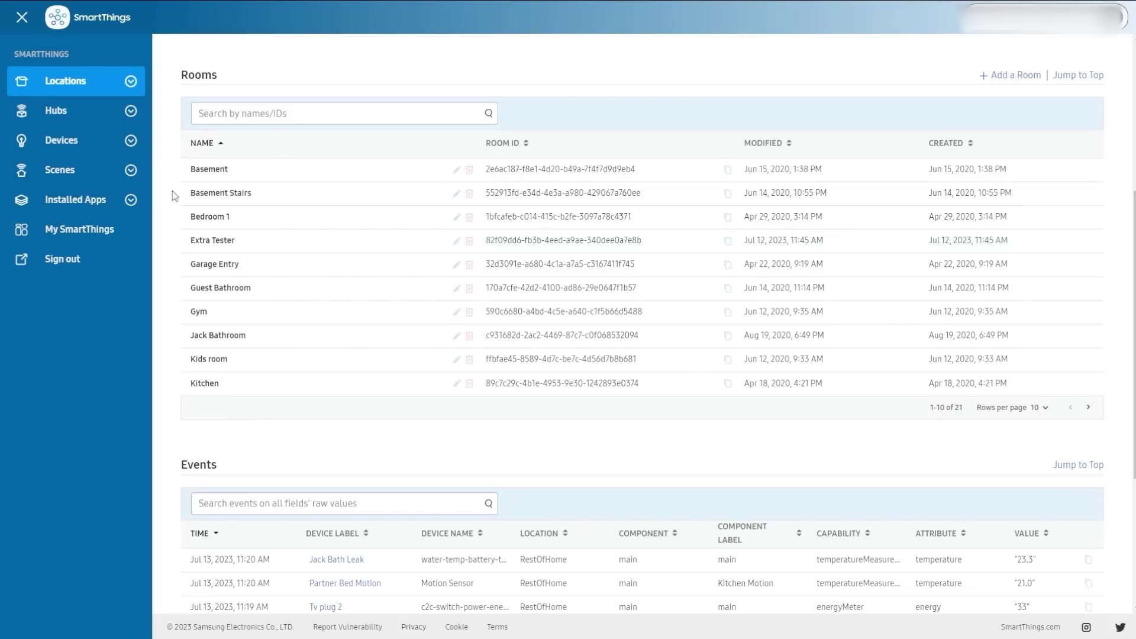
Step: View the name editing option for the Basement room without changing it, and look at the Add a Room option
left_click(457, 169)
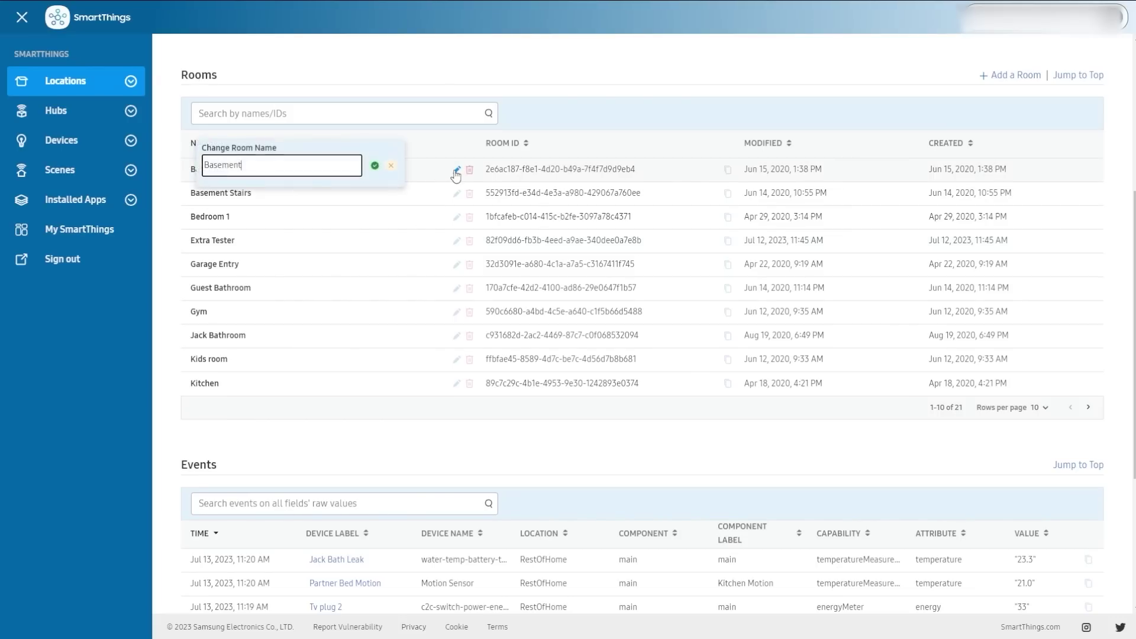
left_click(392, 166)
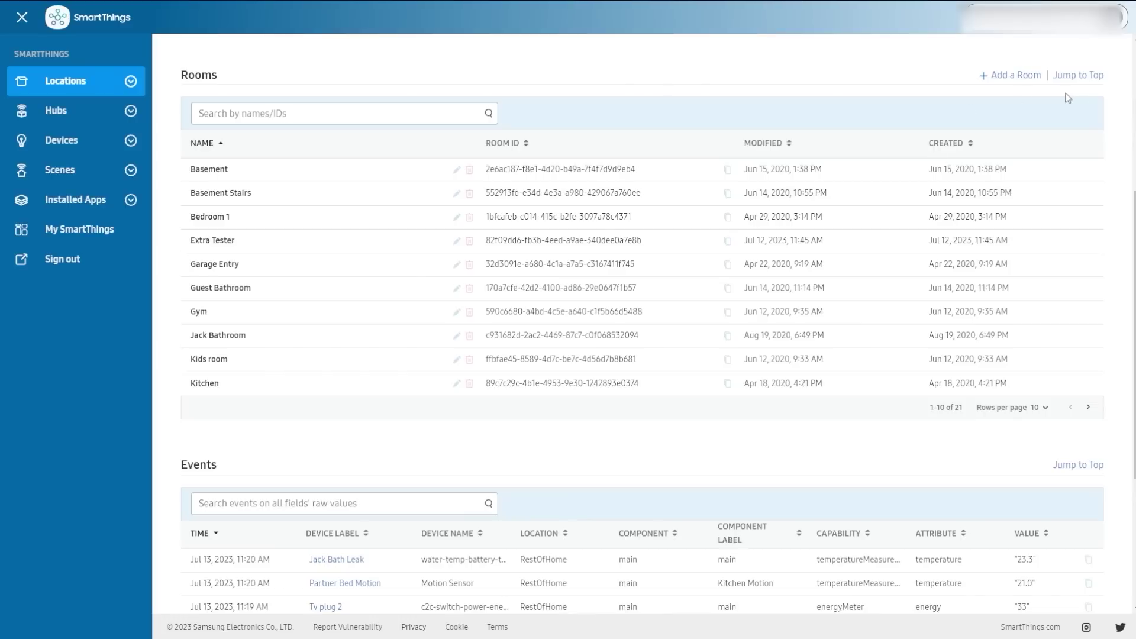
left_click(1015, 81)
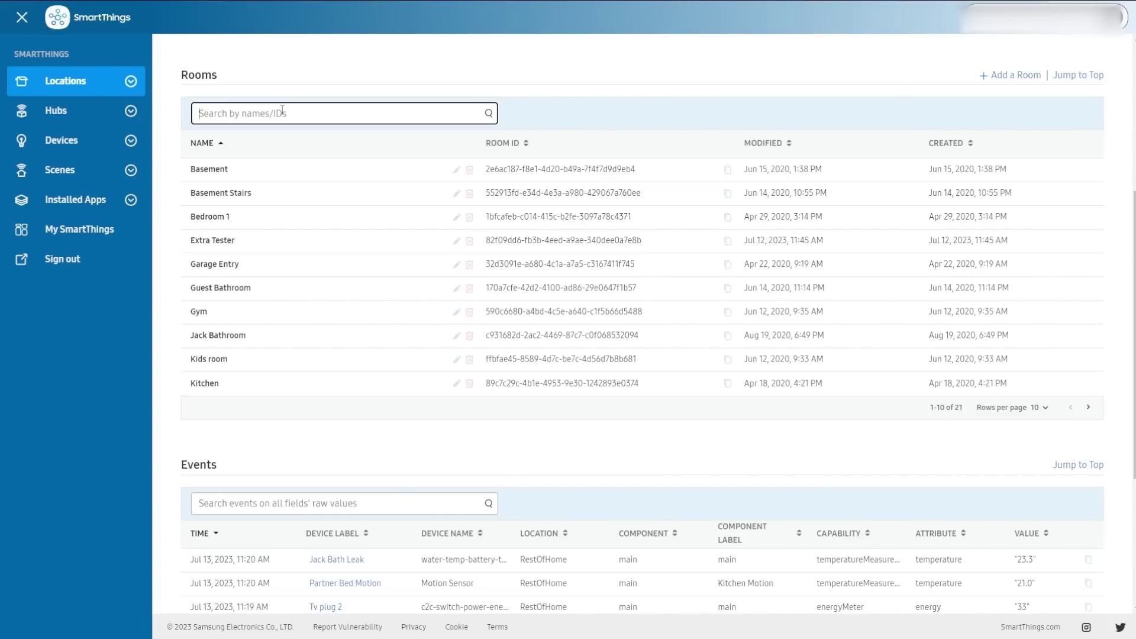
Step: Search the RestOfHome location's rooms for "te" and highlight the Extra Tester room's name
type("te")
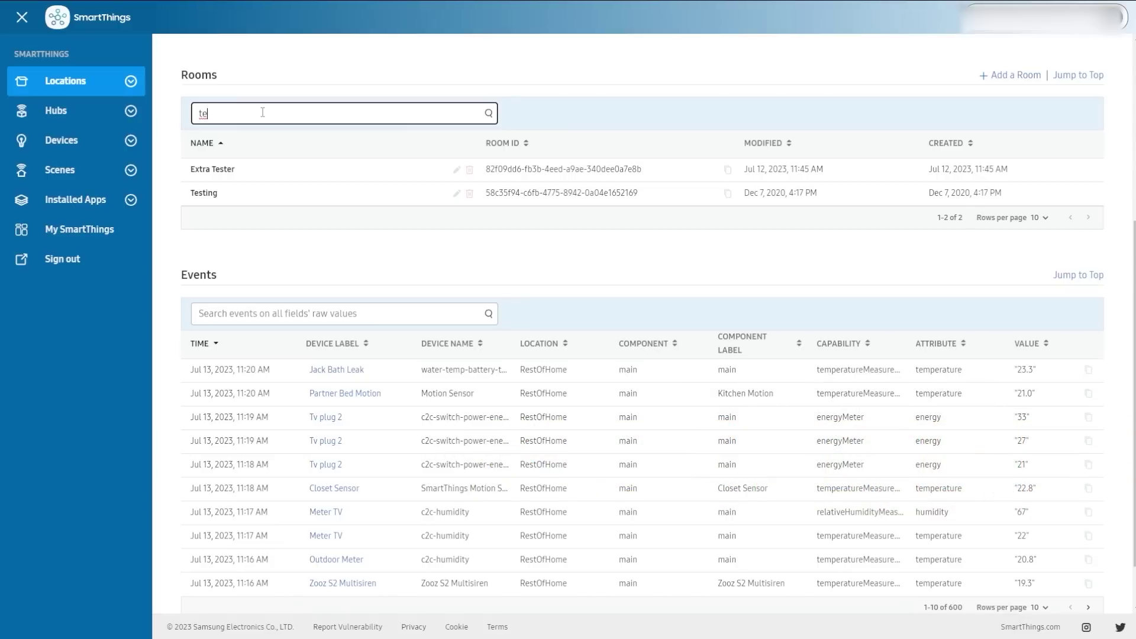
double_click(201, 170)
triple_click(201, 170)
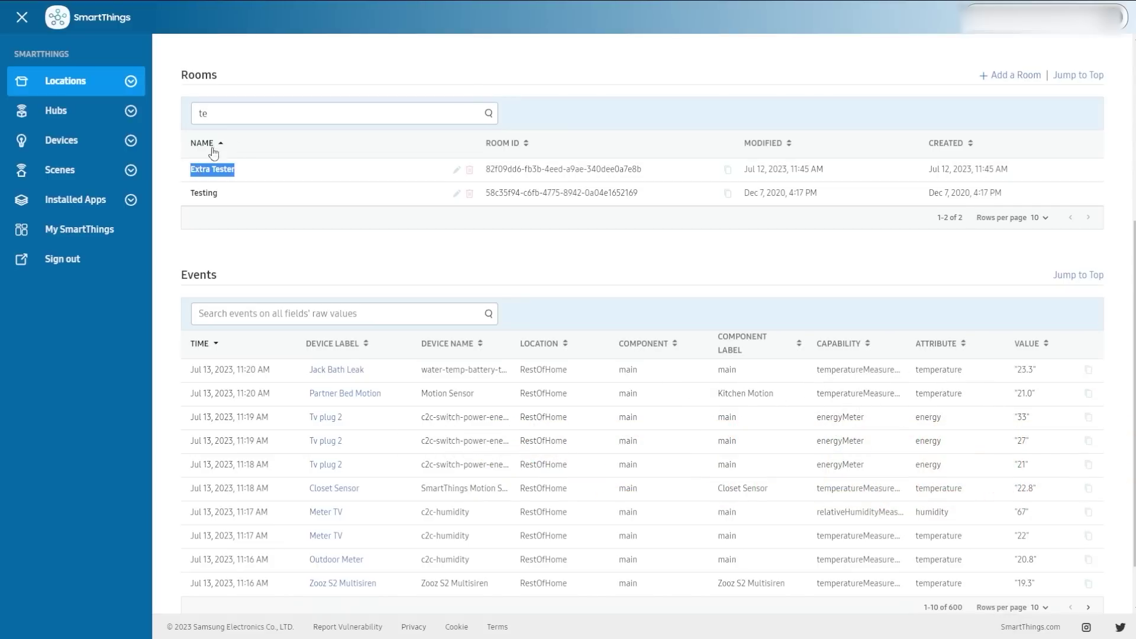
Step: Try searching the rooms by creation month with "Jun", and clear the room search
left_click(343, 114)
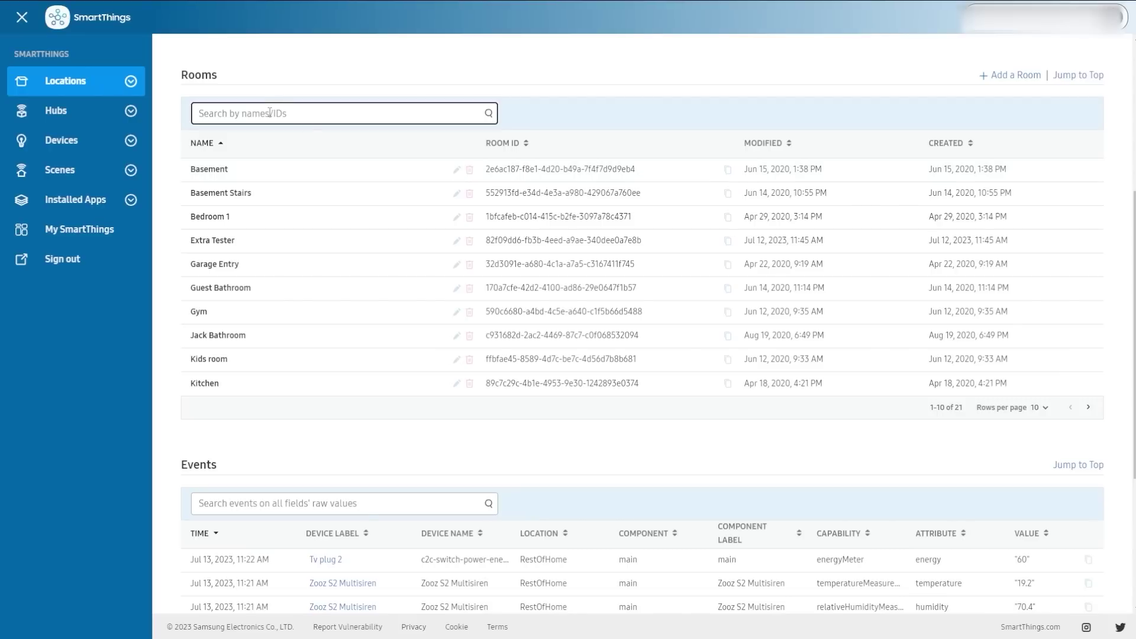
type("Jun")
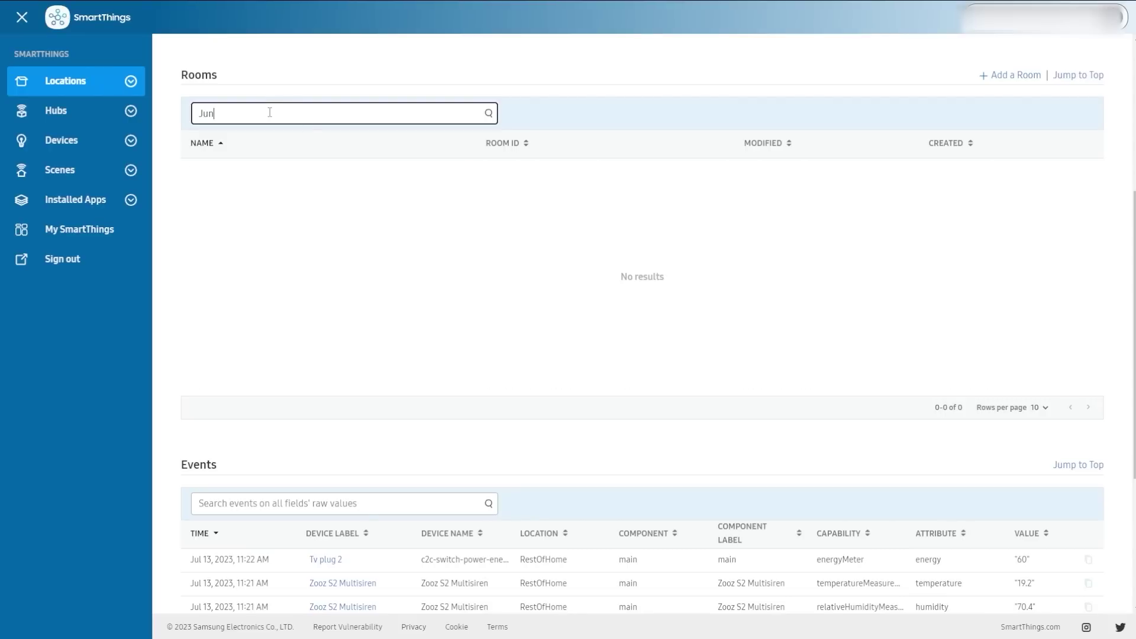
key("BackSpace")
key("BackSpace")
key("BackSpace")
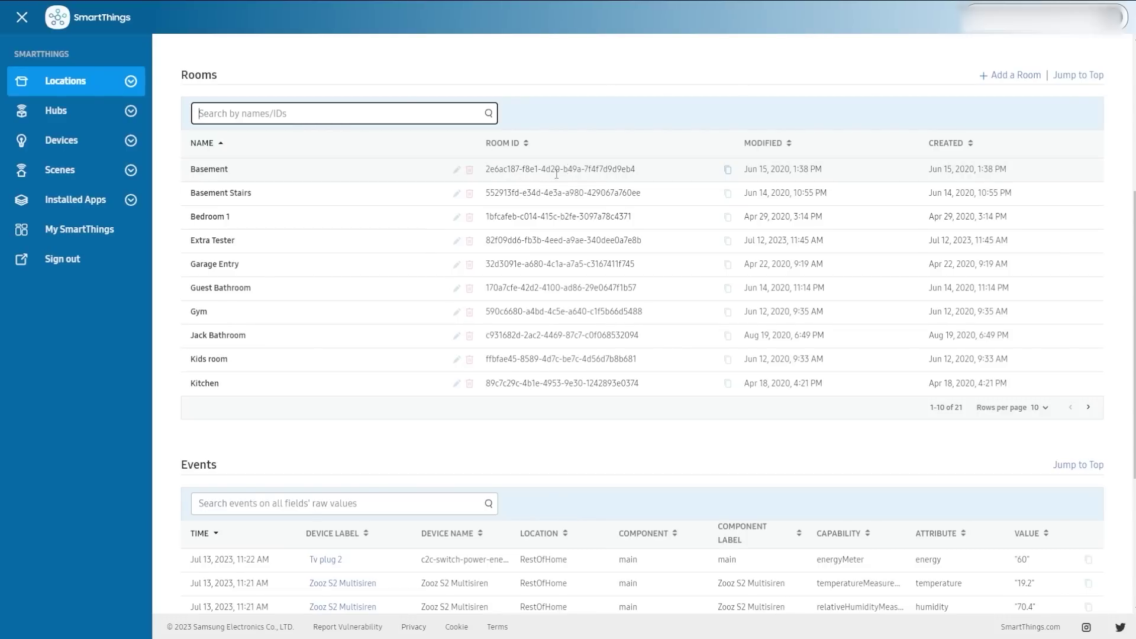
Step: Try searching the location's events by month with "jul", and clear the event search
scroll(311, 253, "down", 3)
left_click(258, 323)
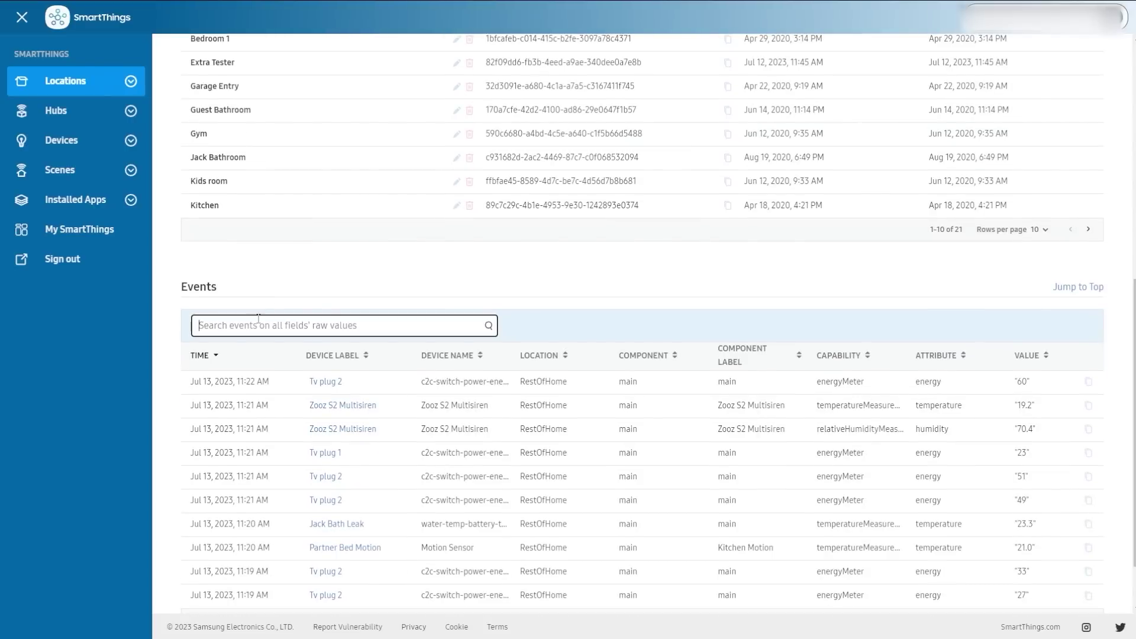
scroll(258, 319, "down", 2)
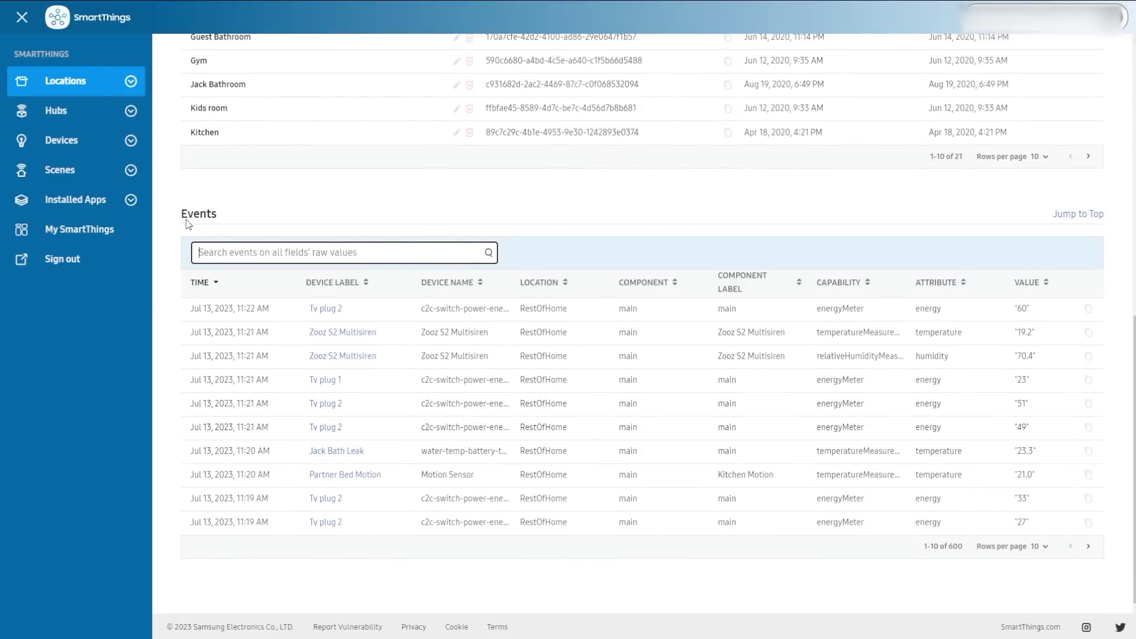
type("jul")
key("BackSpace")
key("BackSpace")
key("BackSpace")
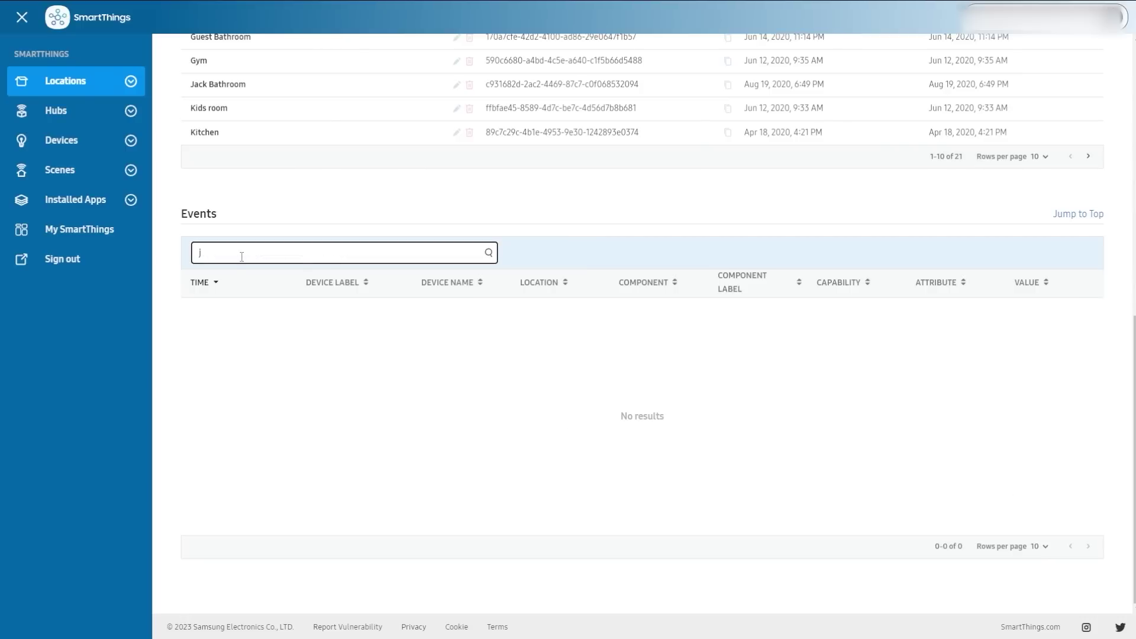
Step: Search the events by device with "tv" and "zooz", and by attribute and capability with "energy" and "energyMeter"
type("tv")
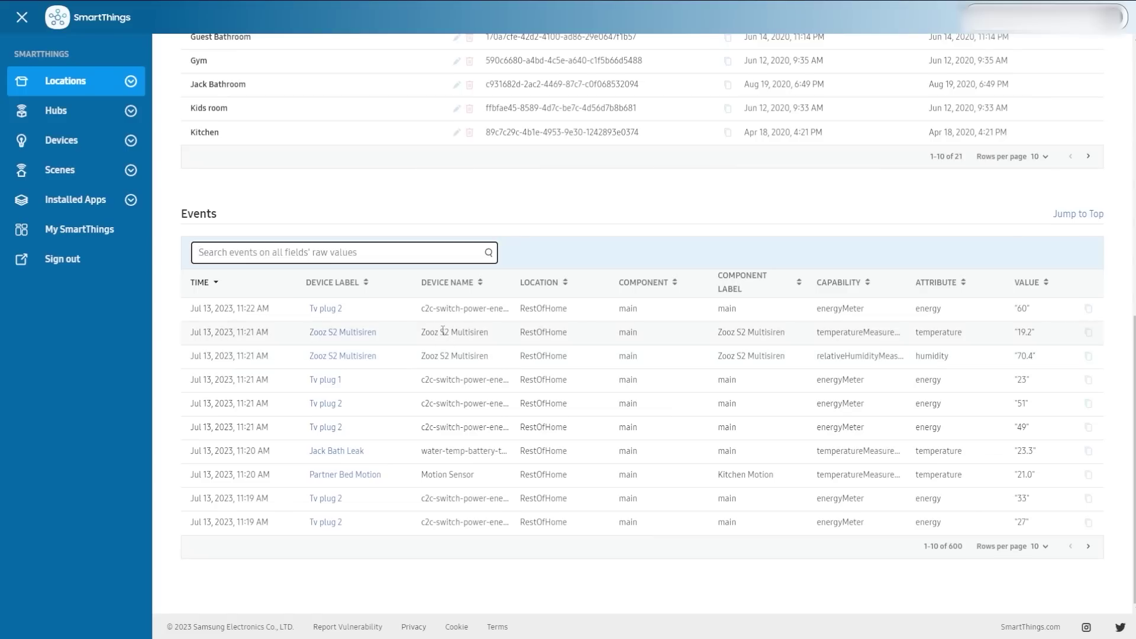
type("zooz")
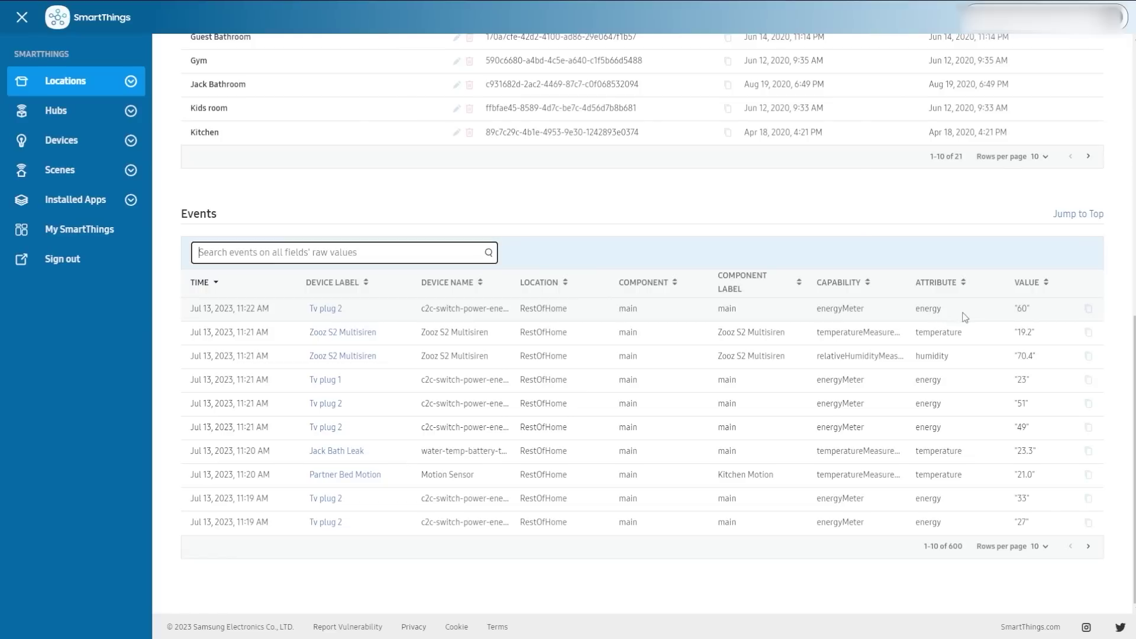
type("energy")
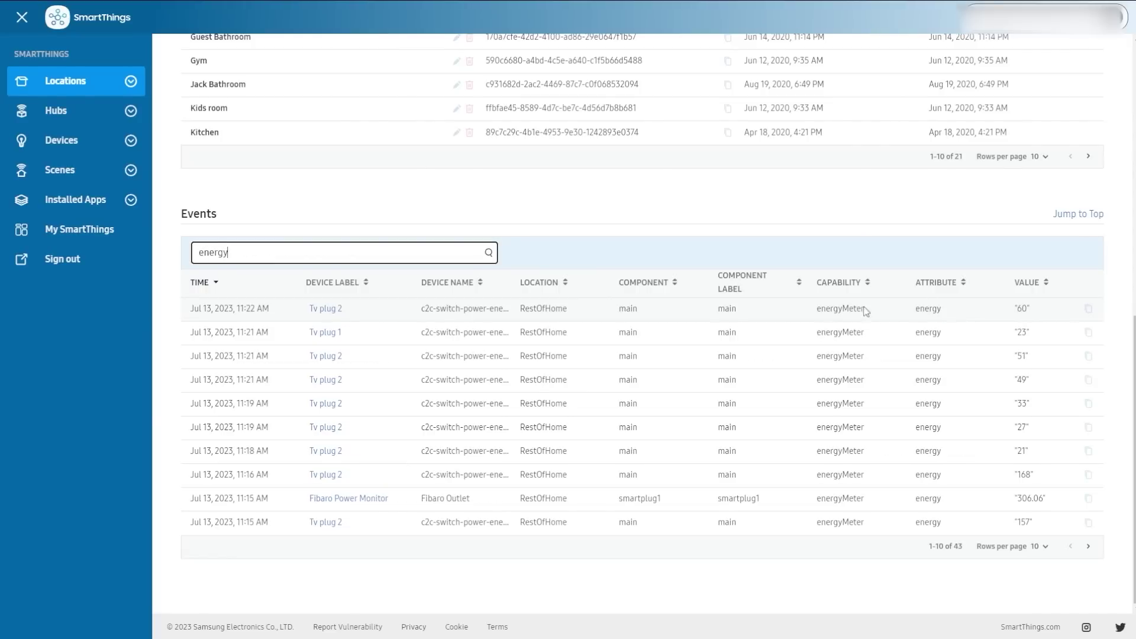
type("Meter")
left_click_drag(820, 309, 836, 308)
left_click(826, 309)
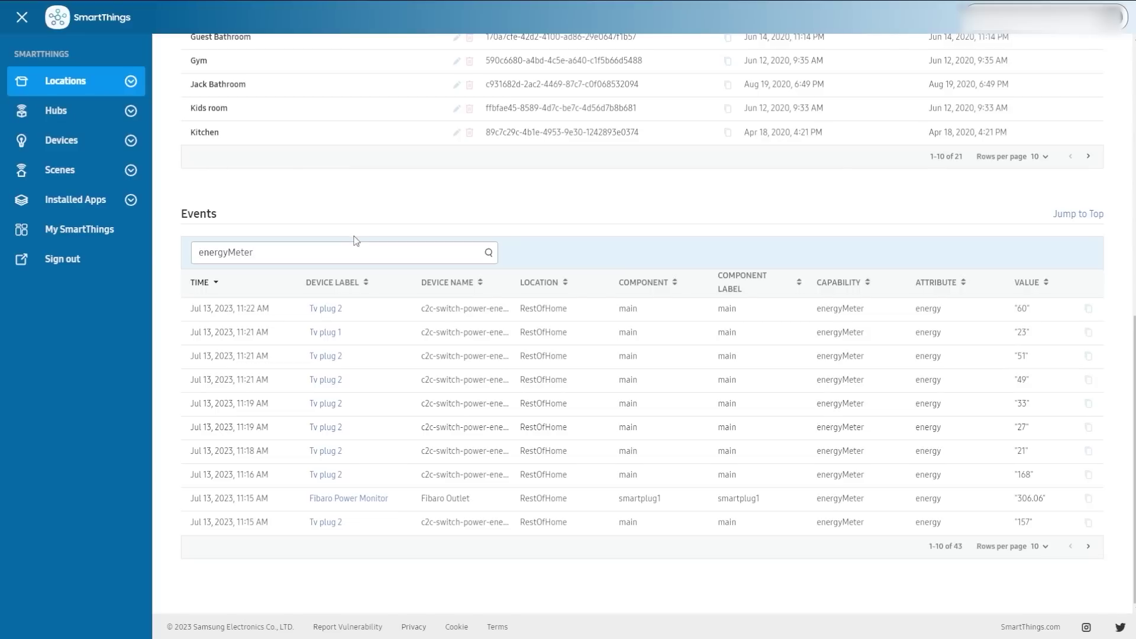
Step: Clear the event search and copy the data of the most recent Tv plug 2 event
left_click(397, 252)
key("BackSpace")
key("BackSpace")
key("BackSpace")
key("BackSpace")
key("BackSpace")
key("BackSpace")
key("BackSpace")
key("BackSpace")
key("BackSpace")
key("BackSpace")
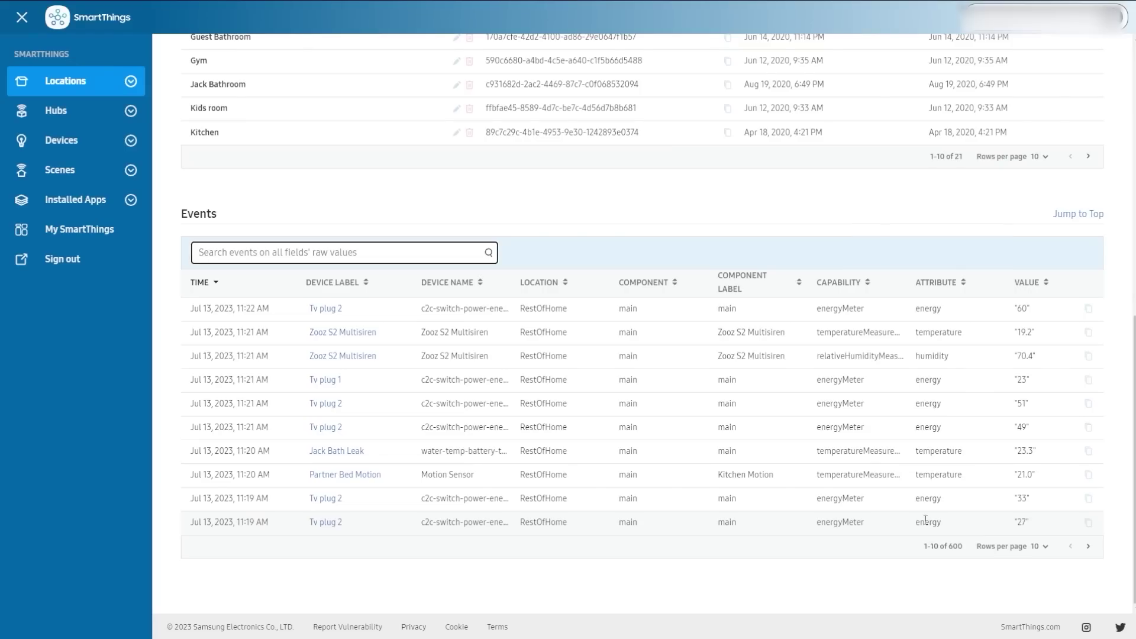
left_click(1088, 310)
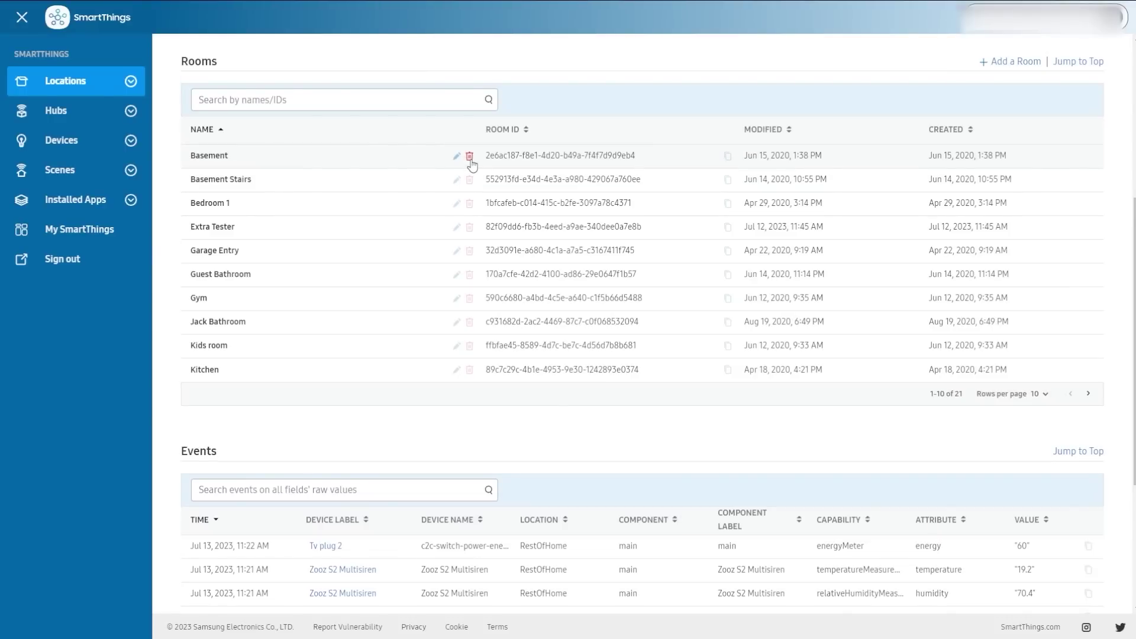
Step: Examine the firmware version in the SmartThings v3 Hub's summary
scroll(471, 163, "up", 5)
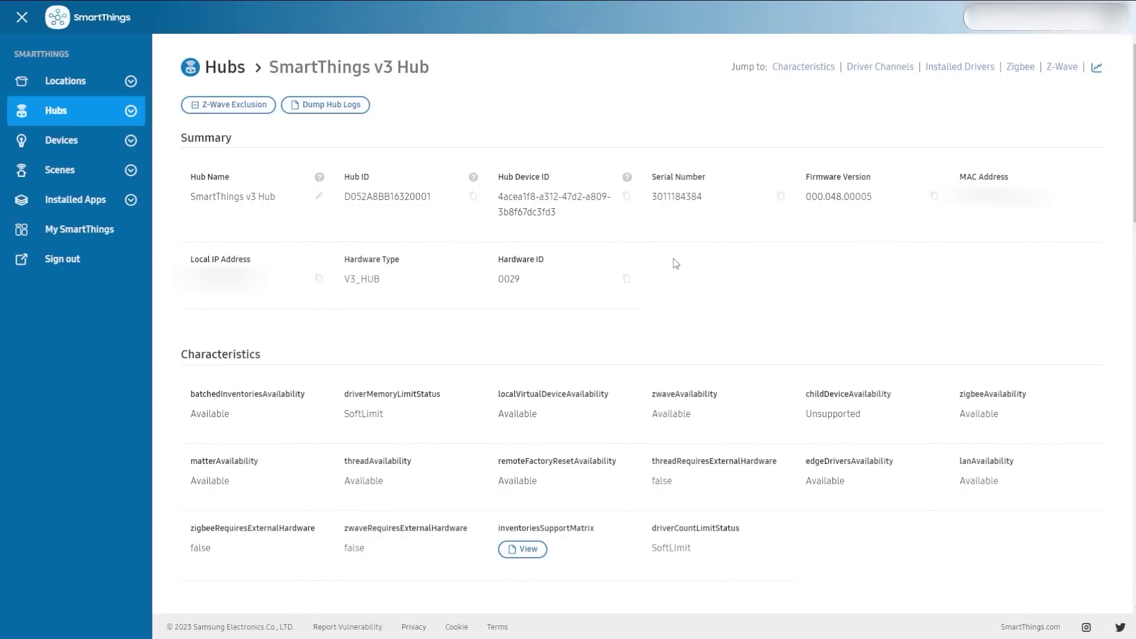
double_click(853, 196)
left_click(853, 197)
Step: View the hub's Z-Wave Exclusion option and the Dump Hub Logs form, and cancel the log request
left_click(226, 112)
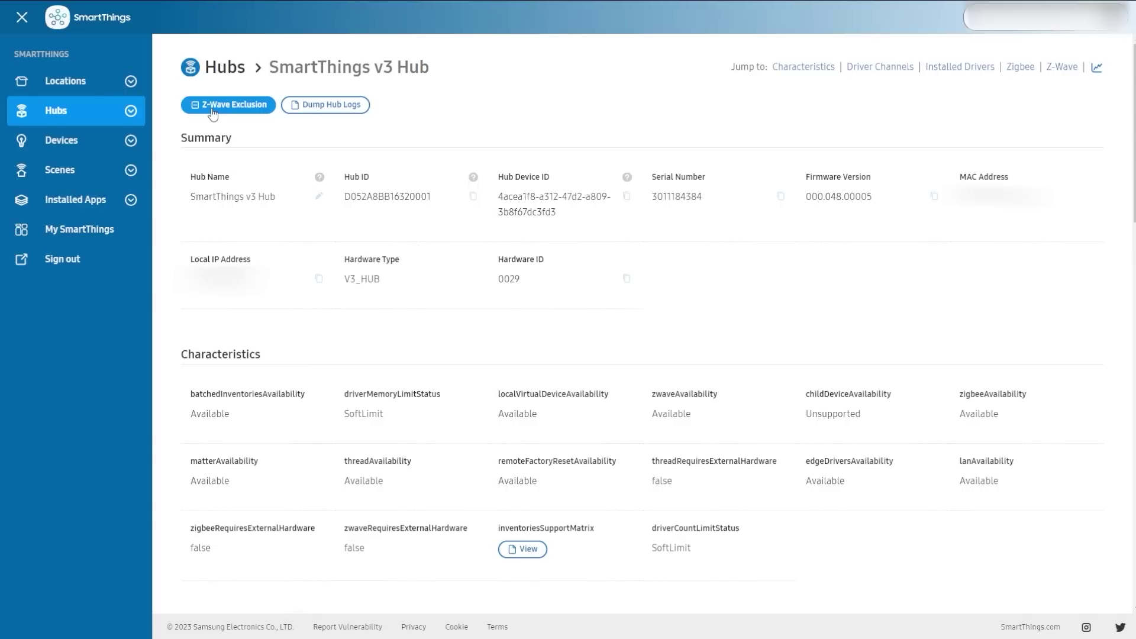
left_click(310, 117)
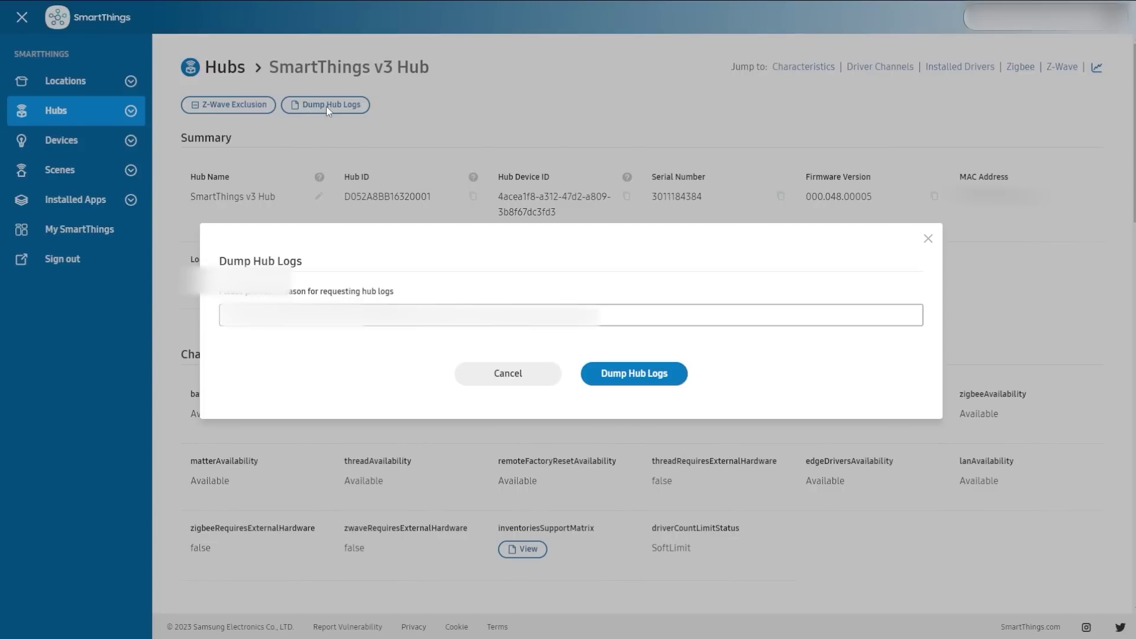
left_click(508, 373)
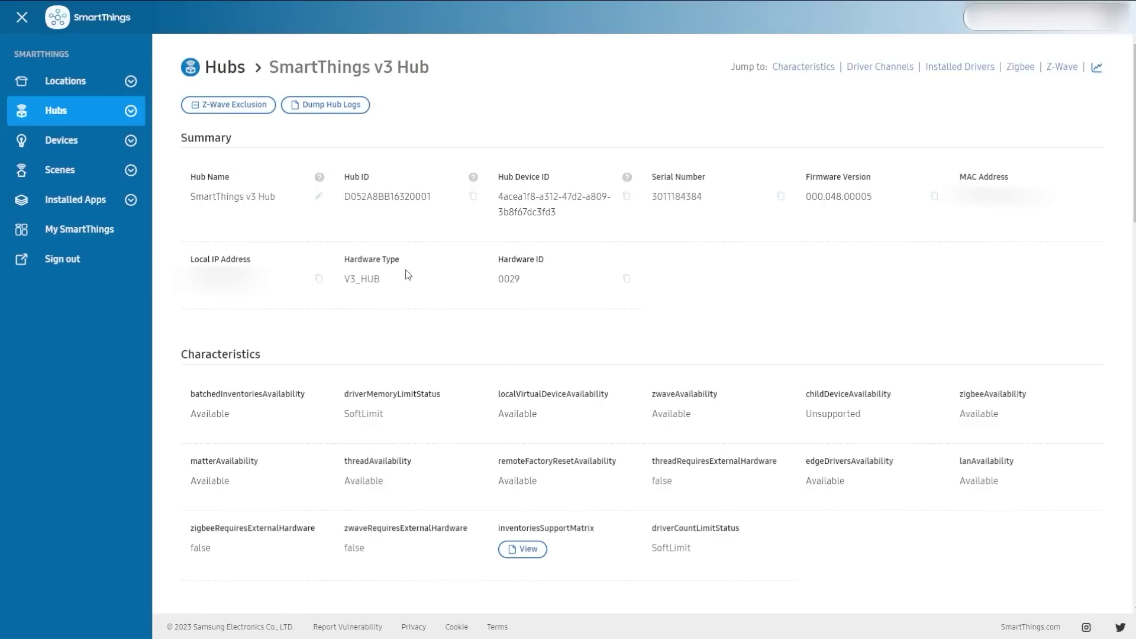
Step: Examine the hub's Z-Wave, Zigbee, Matter, Thread, Edge driver, local virtual device and LAN availability in its characteristics
scroll(406, 270, "down", 4)
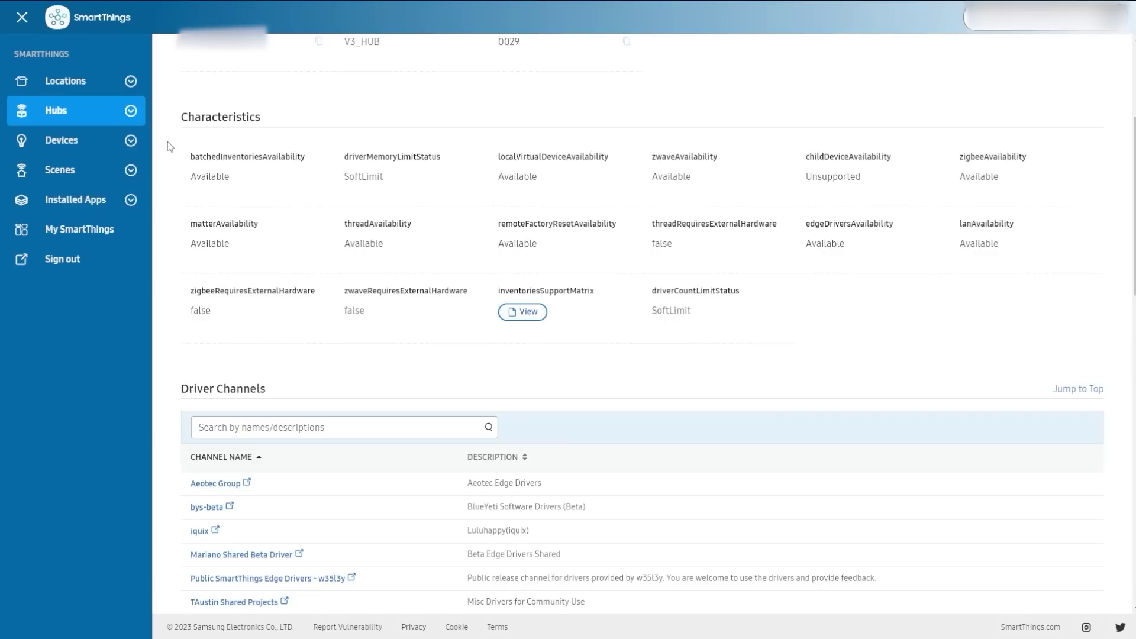
double_click(673, 176)
double_click(974, 177)
left_click(951, 174)
double_click(207, 243)
double_click(364, 244)
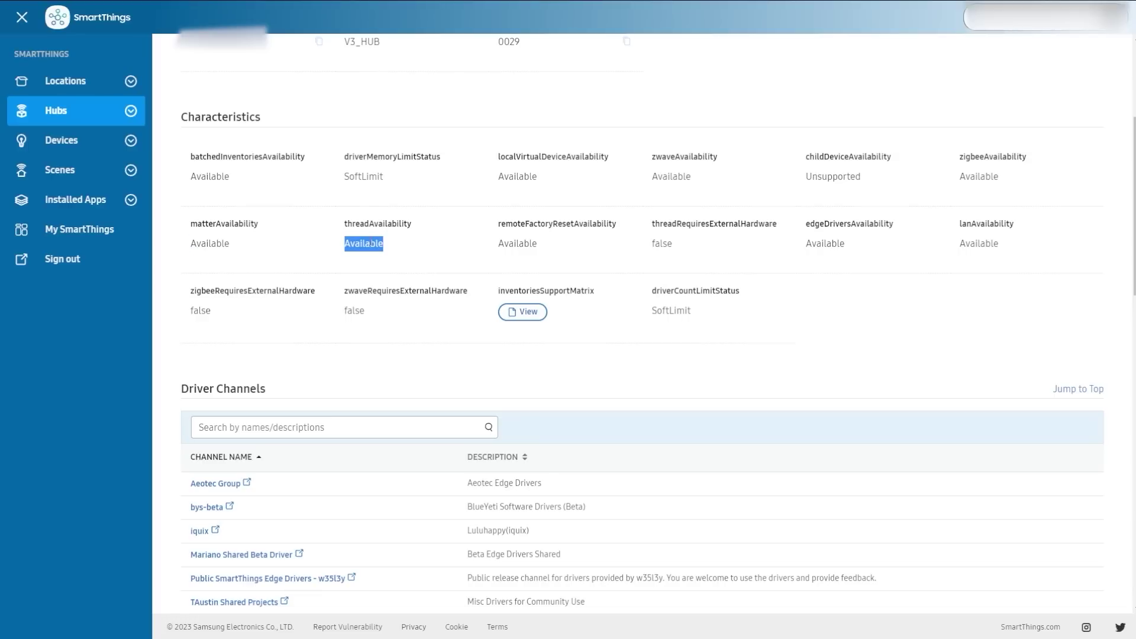
double_click(831, 244)
double_click(524, 177)
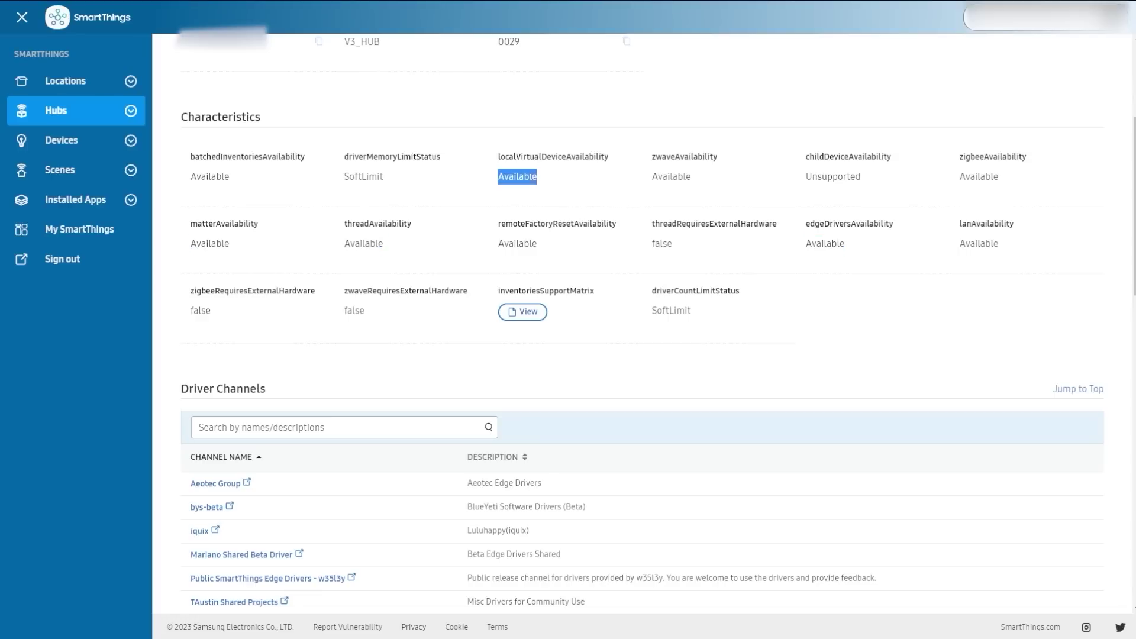
double_click(983, 243)
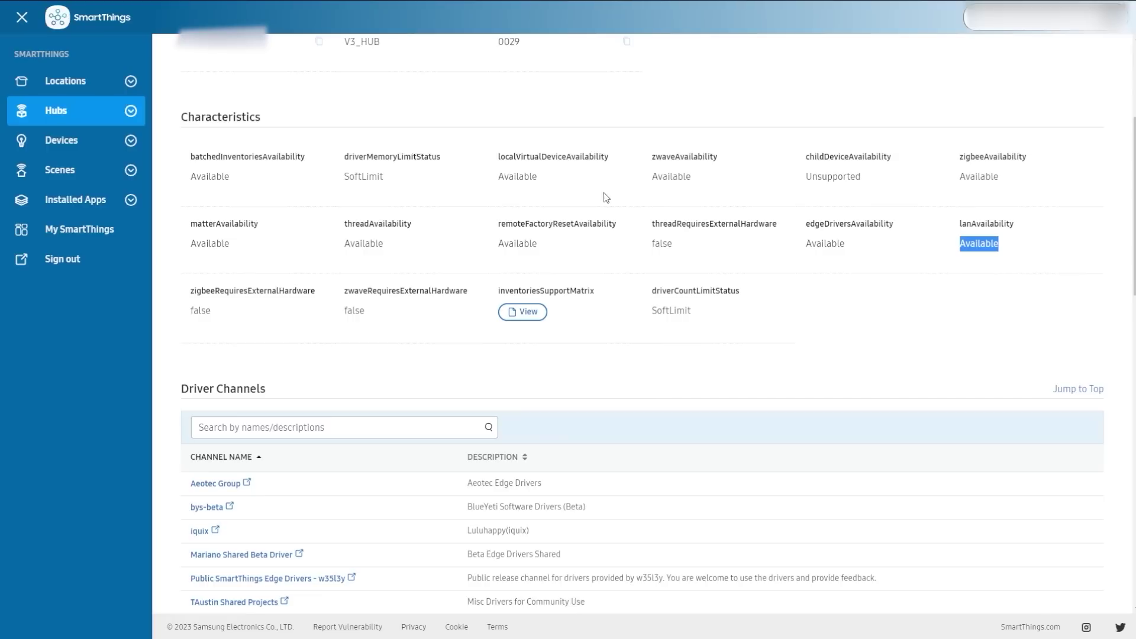
Step: Check the hub's driver memory limit status, Thread availability and whether Thread requires external hardware
double_click(364, 176)
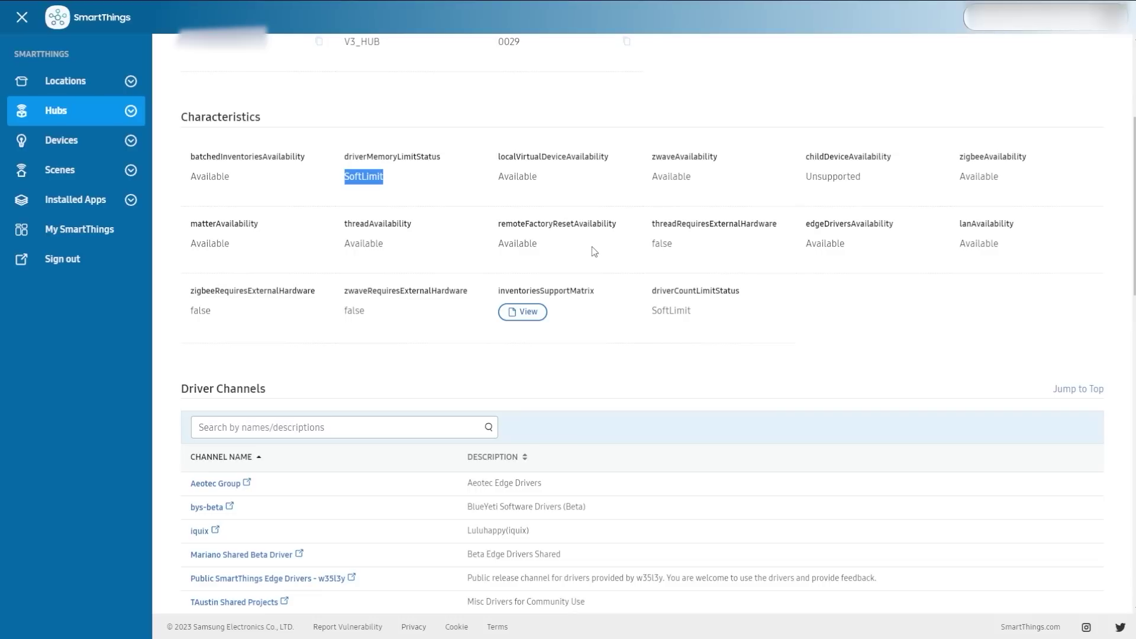
double_click(355, 245)
double_click(670, 245)
left_click(661, 245)
Step: Open the Aeotec Group driver channel, view its available drivers for the SmartThings v3 Hub, and close the page
scroll(732, 296, "down", 5)
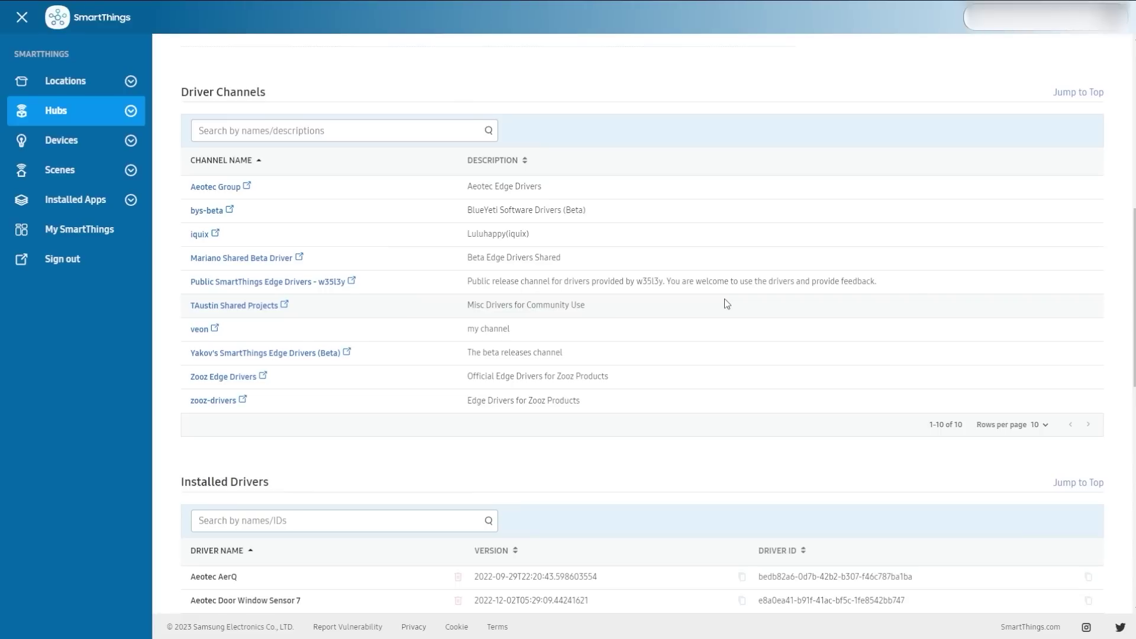
left_click(236, 187)
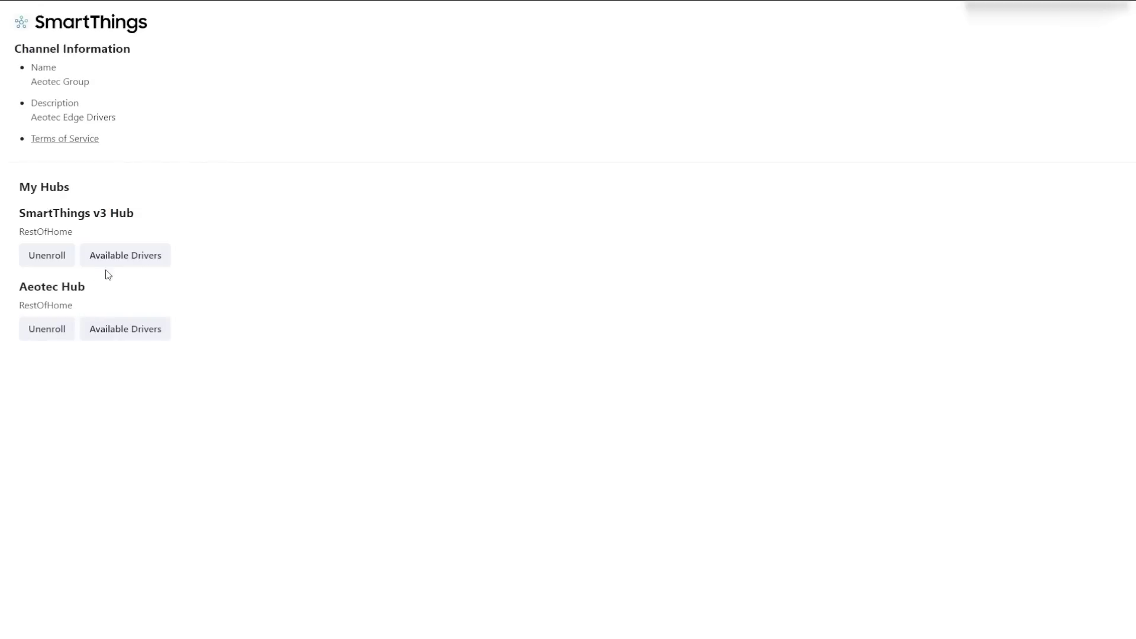
left_click(141, 258)
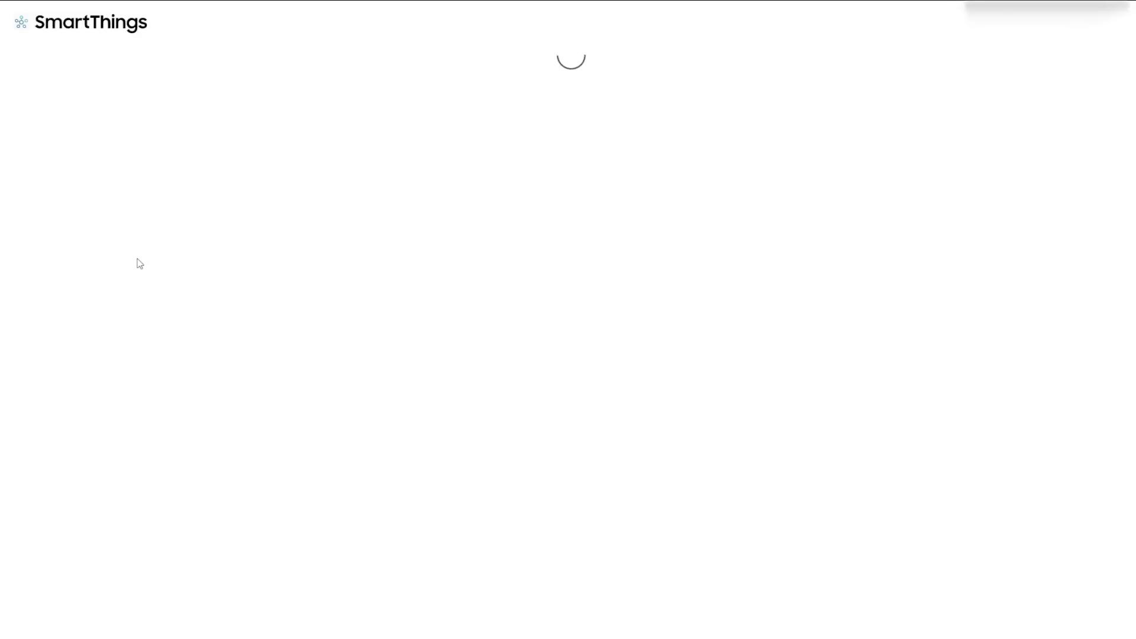
left_click(37, 331)
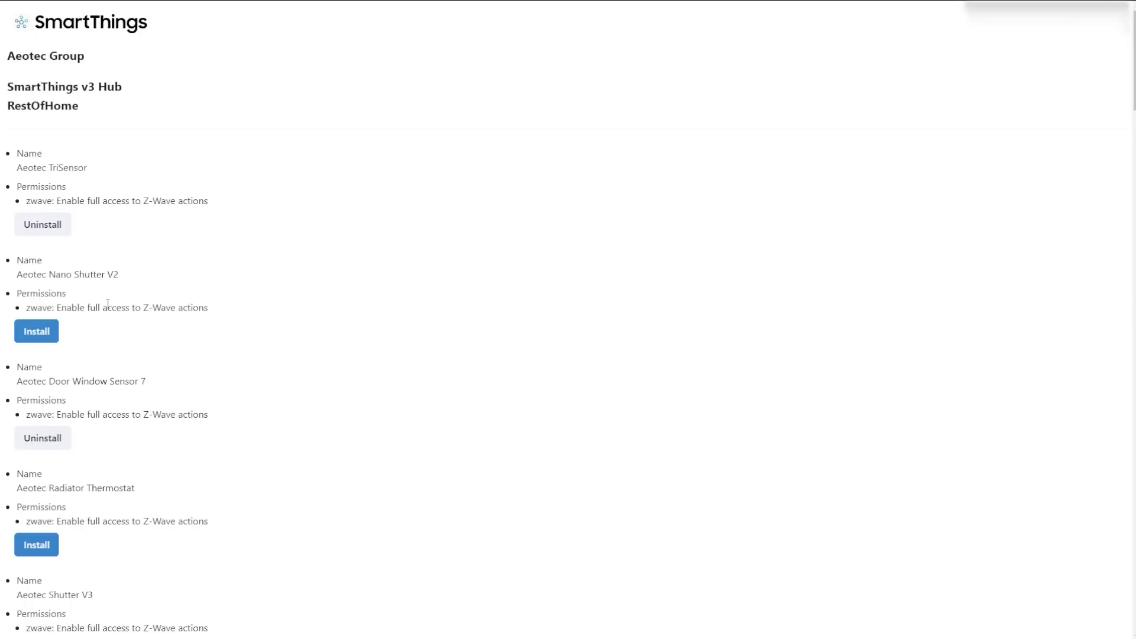
key("ctrl+w")
Step: Sort the hub's Driver Channels list by description in ascending order
left_click(244, 132)
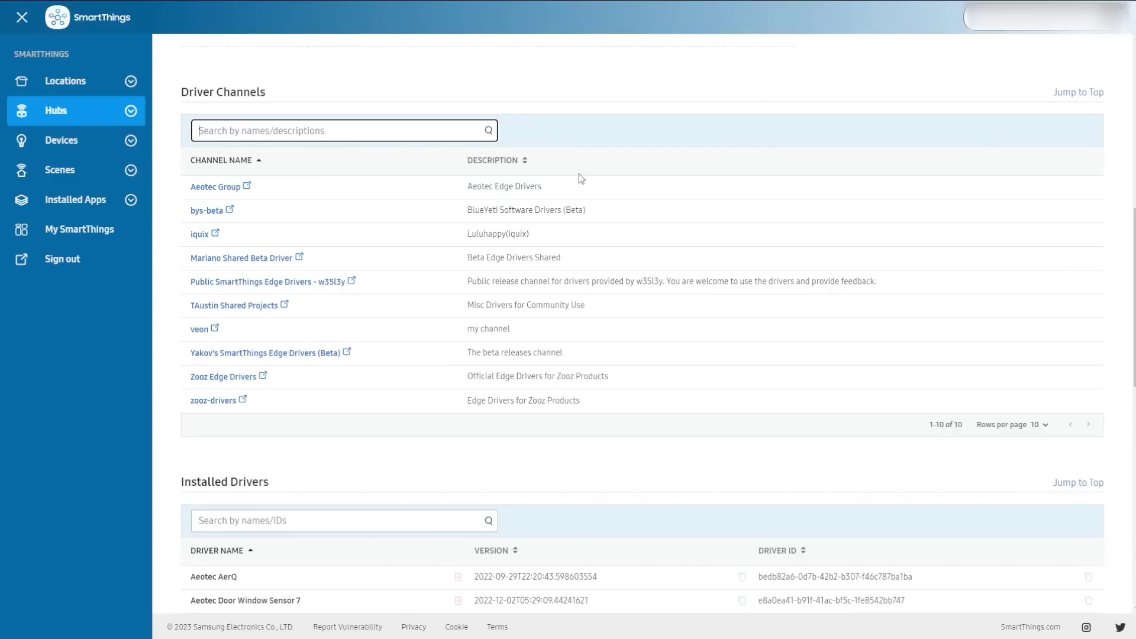
left_click(533, 160)
left_click(288, 160)
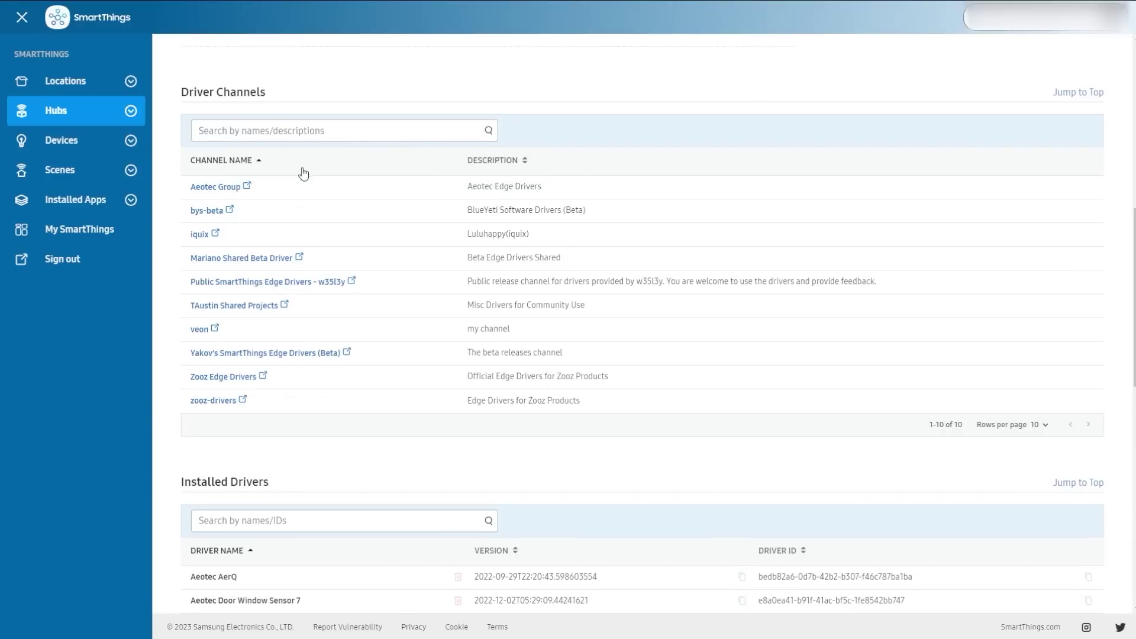
left_click(535, 172)
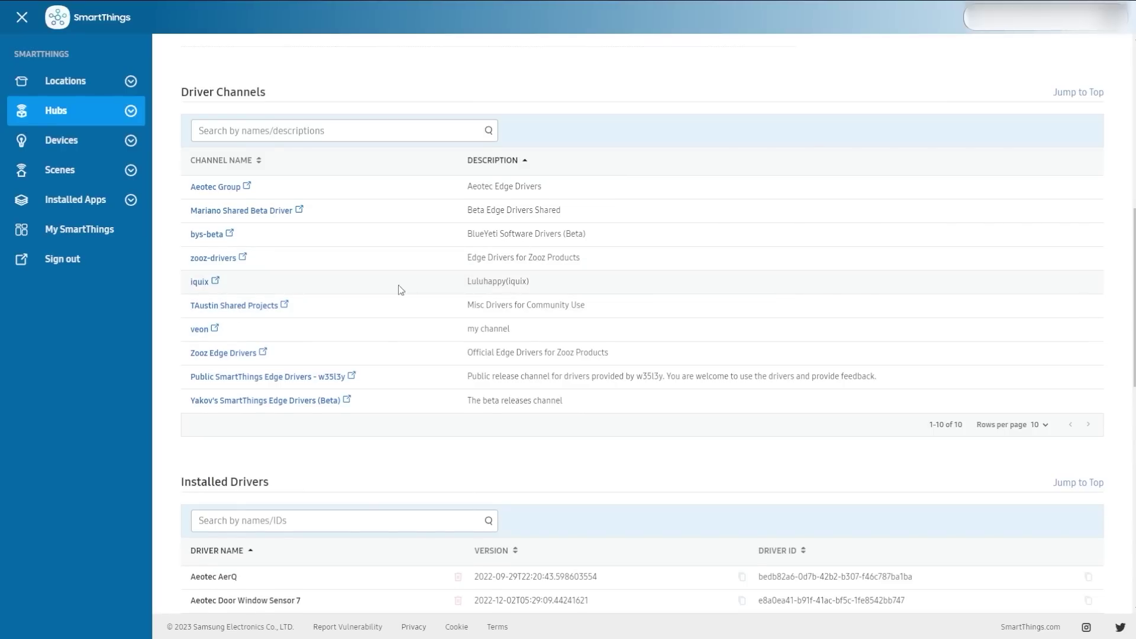
scroll(382, 296, "down", 3)
scroll(380, 295, "up", 4)
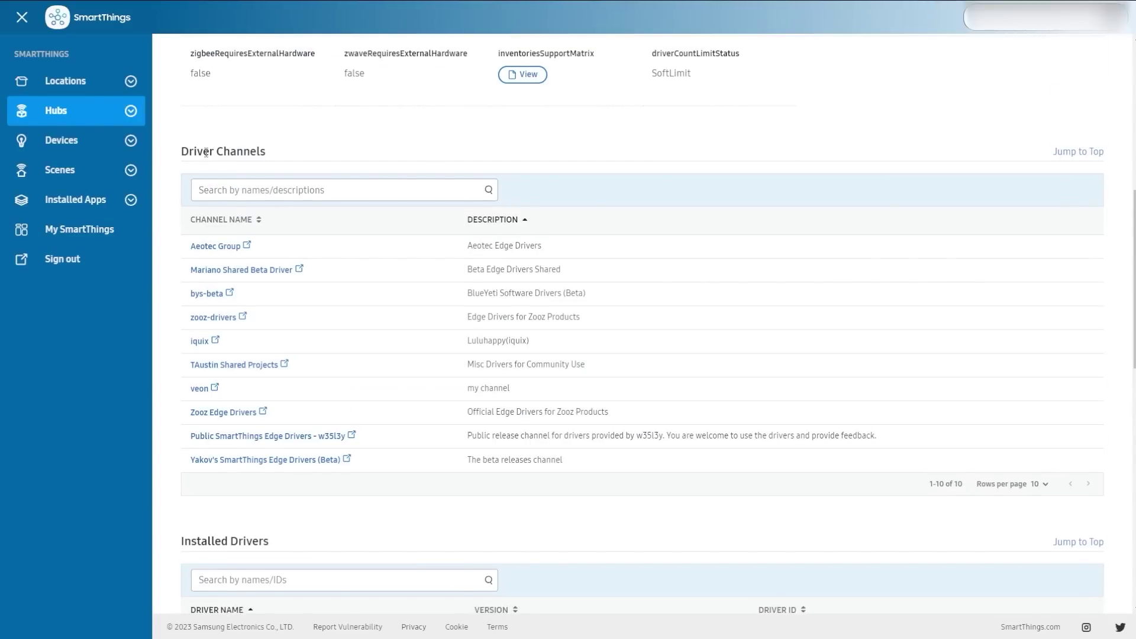
scroll(267, 235, "down", 1)
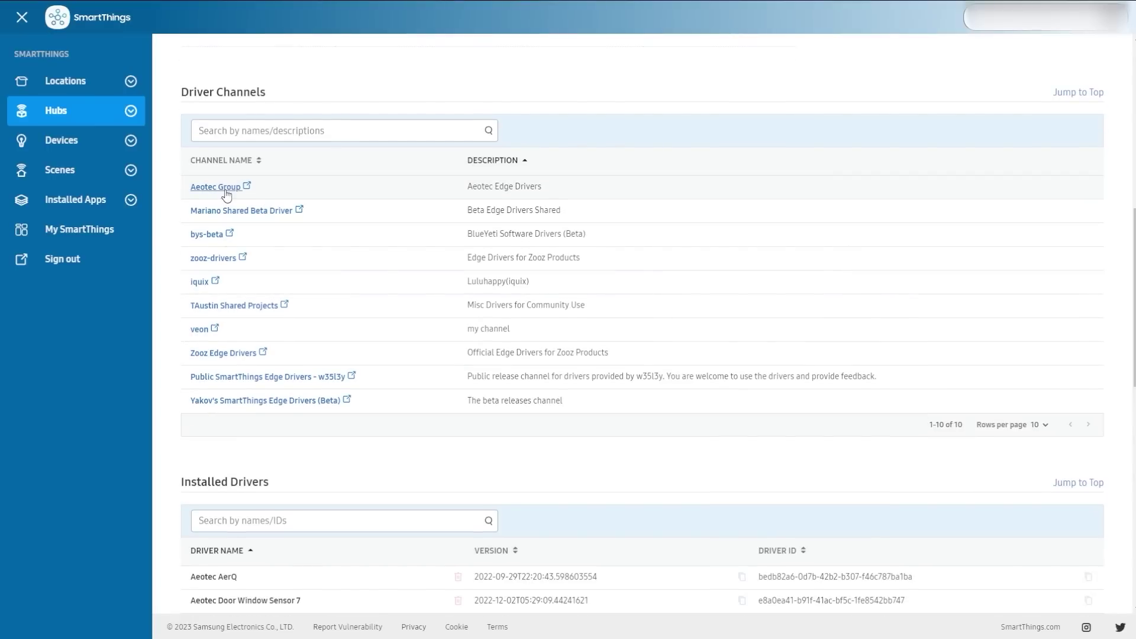
Step: Search the hub's Installed Drivers for "Aeotec", then clear the search
scroll(226, 195, "down", 5)
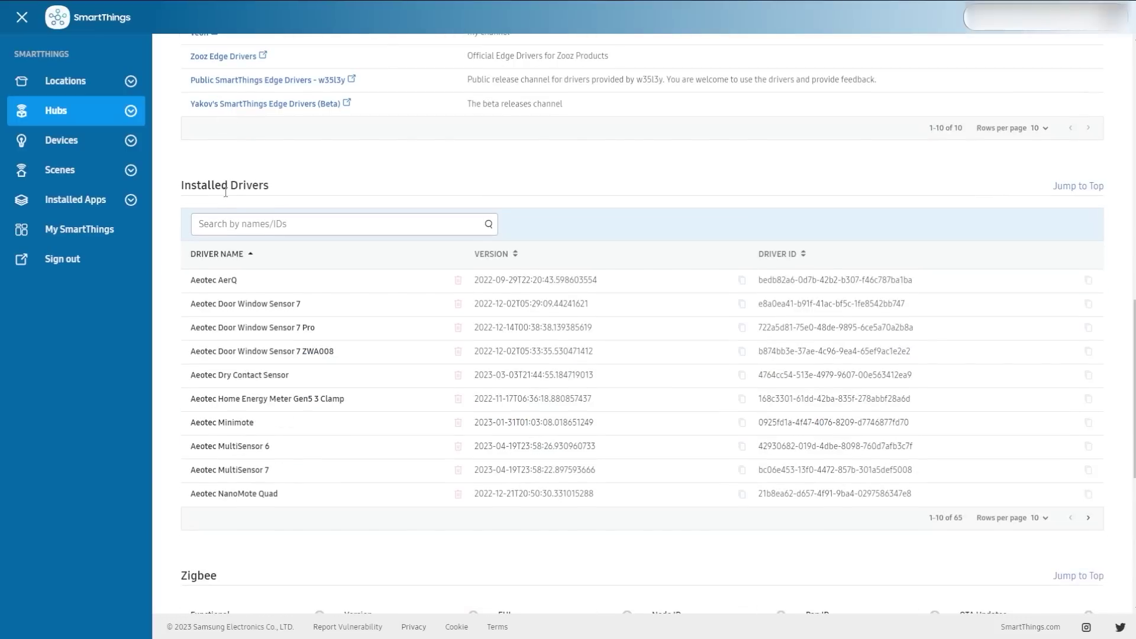
left_click(236, 224)
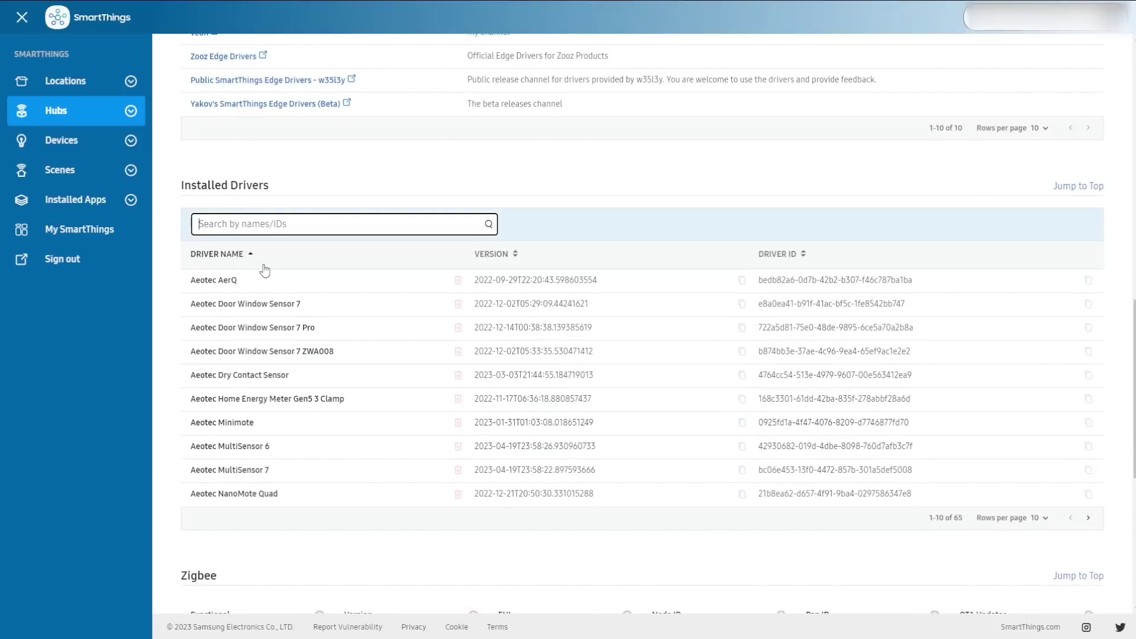
type("Aeotec")
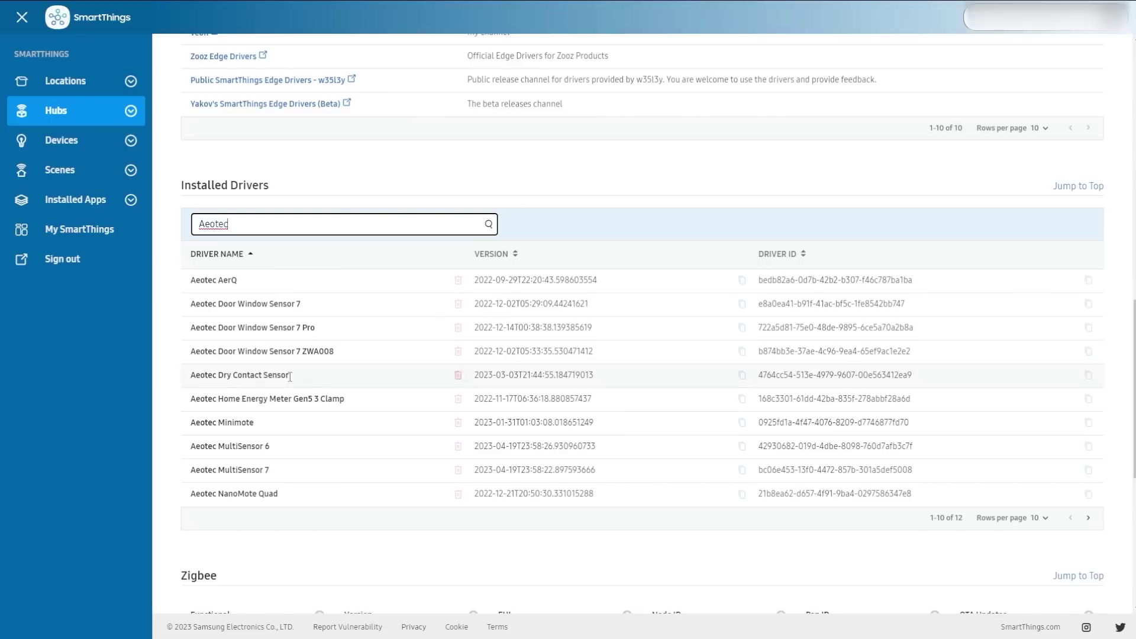
double_click(285, 228)
key("BackSpace")
double_click(228, 280)
left_click(218, 283)
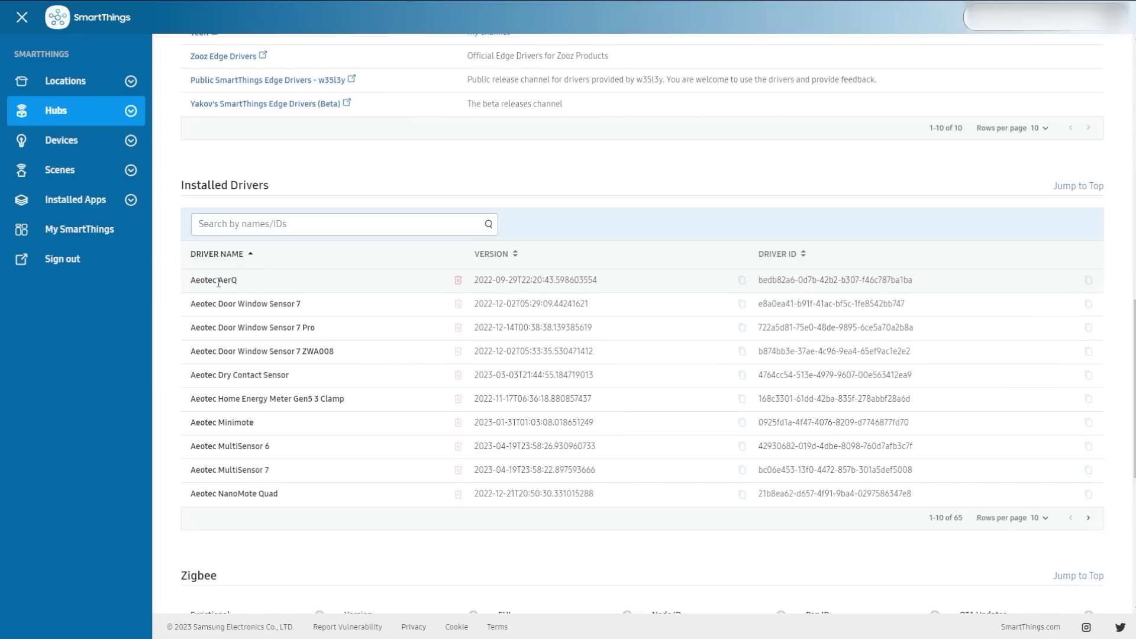
Step: Set the Installed Drivers list to 30 rows per page and browse down through its drivers
left_click(1042, 518)
left_click(1037, 566)
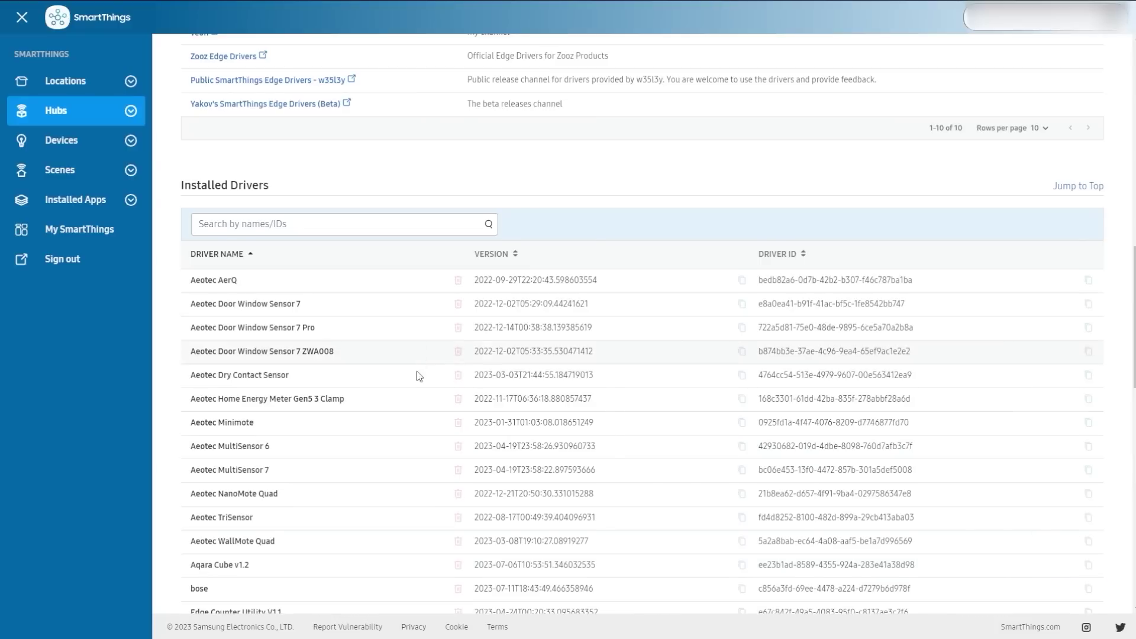
scroll(414, 379, "down", 4)
scroll(411, 400, "down", 3)
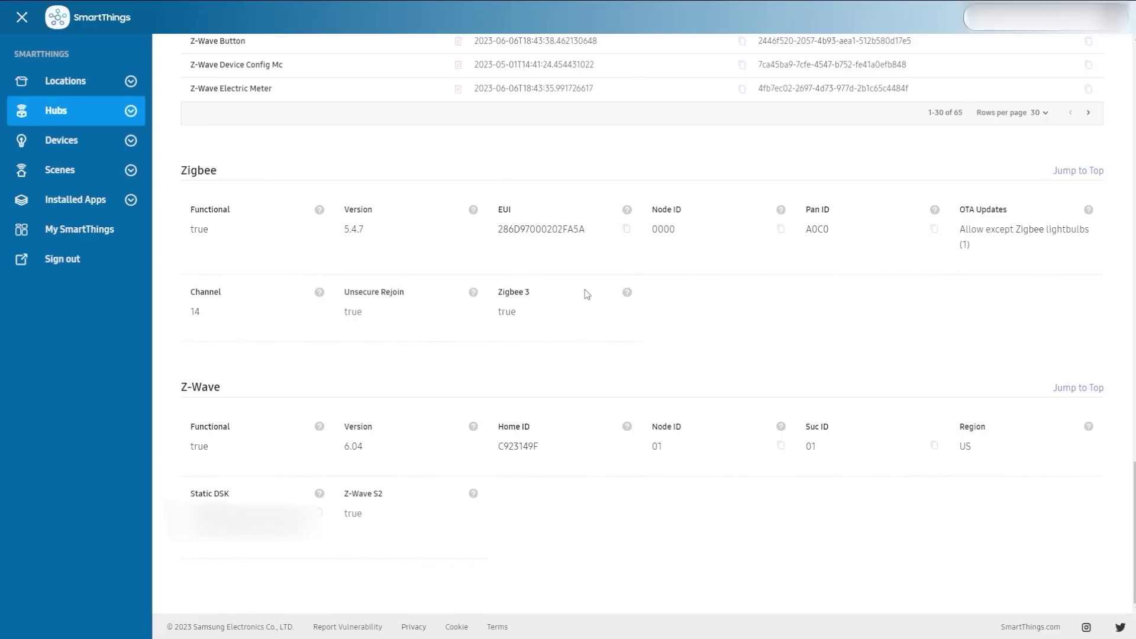
Step: Examine the hub's Zigbee details, including Unsecure Rejoin, Node ID and the explanation of the EUI
double_click(193, 171)
double_click(208, 389)
left_click(208, 391)
triple_click(350, 296)
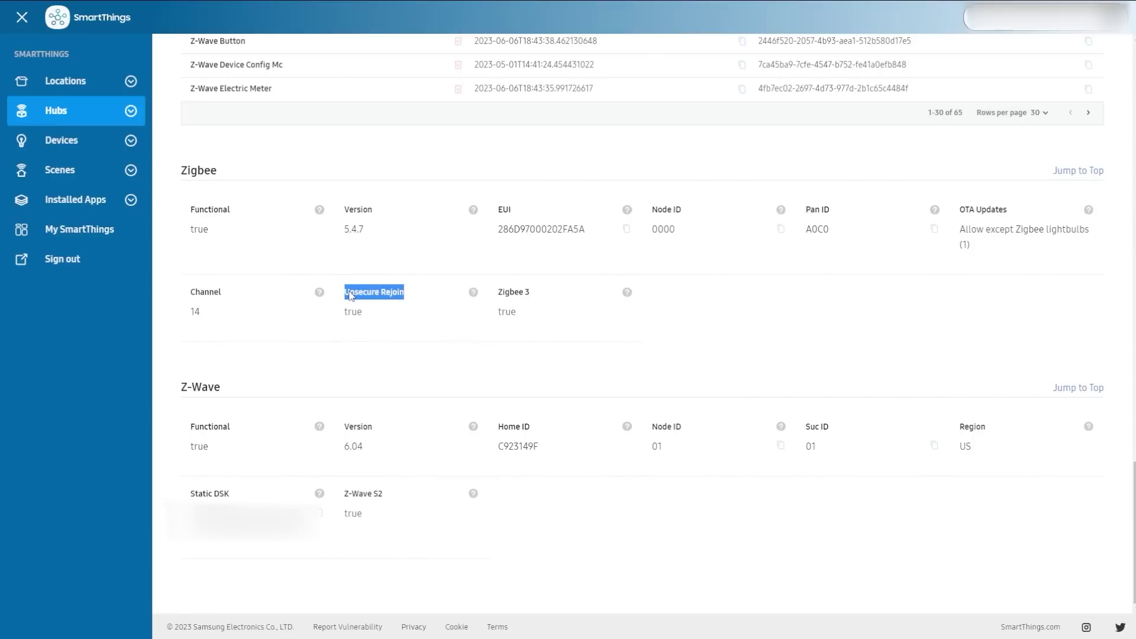
left_click(349, 300)
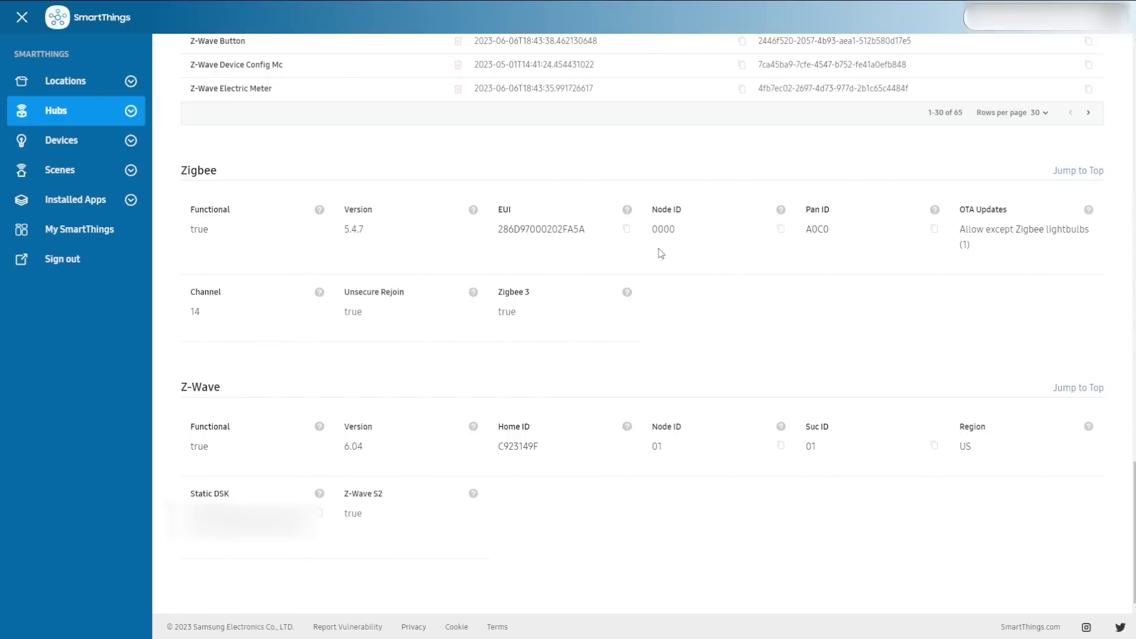
double_click(656, 229)
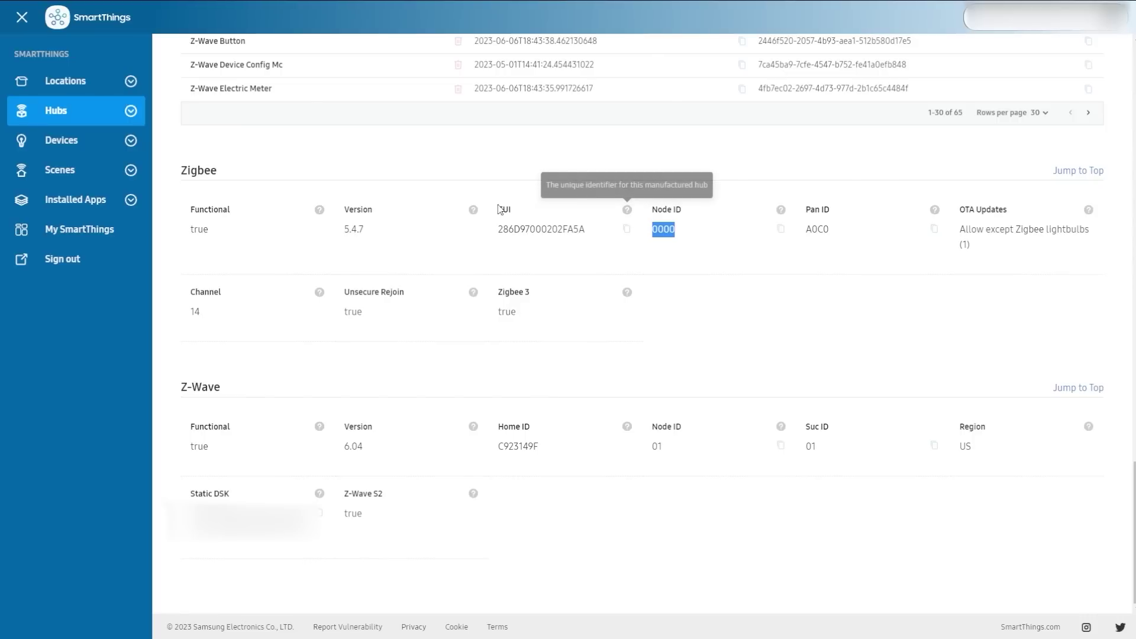
mouse_move(473, 215)
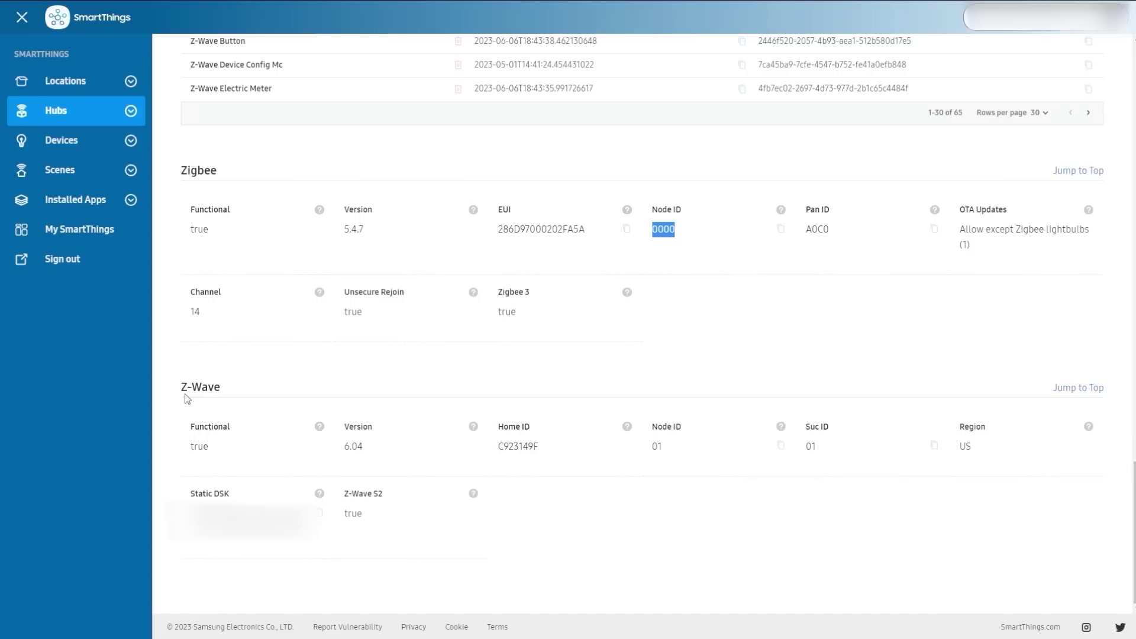
Step: Examine the hub's Z-Wave details, including whether Z-Wave S2 is enabled
left_click_drag(182, 387, 220, 388)
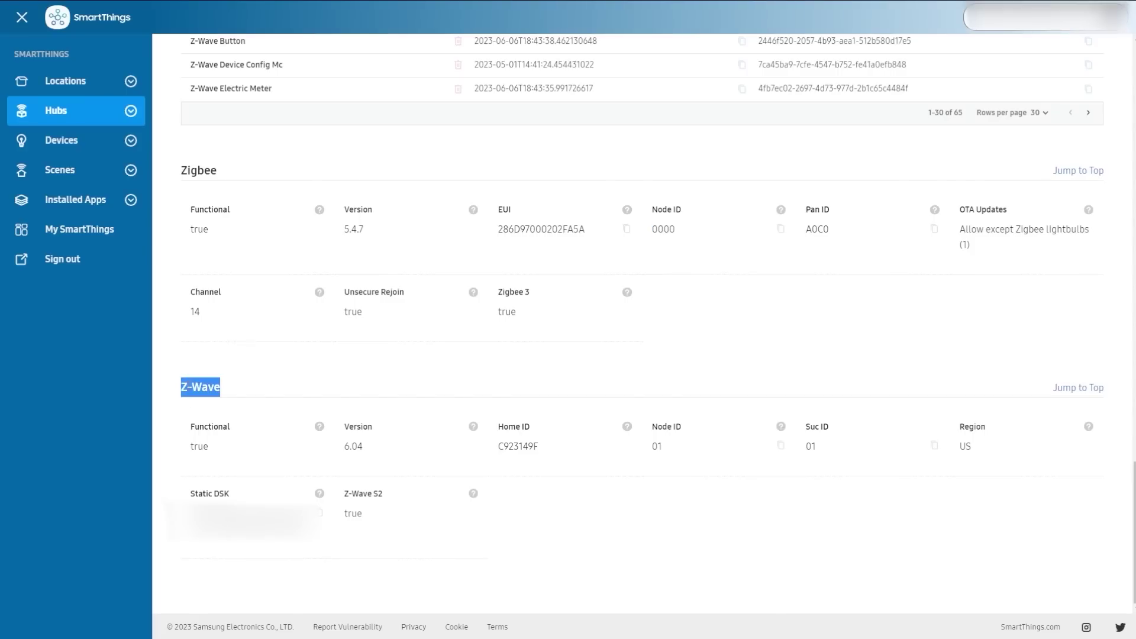
left_click(189, 386)
left_click_drag(384, 521, 341, 515)
left_click(341, 515)
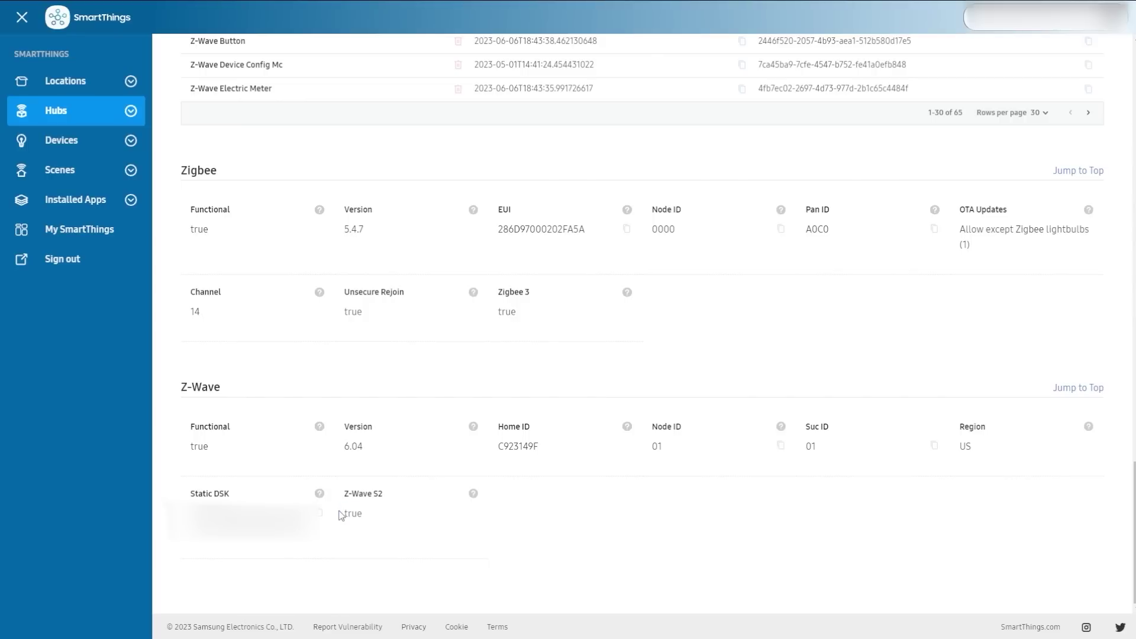
Step: Open the Devices overview and check which locations it can be filtered by
left_click(63, 141)
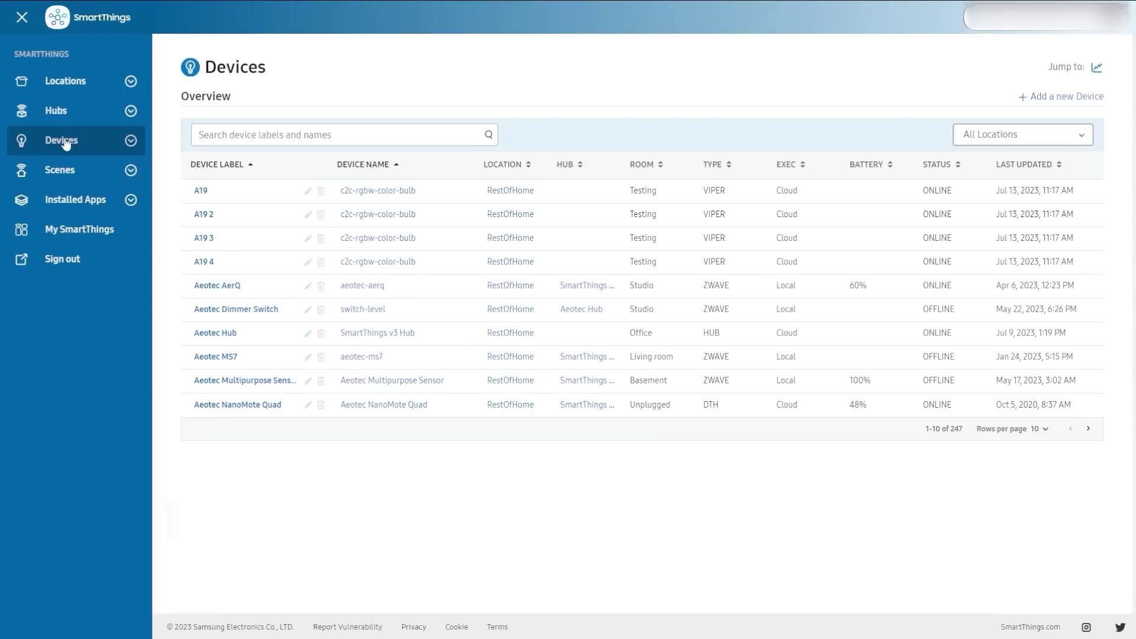
left_click(254, 134)
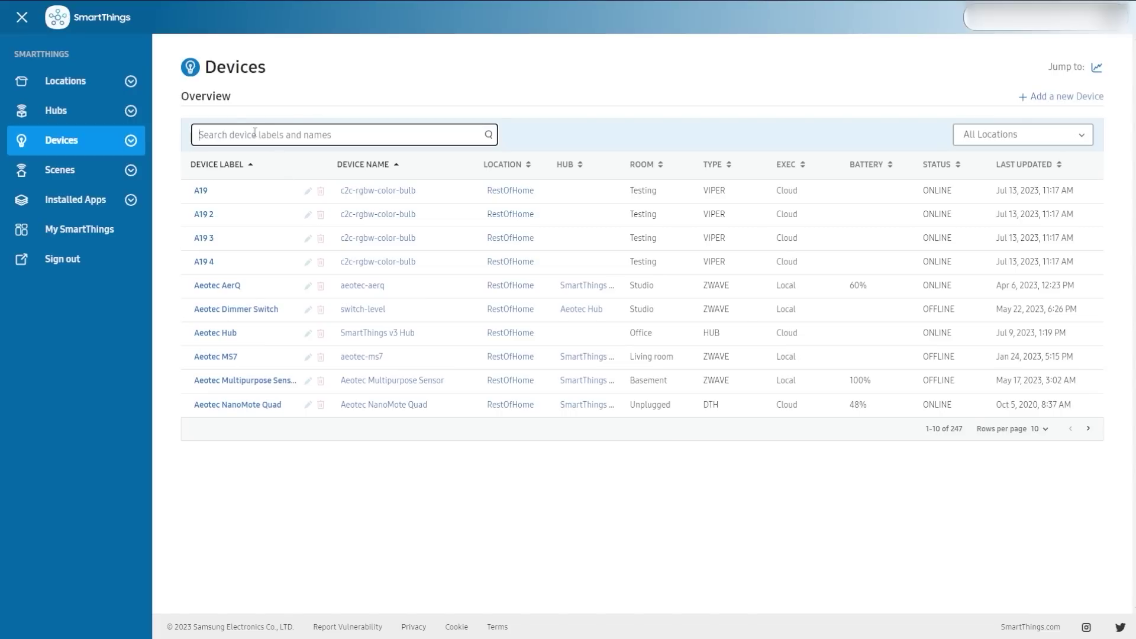
left_click(1028, 141)
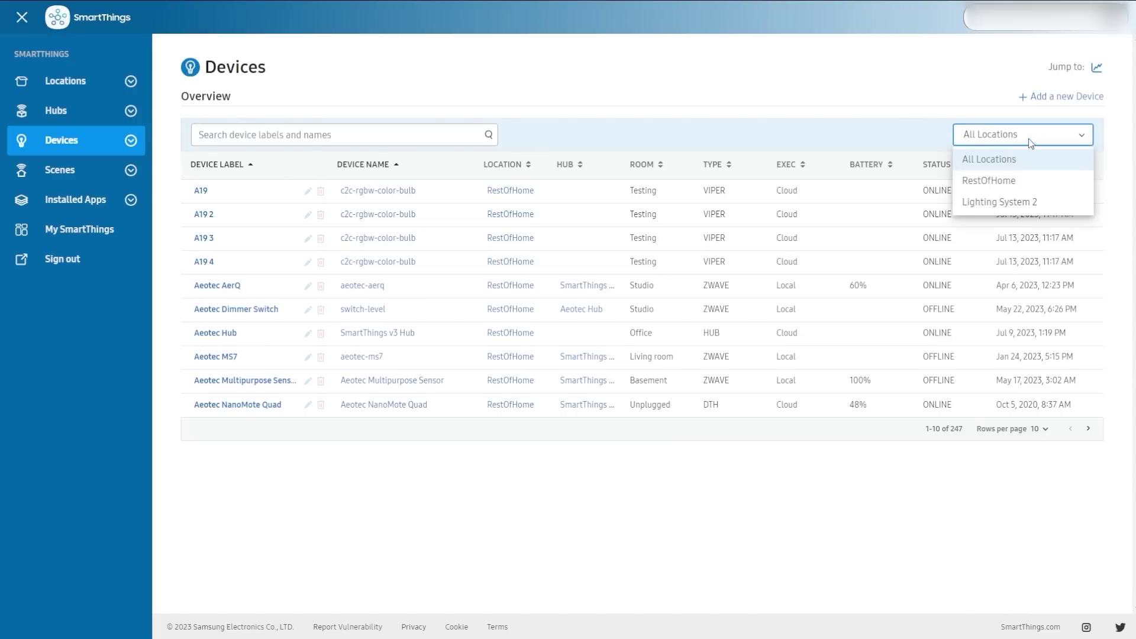
Step: Add a new device named ayltest with device type Button at the RestOfHome location
left_click(1050, 98)
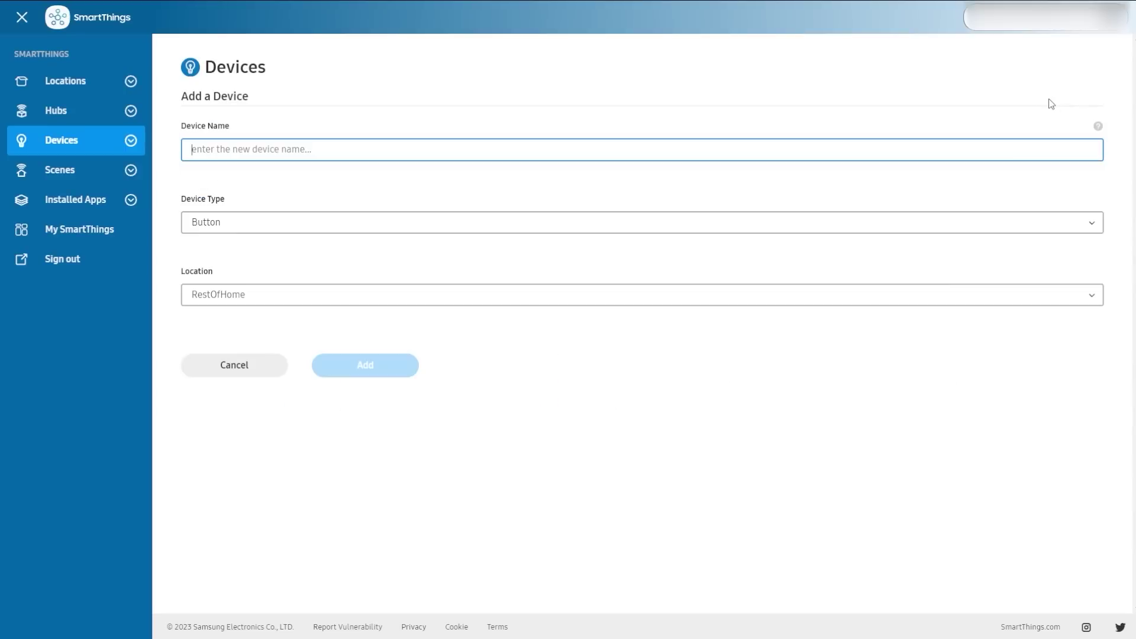
left_click(246, 228)
left_click(247, 228)
left_click(228, 302)
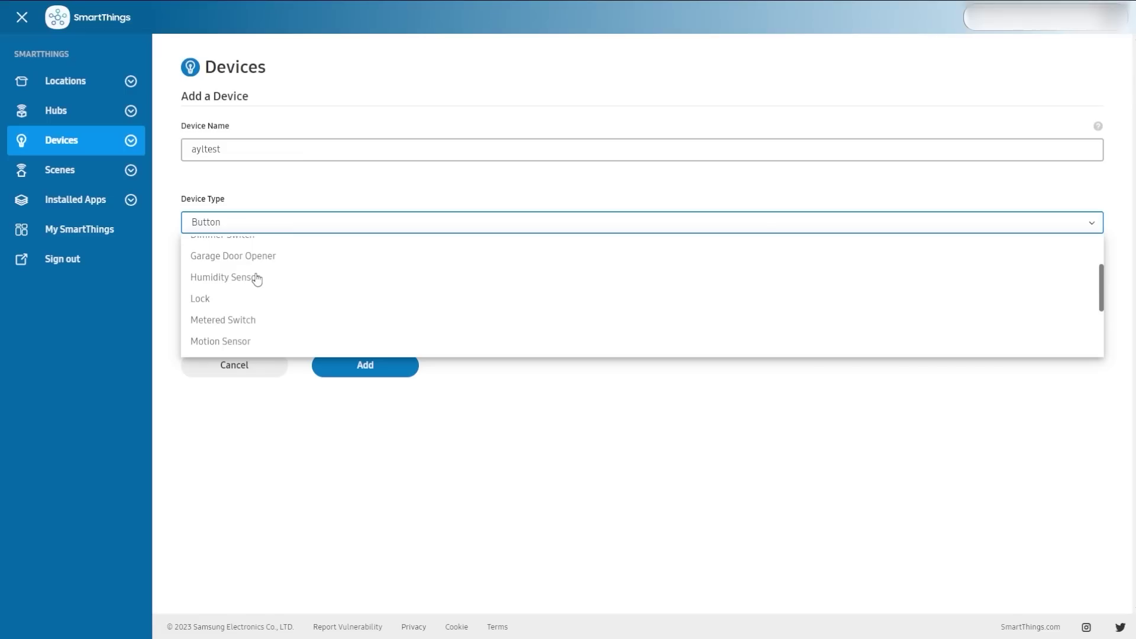
scroll(255, 282, "down", 5)
scroll(257, 285, "down", 1)
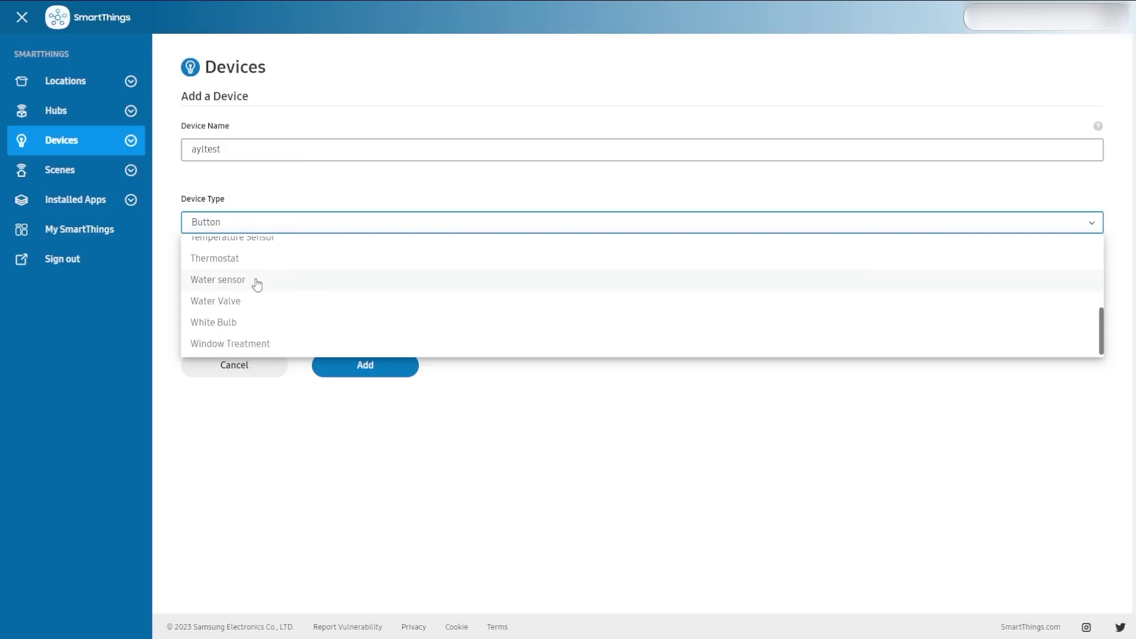
scroll(256, 286, "up", 10)
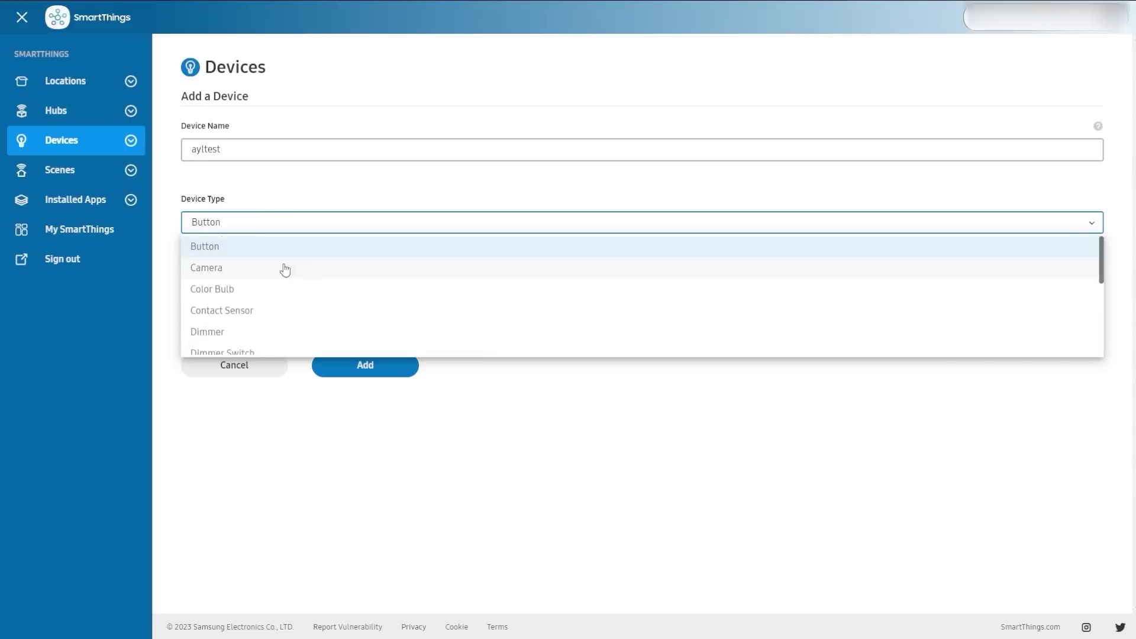
left_click(297, 249)
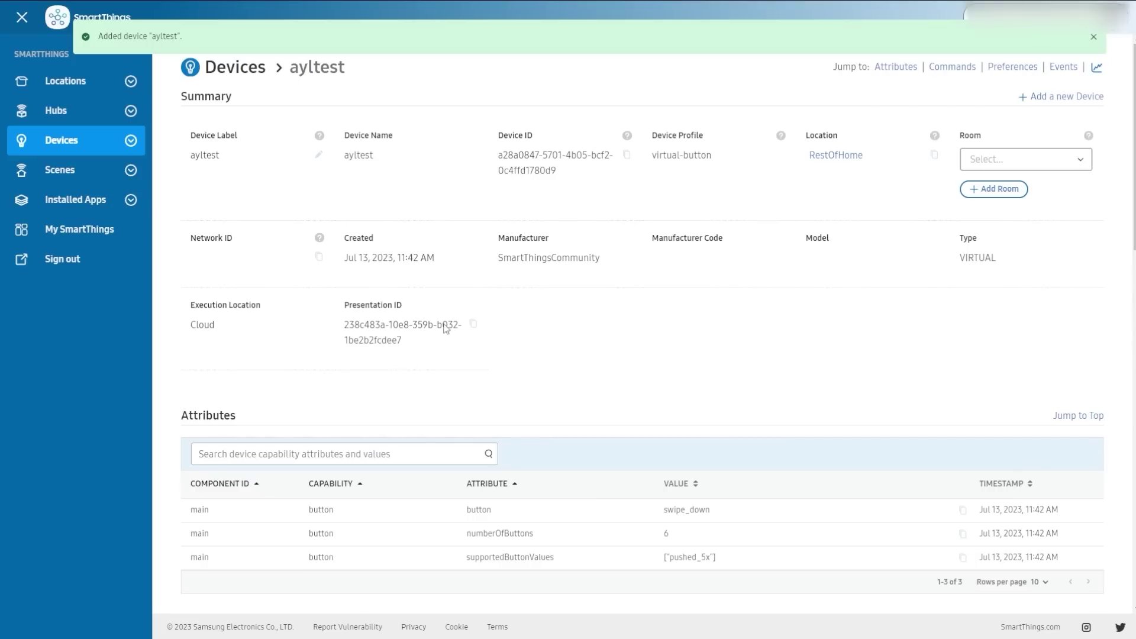
Step: Assign the ayltest device to the Kitchen room and check its device profile
left_click(1006, 155)
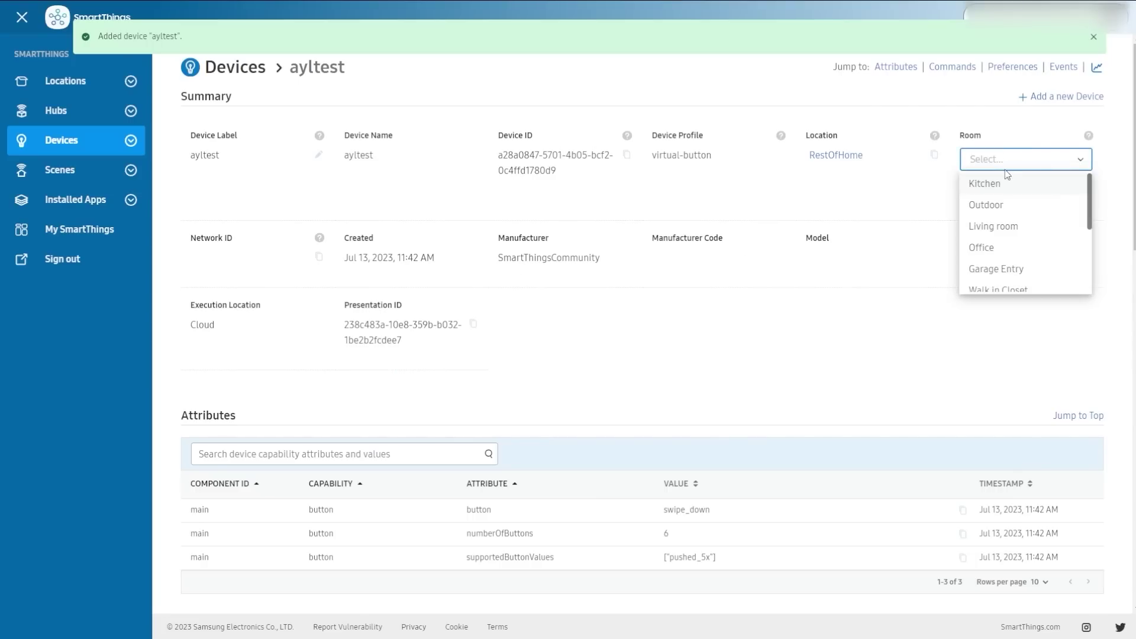
left_click(997, 185)
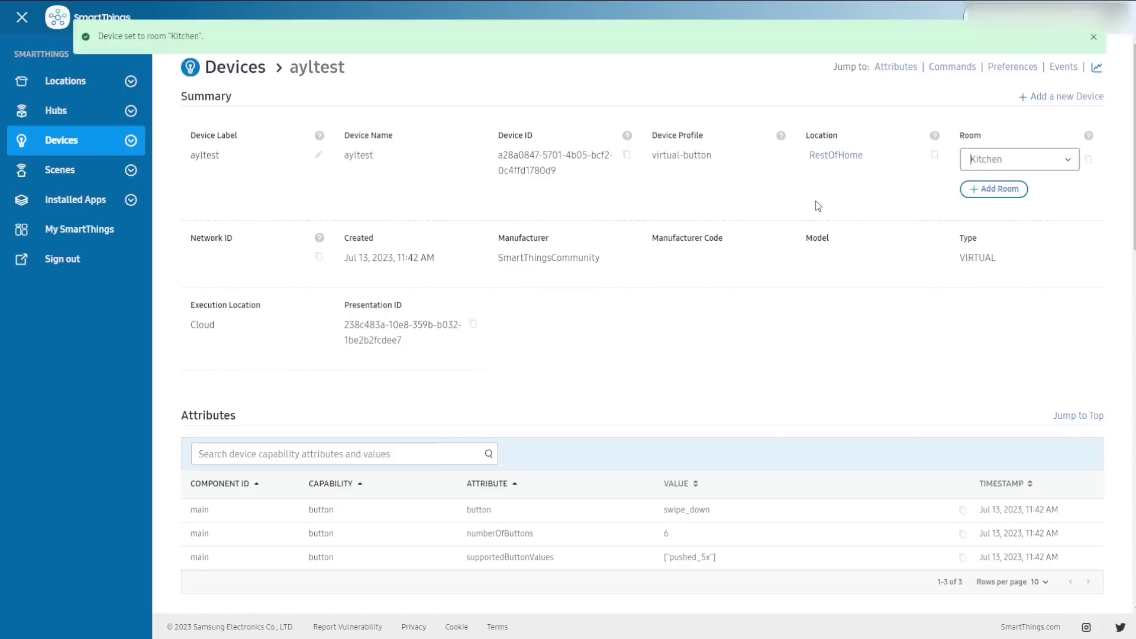
triple_click(672, 154)
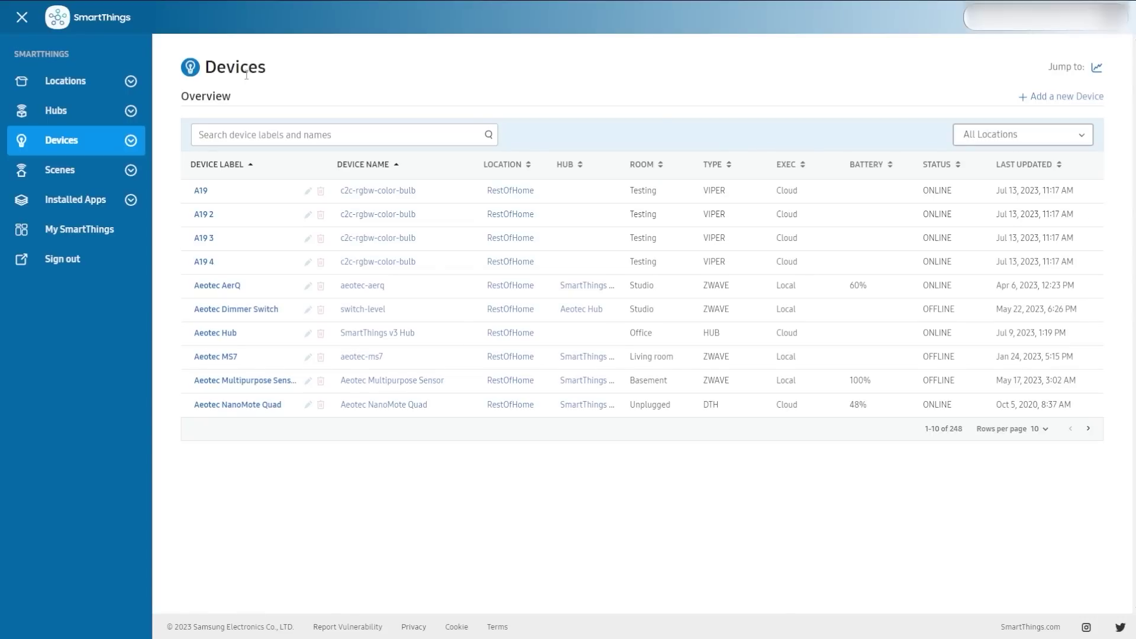
Step: Find the test device in the Devices overview by searching "ayl" and remove it
left_click(251, 138)
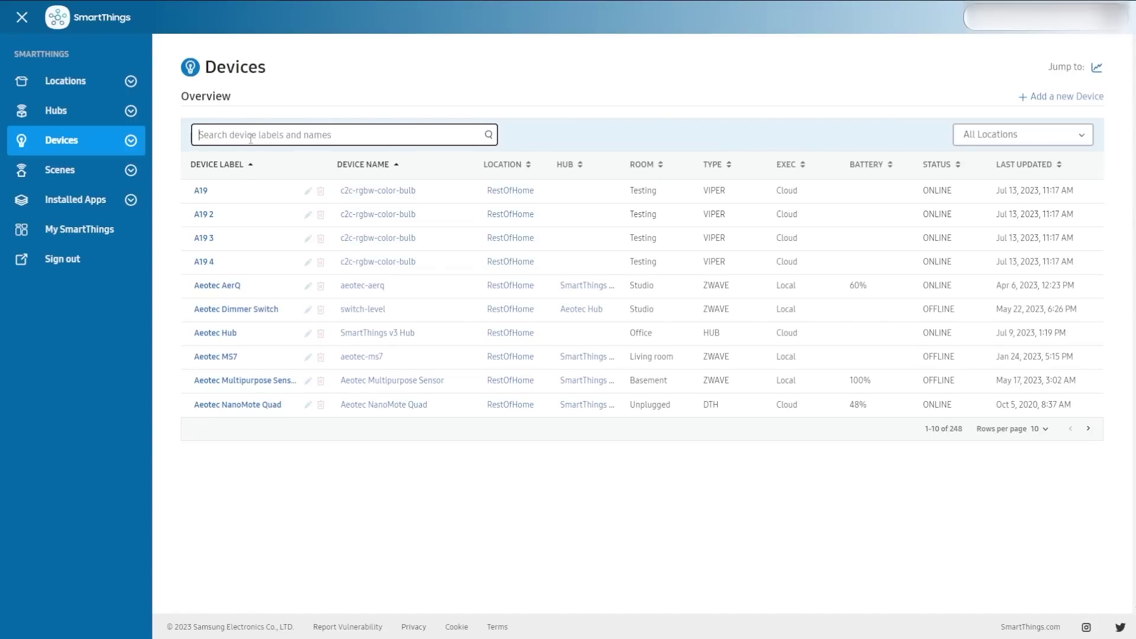
type("ayl")
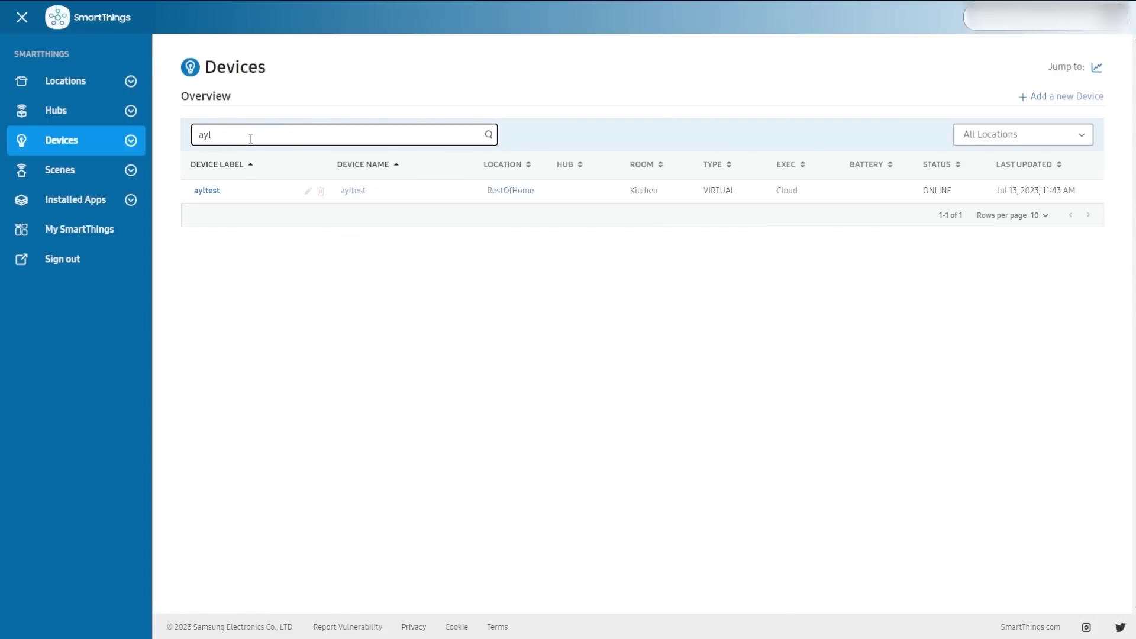
left_click(321, 191)
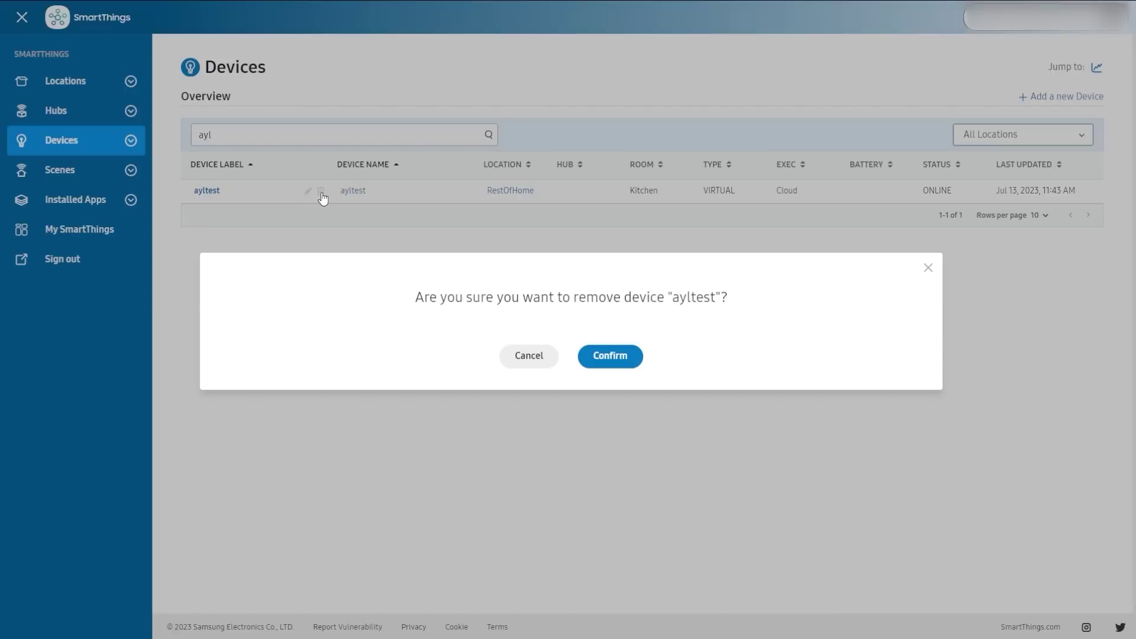
left_click(610, 358)
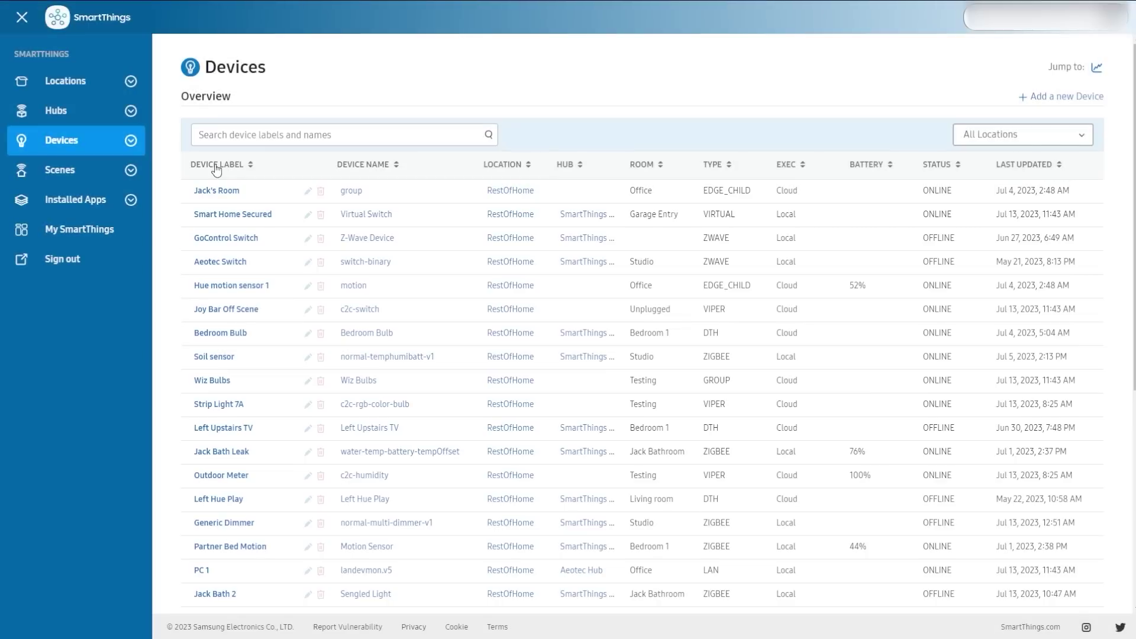
Step: Limit the Devices list to the RestOfHome location and sort it by device label in ascending order
left_click(217, 169)
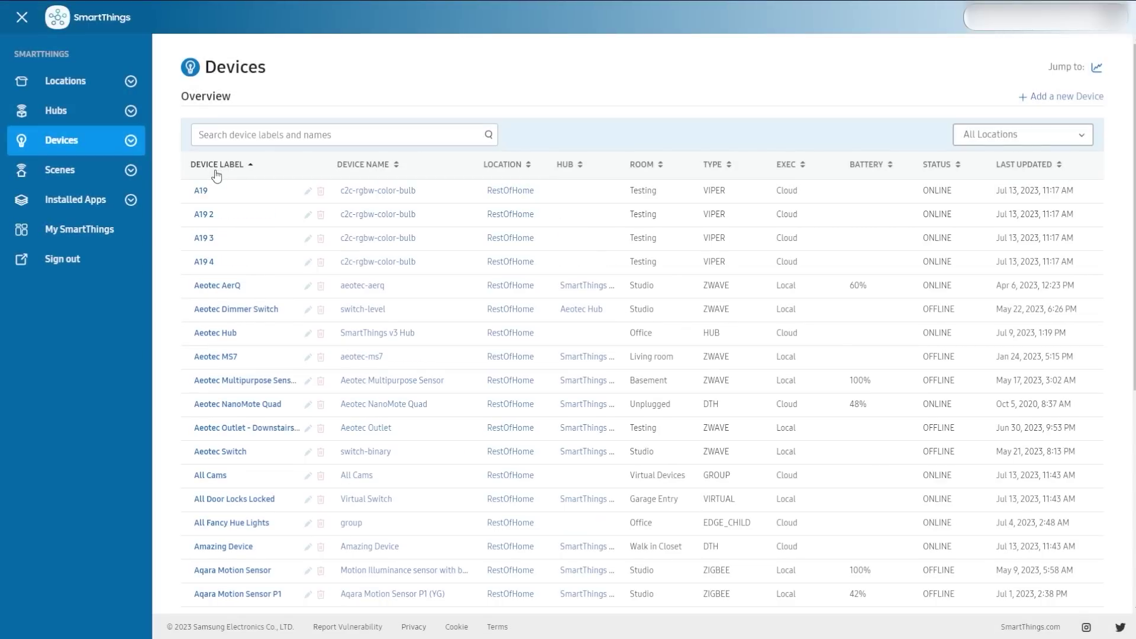
scroll(787, 371, "down", 6)
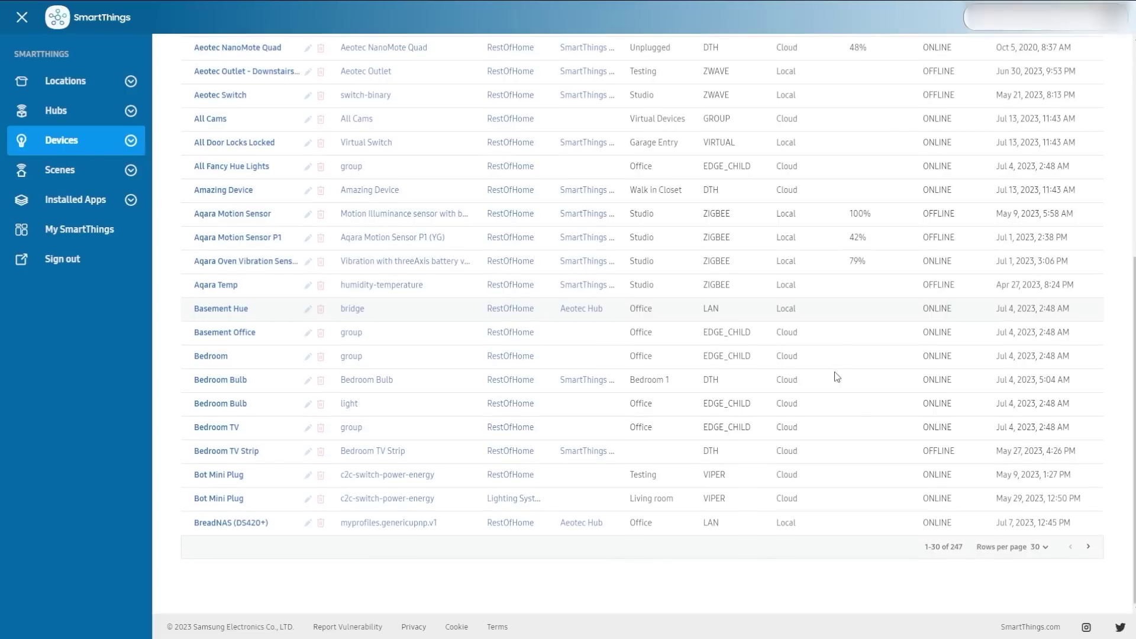
left_click(1035, 547)
scroll(955, 556, "up", 6)
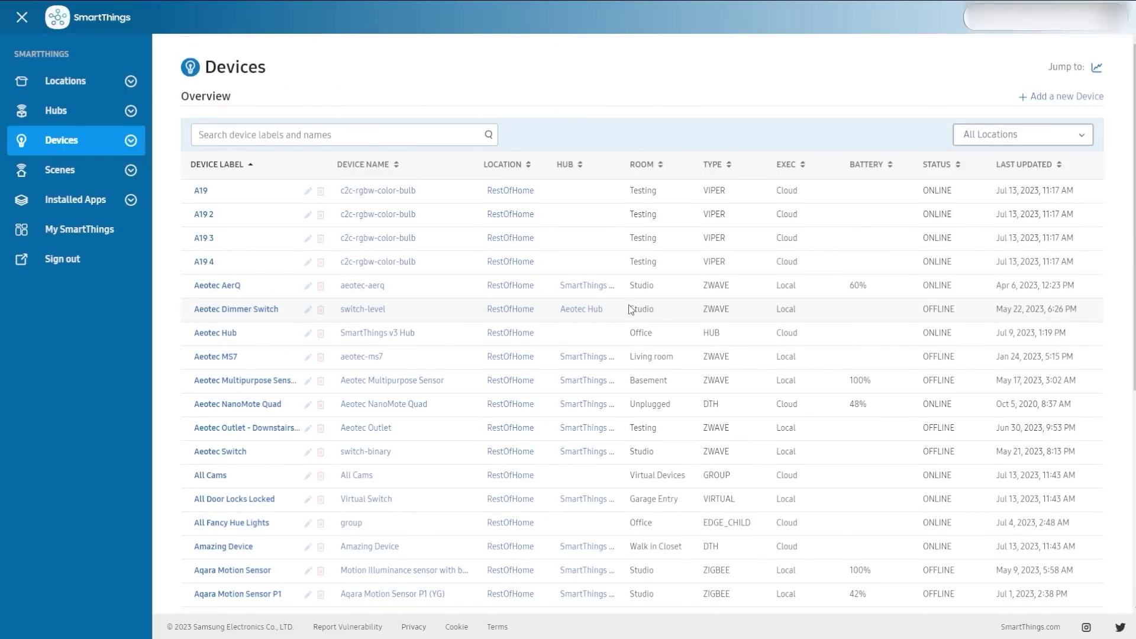
left_click(532, 169)
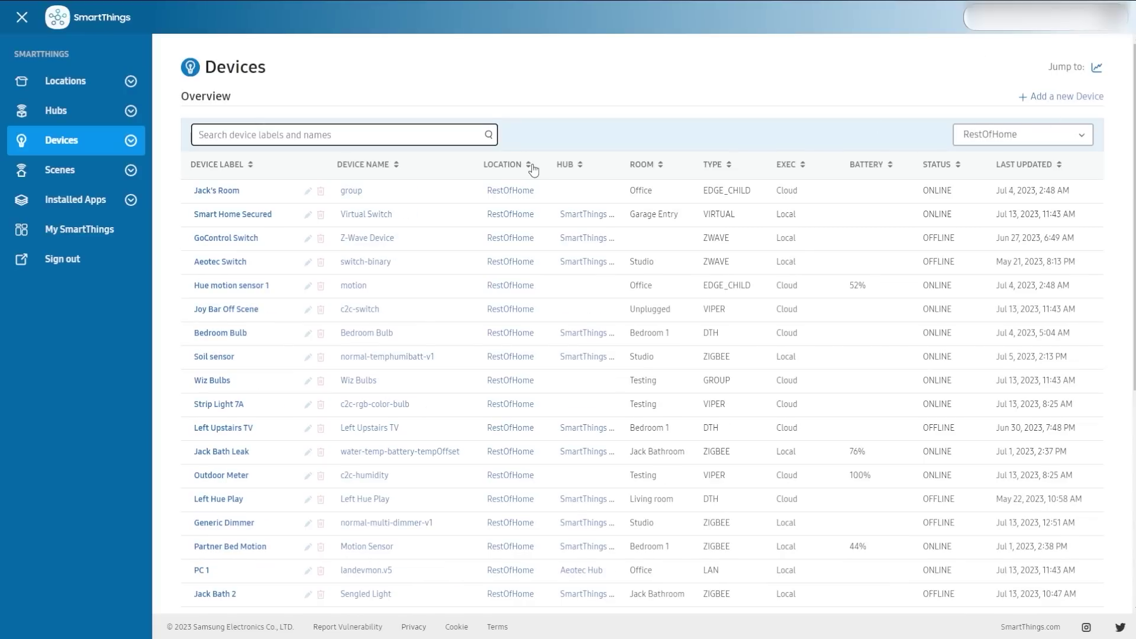
left_click(206, 166)
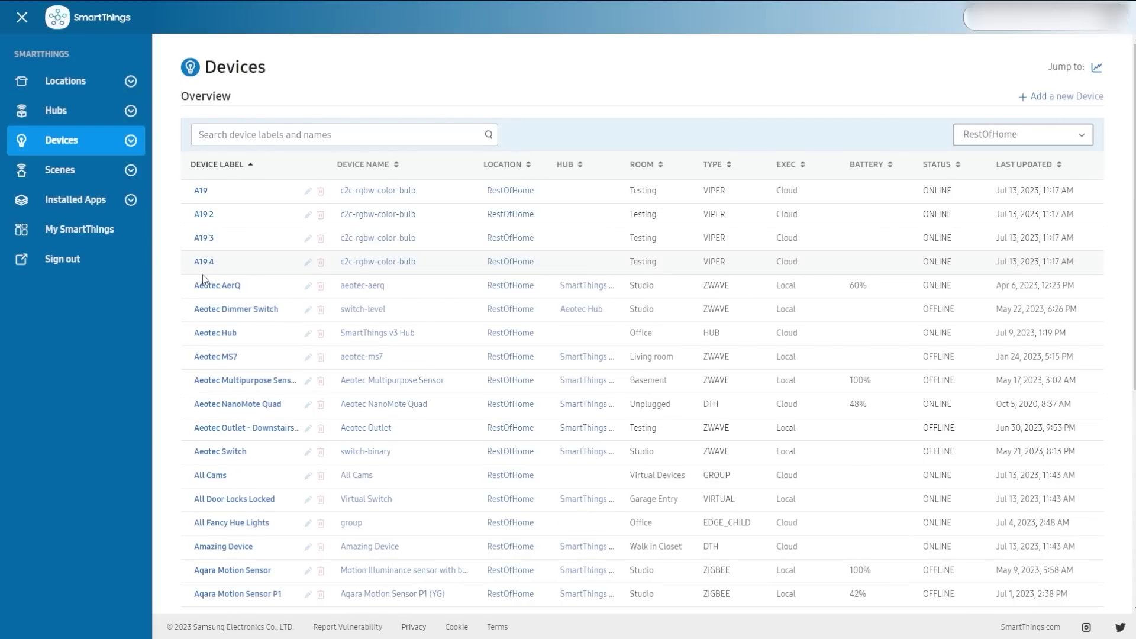
Step: Search the devices for "rgbw" and sort the matches by execution type in ascending order
left_click(271, 132)
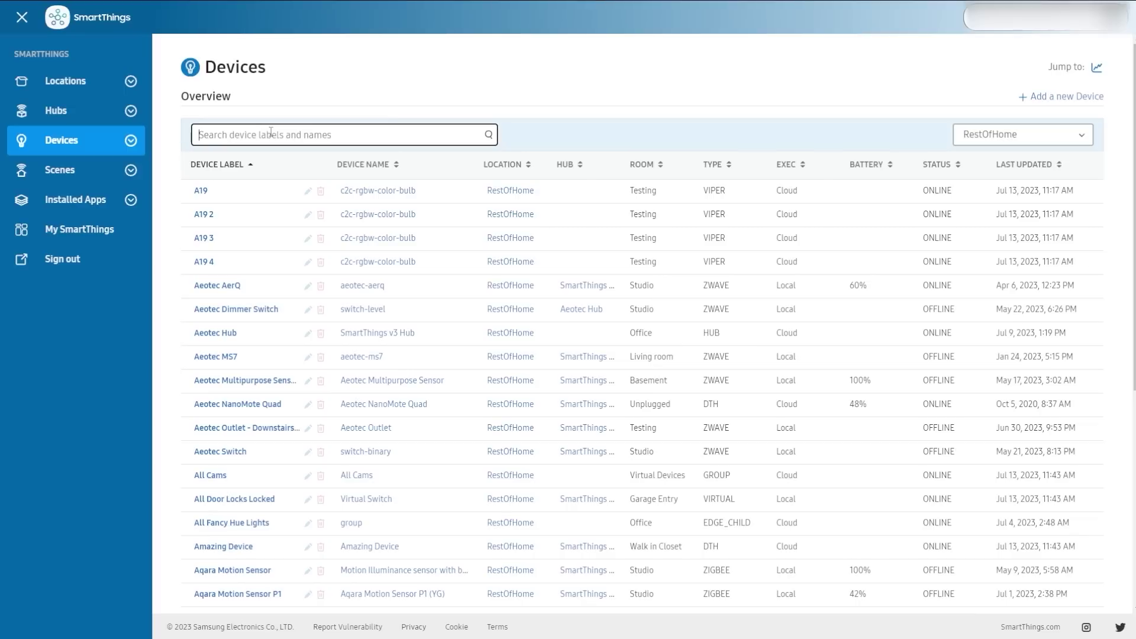
type("rgbw")
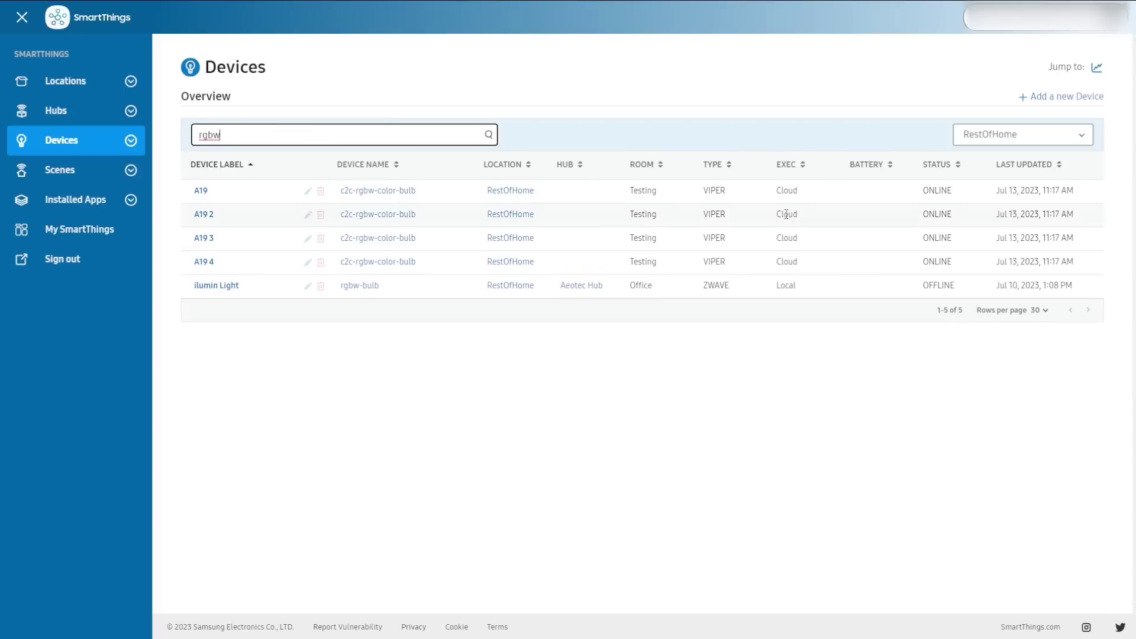
left_click(788, 165)
left_click(789, 166)
left_click(788, 166)
left_click(789, 166)
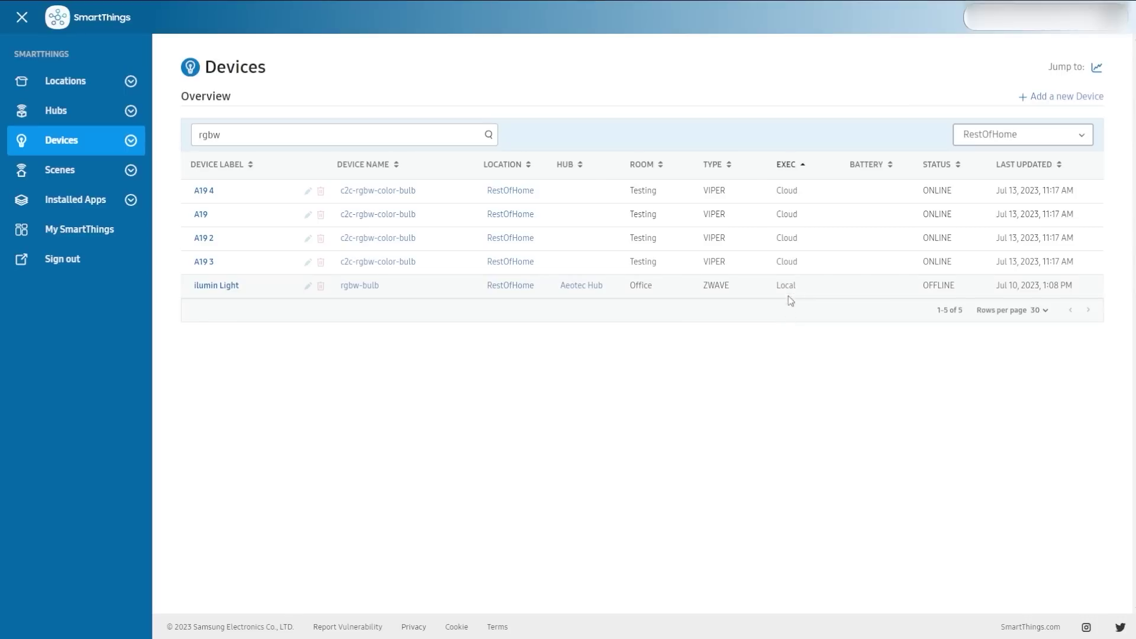
Step: Clear the "rgbw" device search and sort the full RestOfHome list by device label in ascending order
left_click(779, 168)
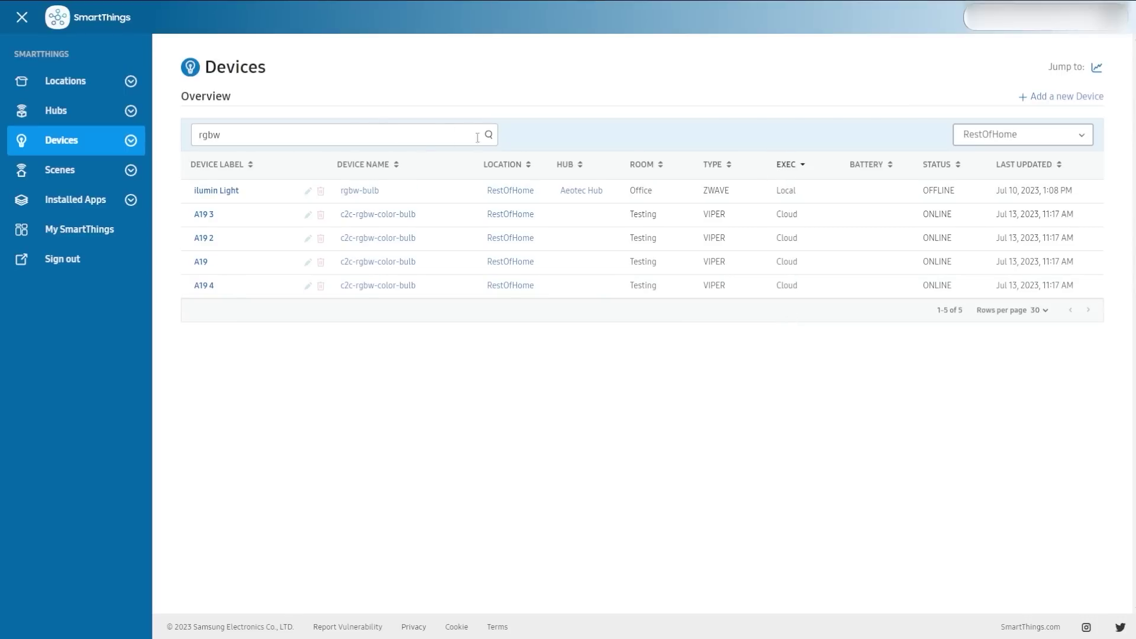
triple_click(424, 140)
key("BackSpace")
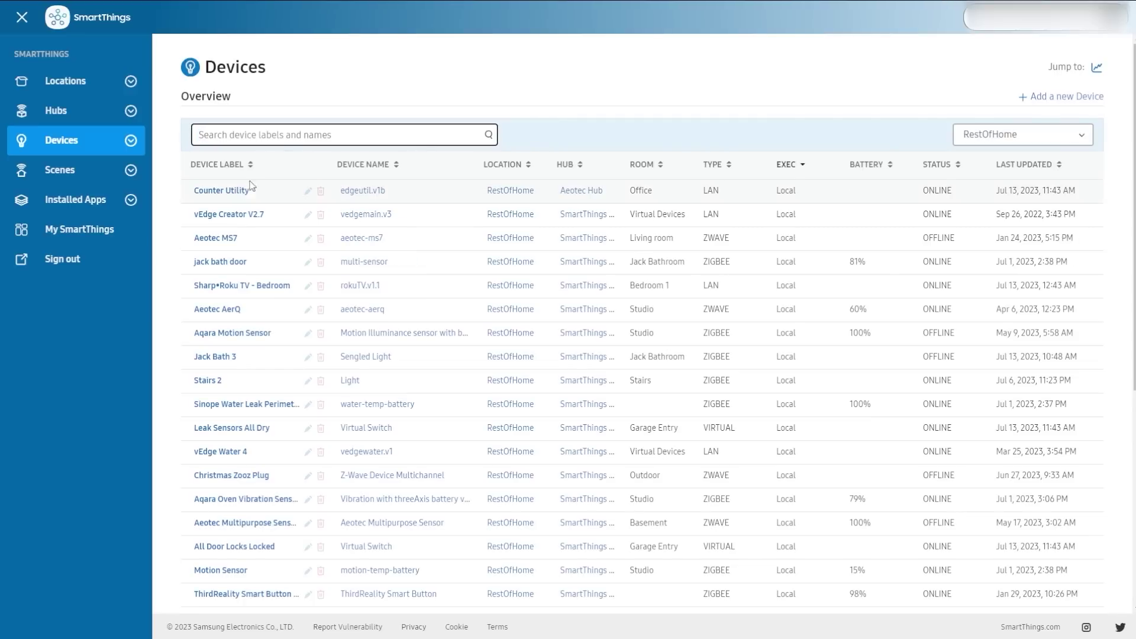
left_click(216, 164)
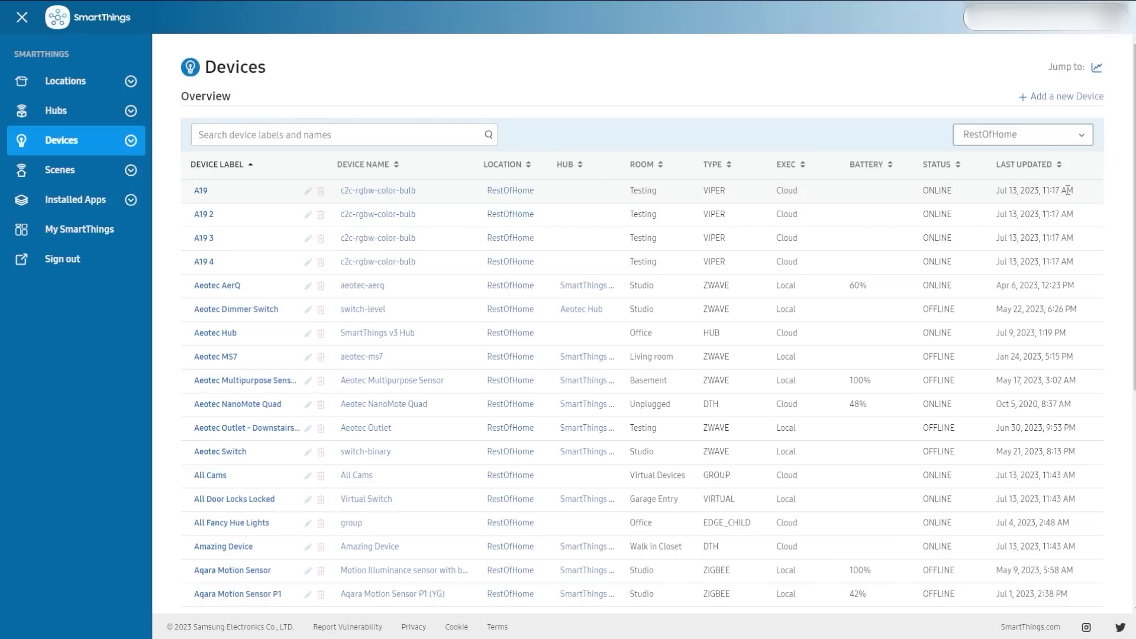
Step: Open the A19 device and check its device name and the explanation of its Network ID
left_click(183, 188)
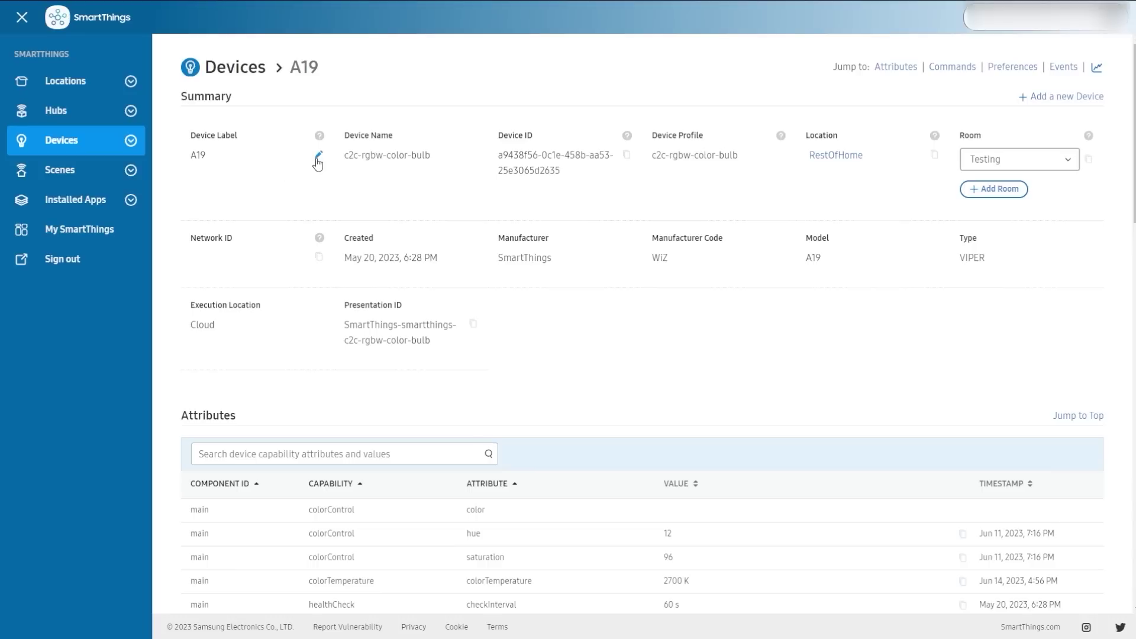
left_click_drag(344, 156, 430, 163)
left_click(367, 157)
mouse_move(305, 241)
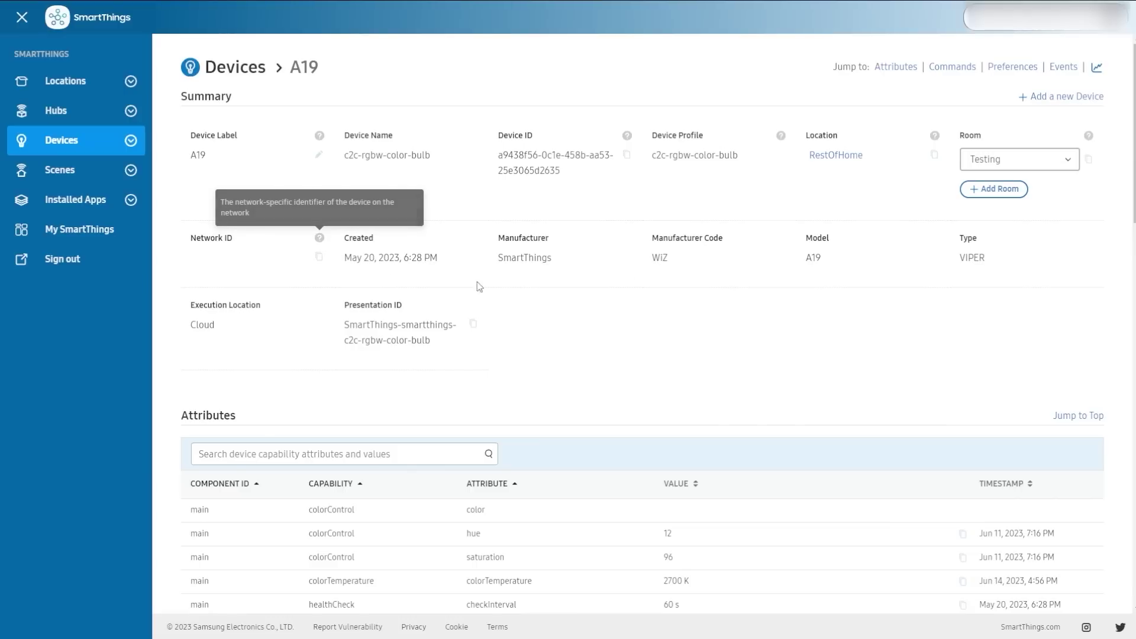
Step: Examine the A19 bulb's manufacturer code, model and type, and view its available room choices
left_click_drag(646, 264, 684, 268)
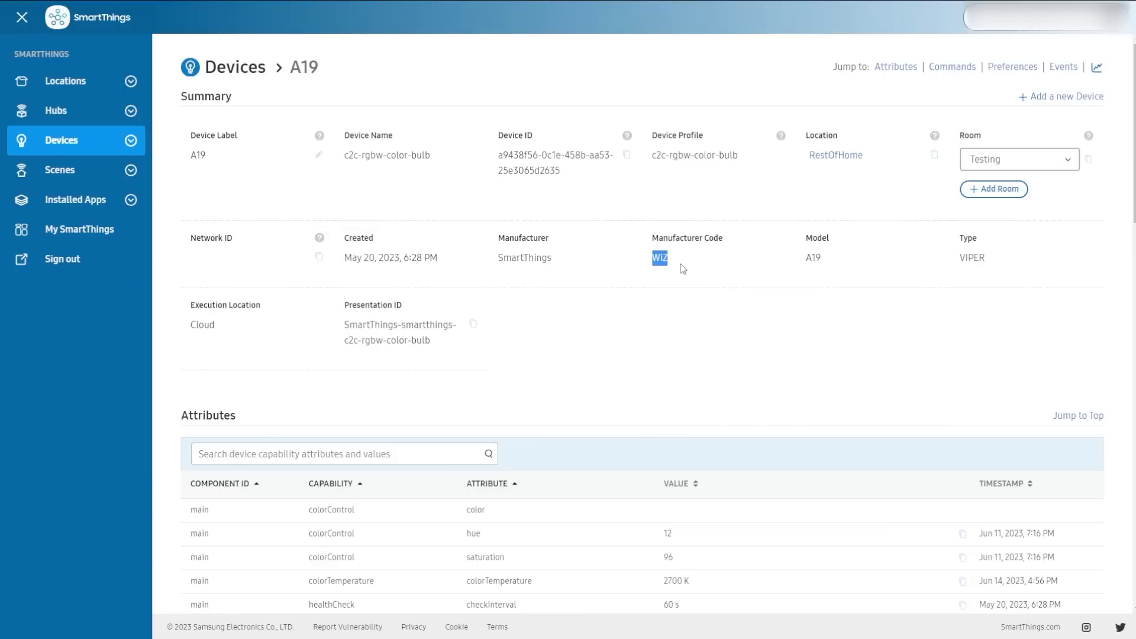
left_click(683, 269)
left_click_drag(805, 256, 846, 262)
left_click(847, 264)
left_click_drag(951, 254, 1016, 258)
left_click(1016, 259)
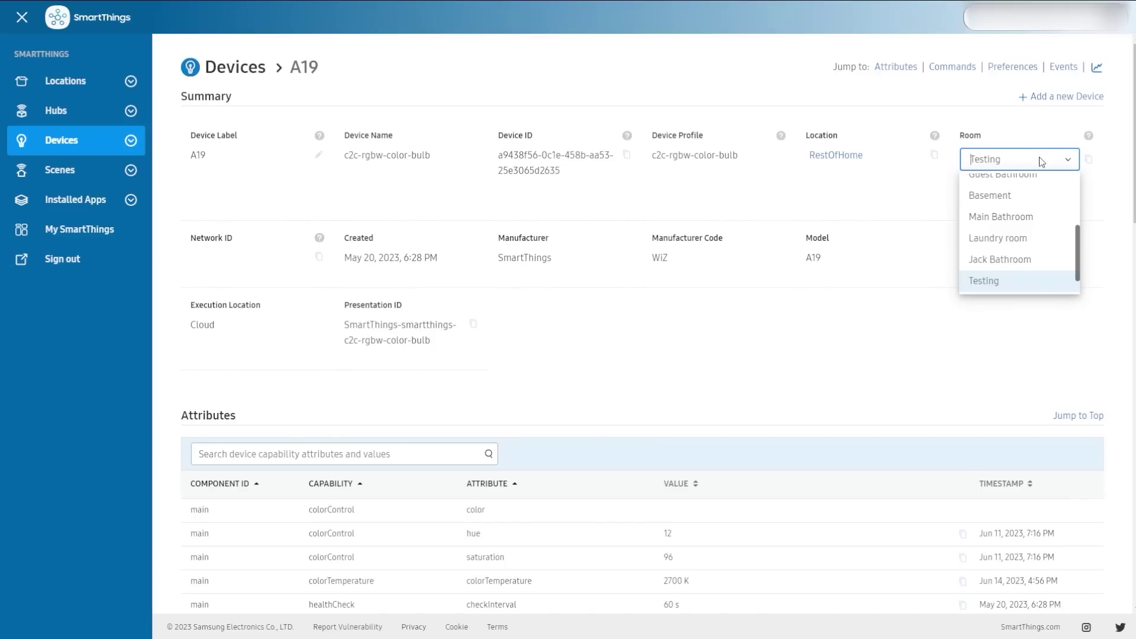
left_click(1043, 161)
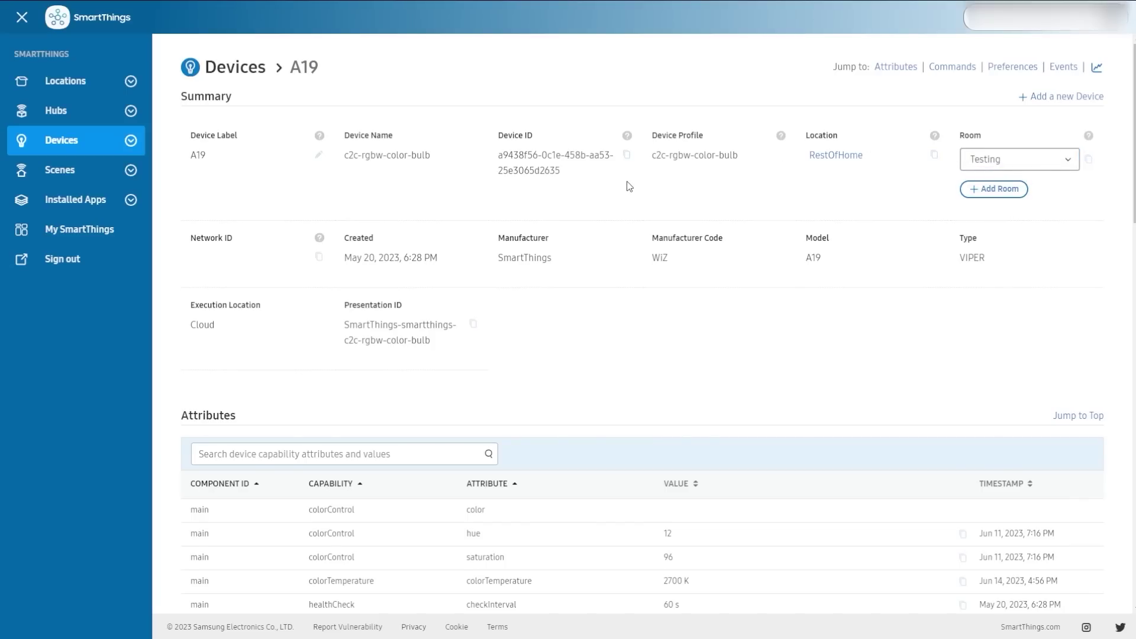
Step: Sort the A19 attributes by value and examine the color temperature, level and switch attributes
scroll(632, 181, "down", 5)
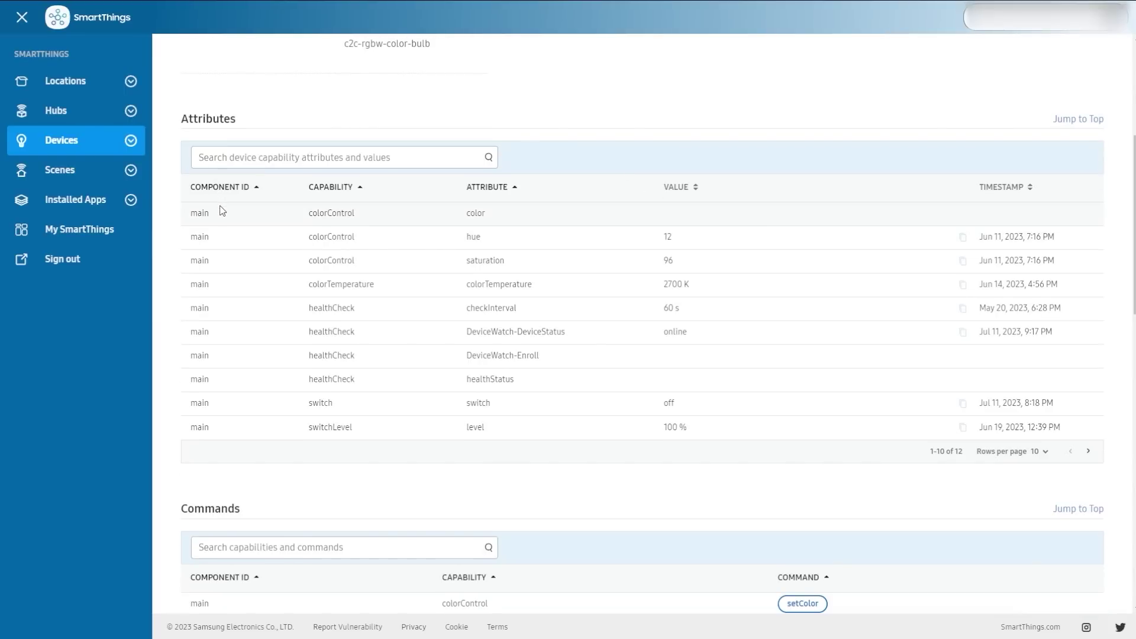
left_click(662, 190)
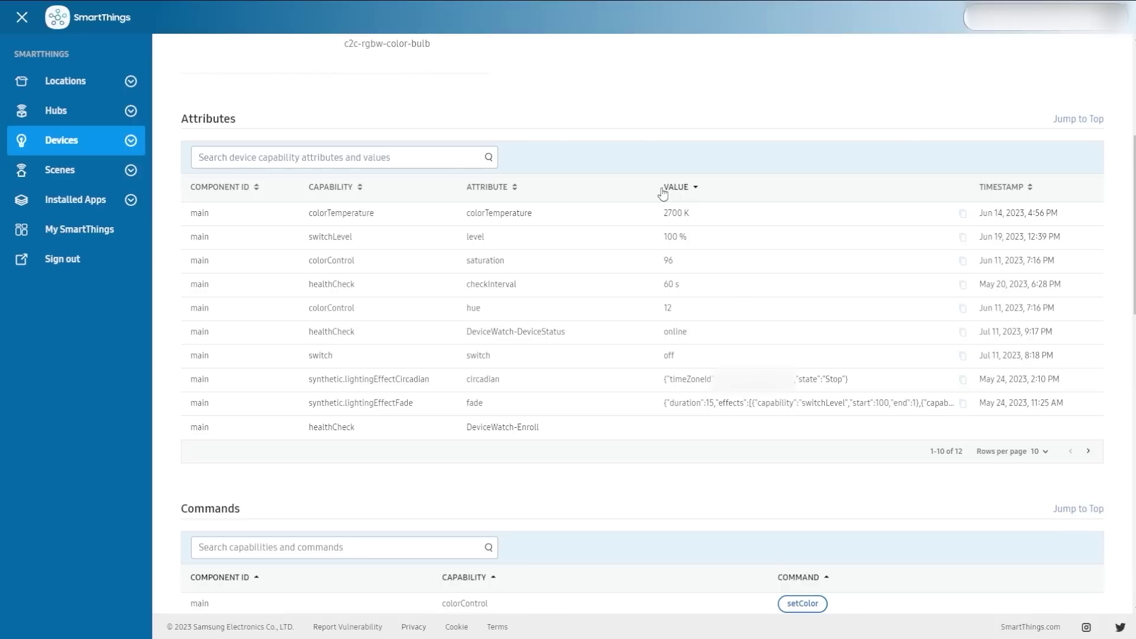
left_click_drag(465, 214, 628, 224)
left_click(559, 228)
left_click_drag(464, 238, 588, 246)
left_click(590, 246)
left_click_drag(465, 355, 744, 357)
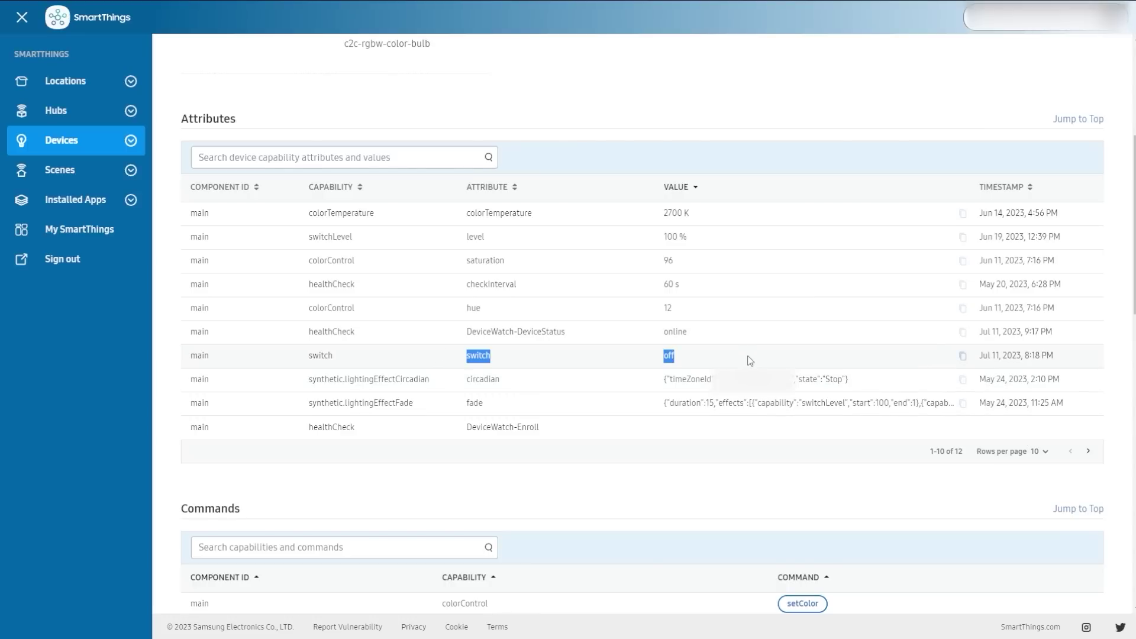
left_click(283, 160)
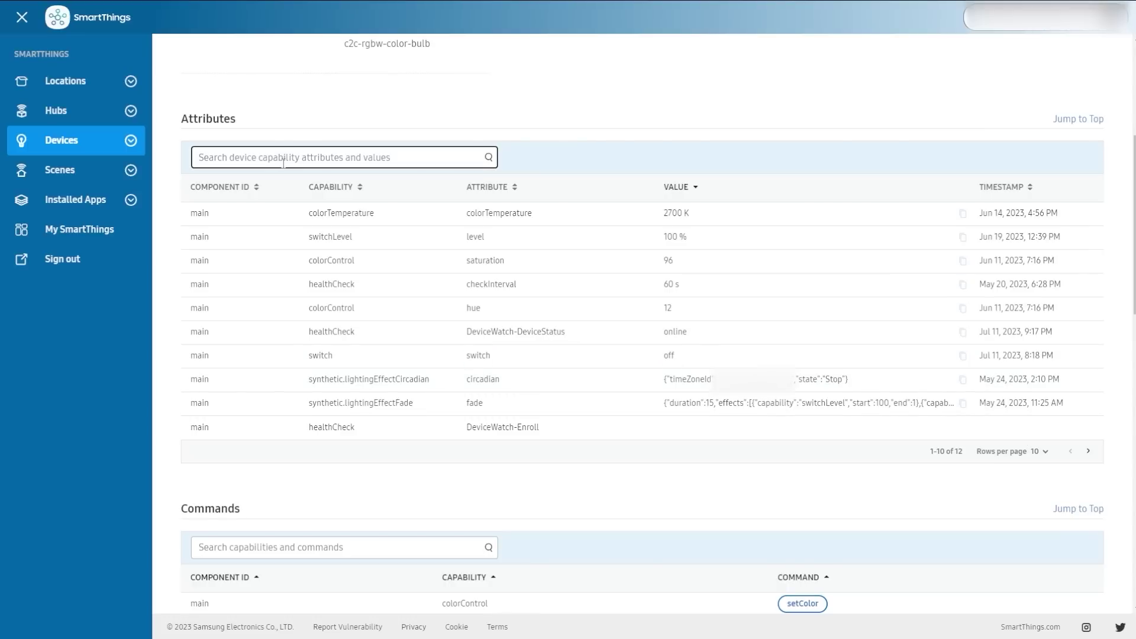
Step: Run the switch's on and off commands from the A19 bulb's Commands list
scroll(500, 374, "down", 5)
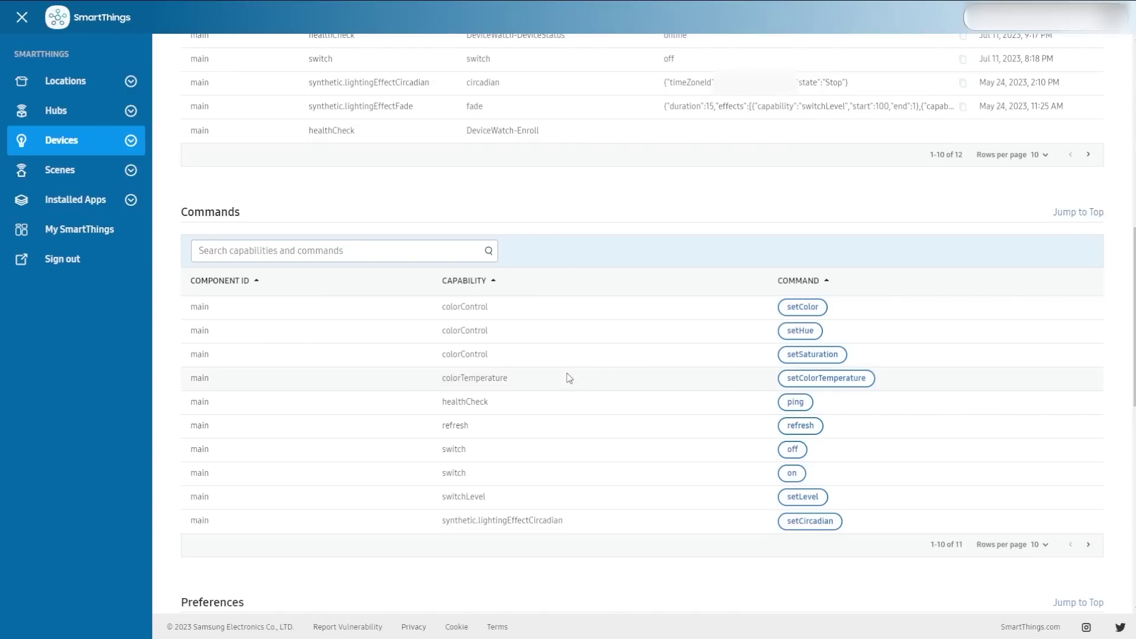
scroll(563, 376, "up", 6)
scroll(495, 303, "down", 6)
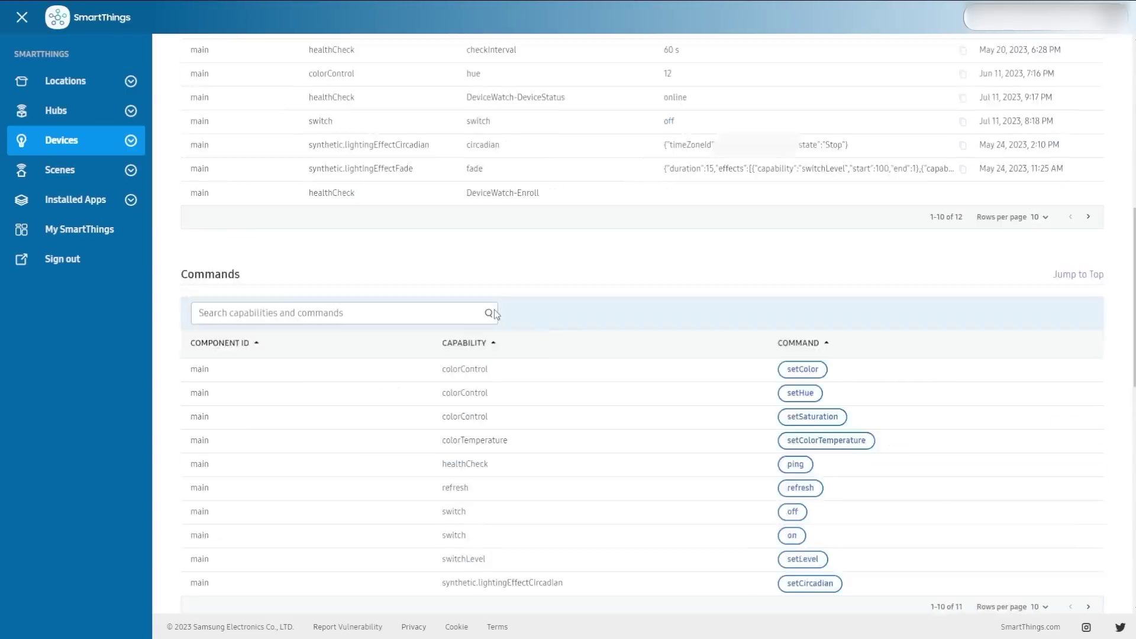
left_click(791, 474)
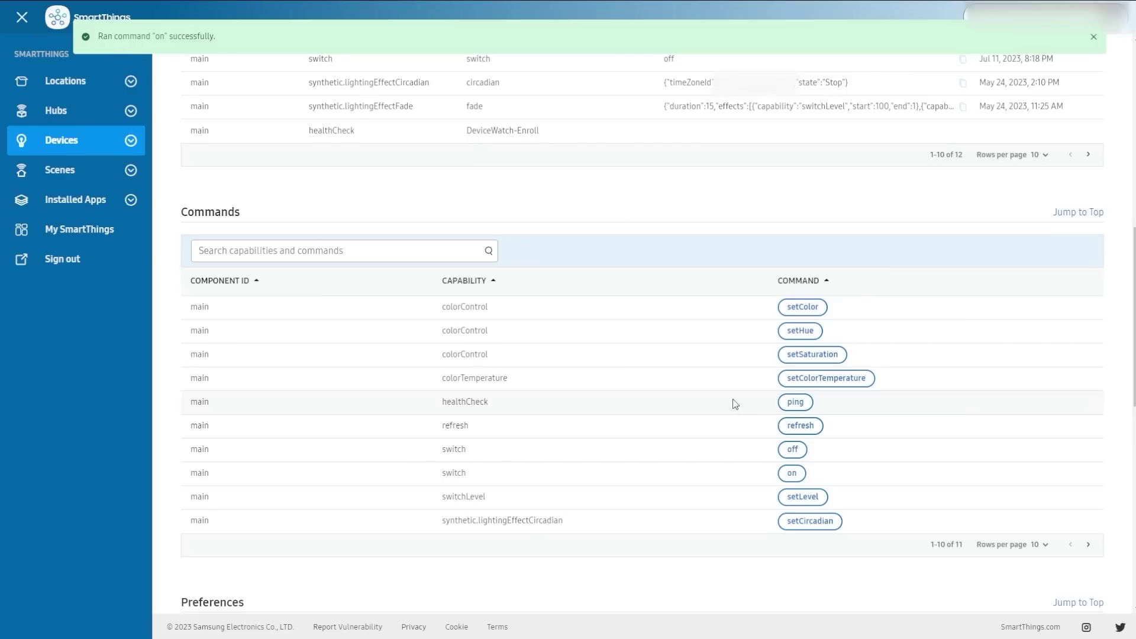
left_click(802, 453)
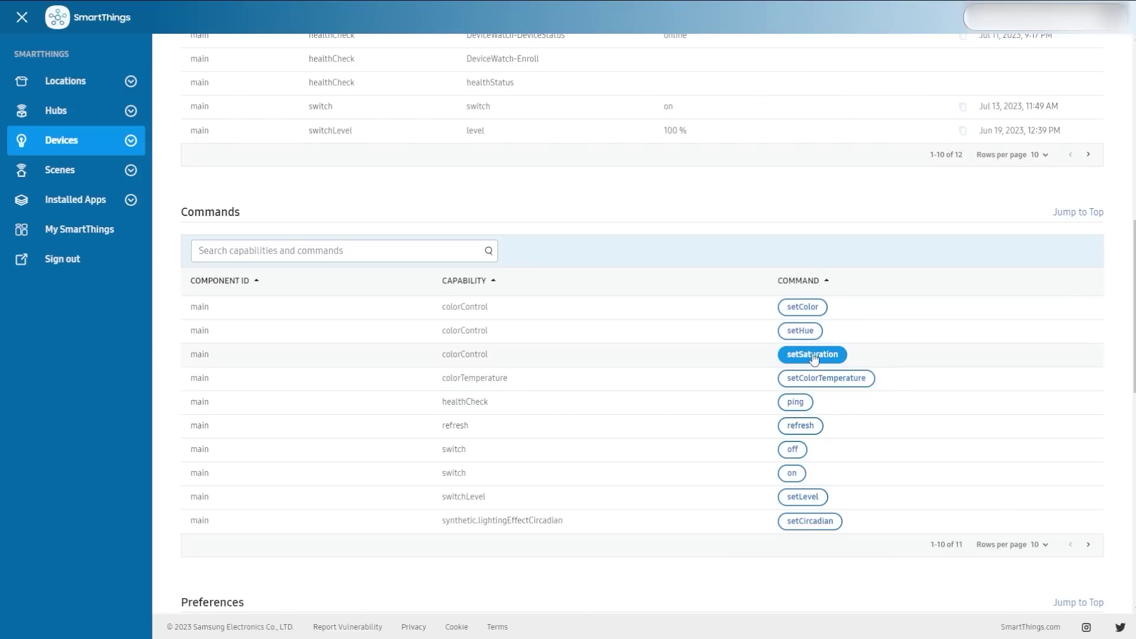
Step: Check the bulb's saturation attribute and try to set the saturation to 1000 with the setSaturation command
scroll(793, 360, "up", 4)
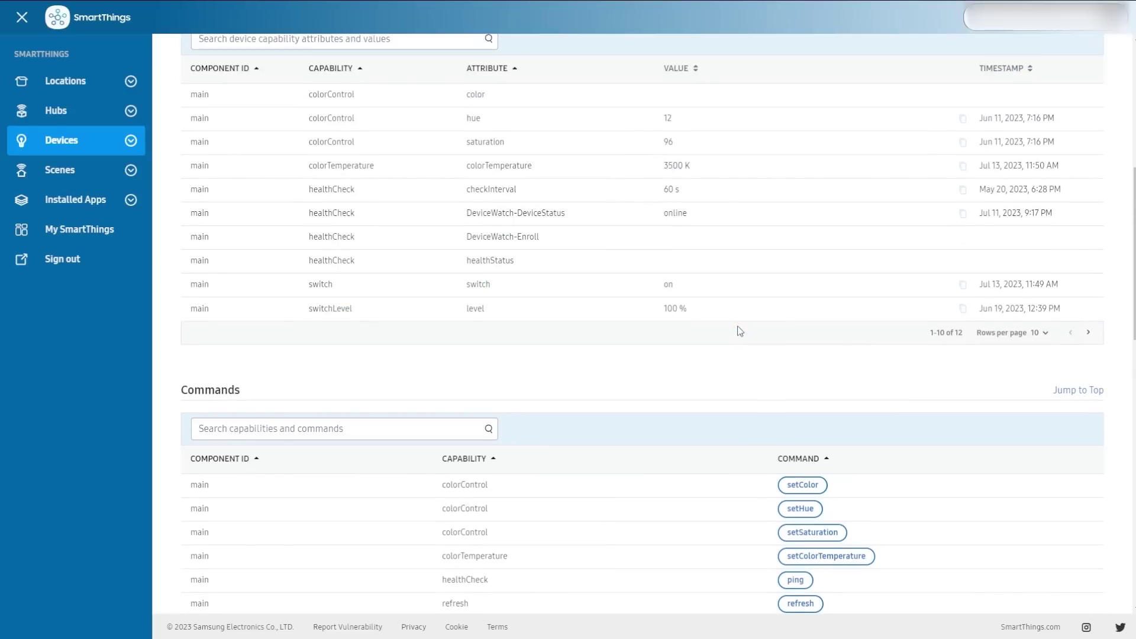
double_click(667, 201)
left_click(632, 201)
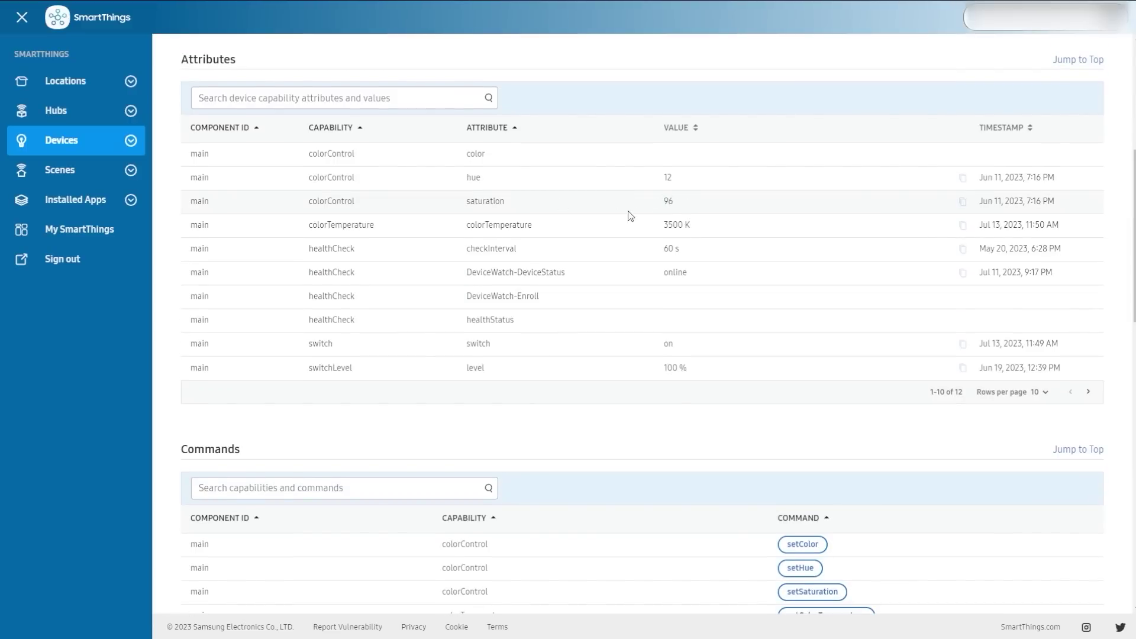
scroll(694, 274, "down", 1)
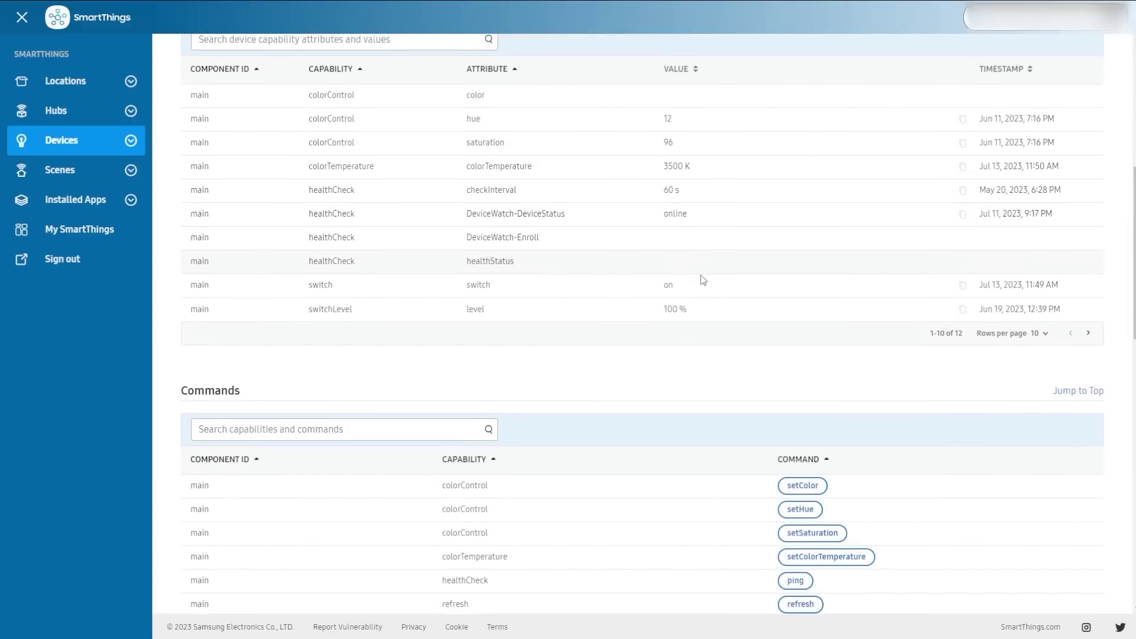
left_click(817, 535)
left_click(265, 322)
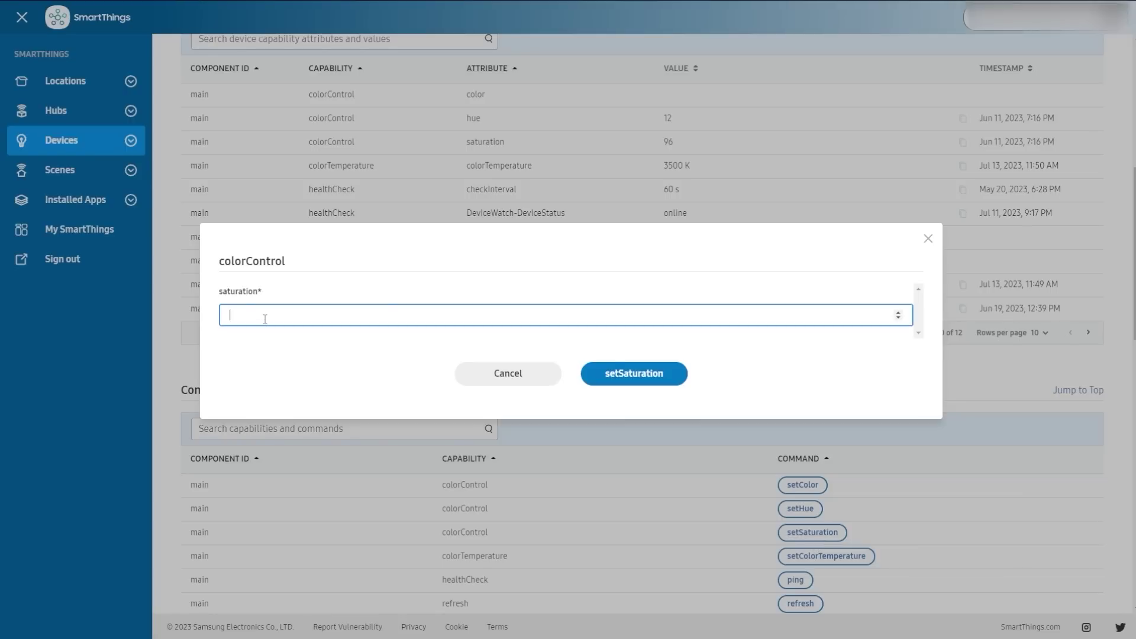
type("1000")
left_click(657, 378)
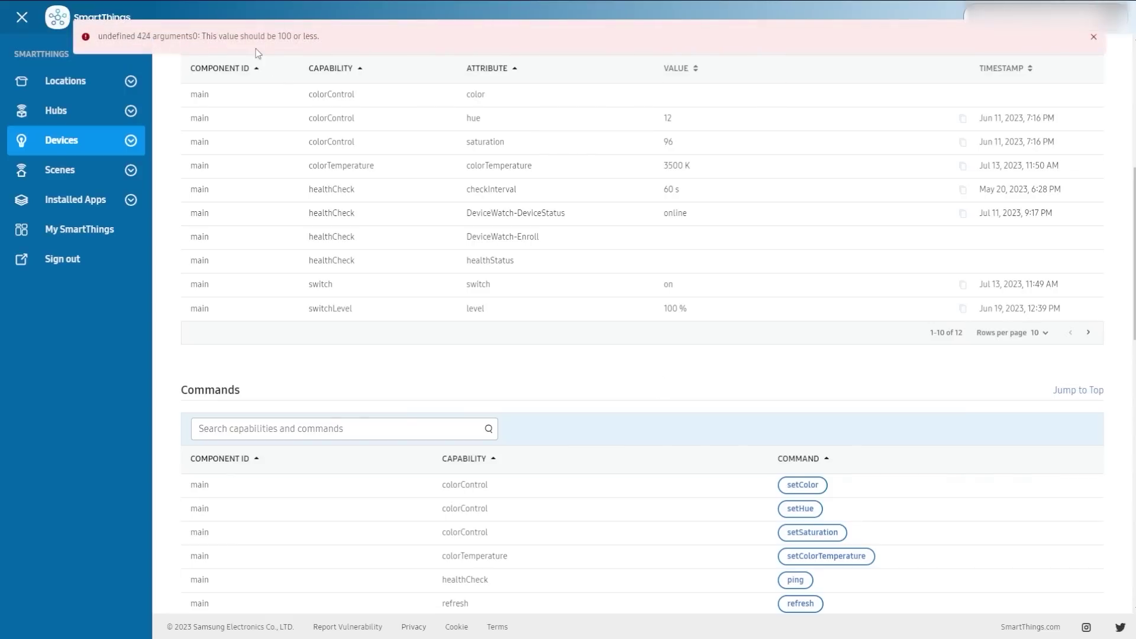
Step: Read the error message about the allowed saturation range and recheck the saturation attribute's value
left_click_drag(204, 36, 335, 42)
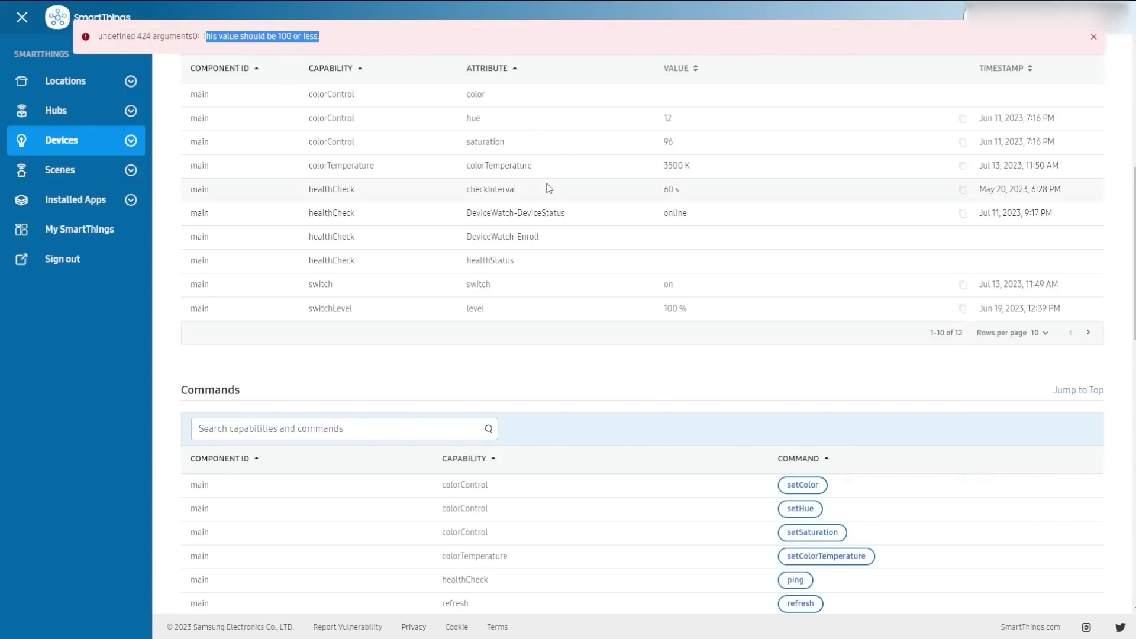
left_click(740, 347)
scroll(793, 465, "down", 1)
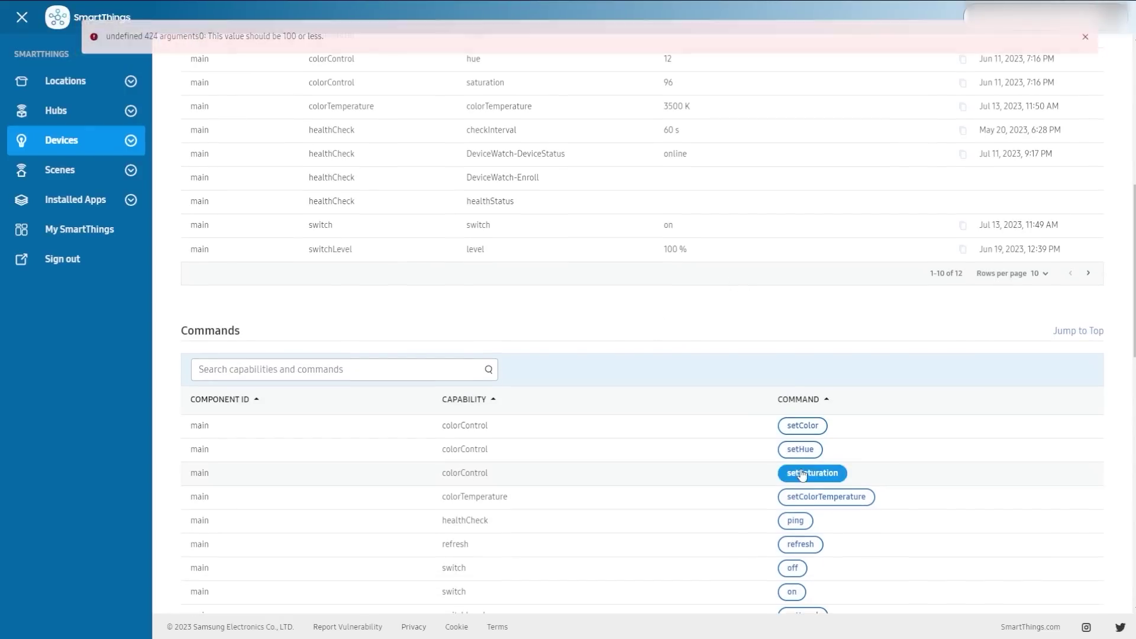
left_click_drag(663, 83, 676, 84)
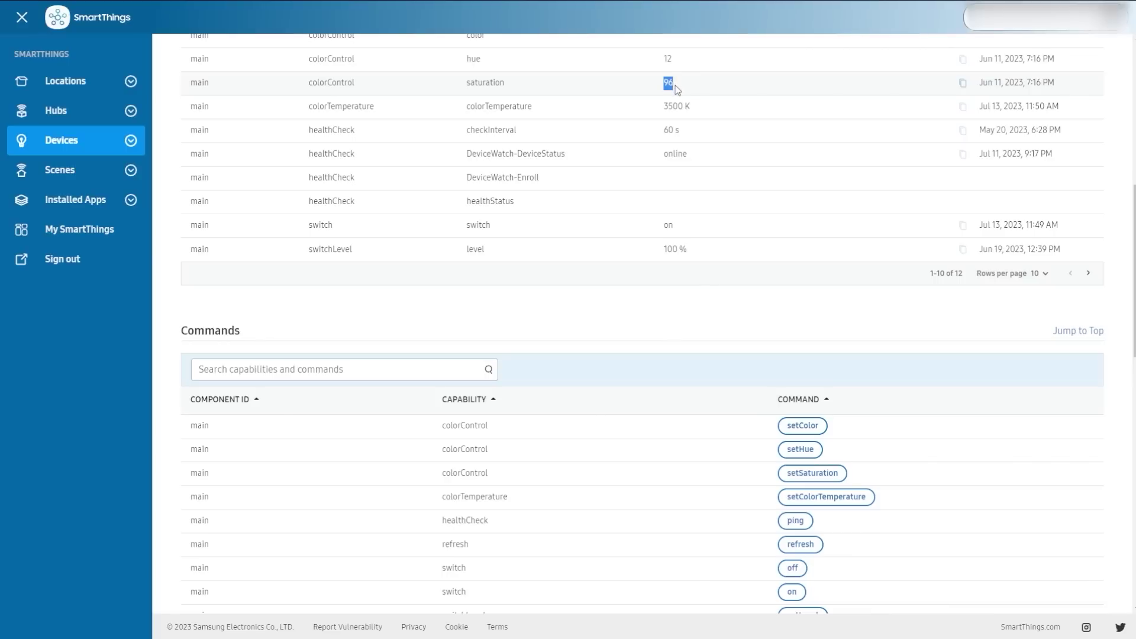
left_click(675, 84)
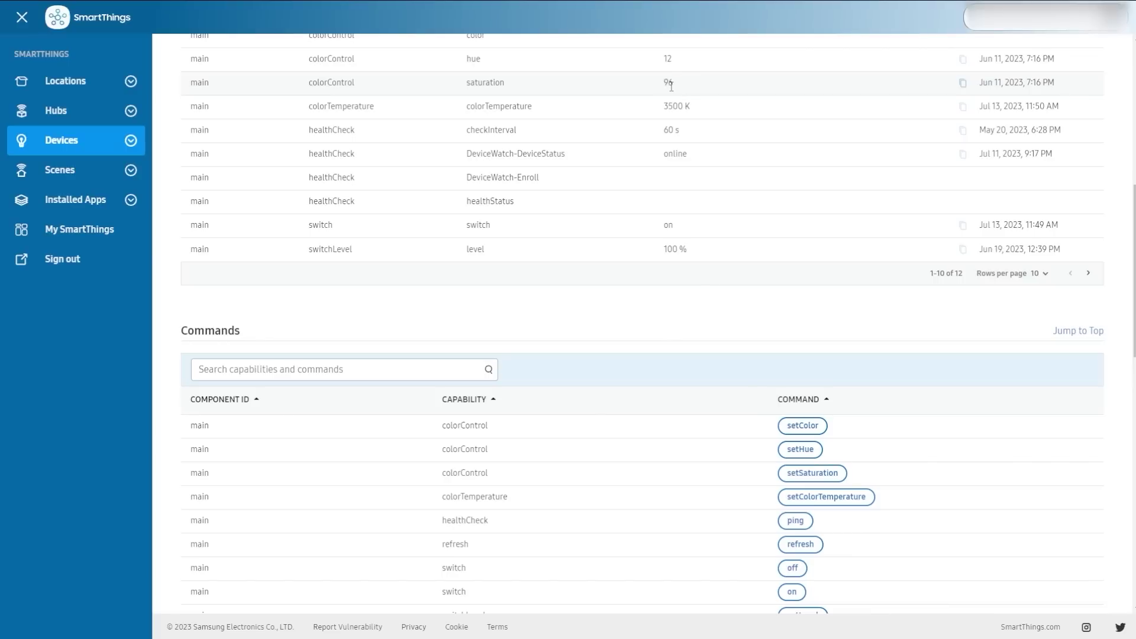
Step: View the parameter required by the setHue command, dismissing it without running the command
left_click(796, 450)
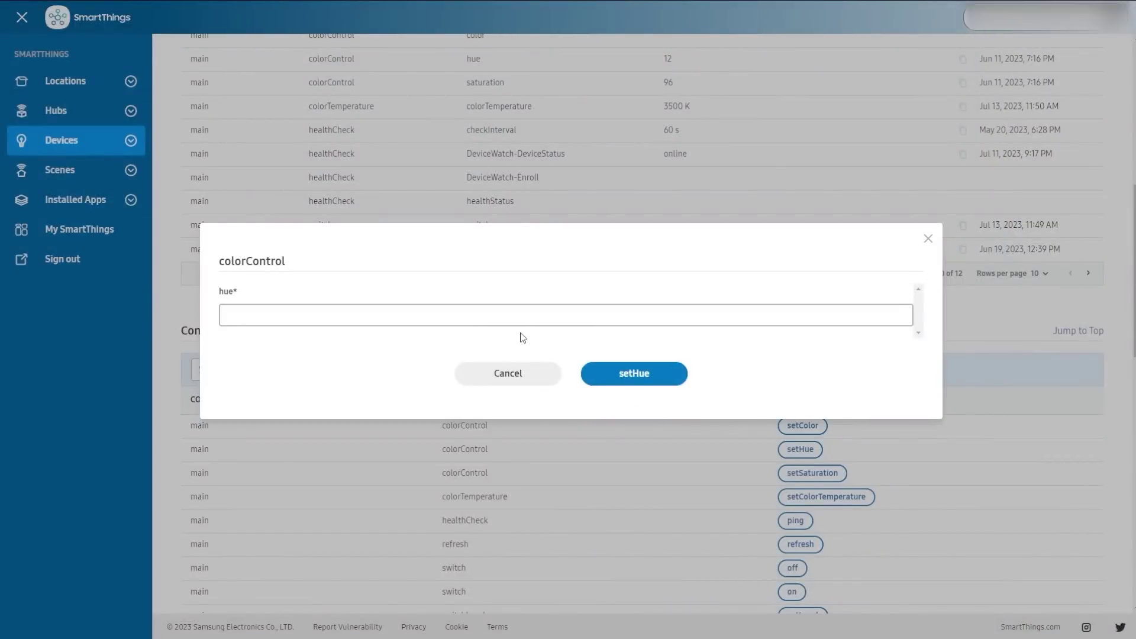
left_click(309, 312)
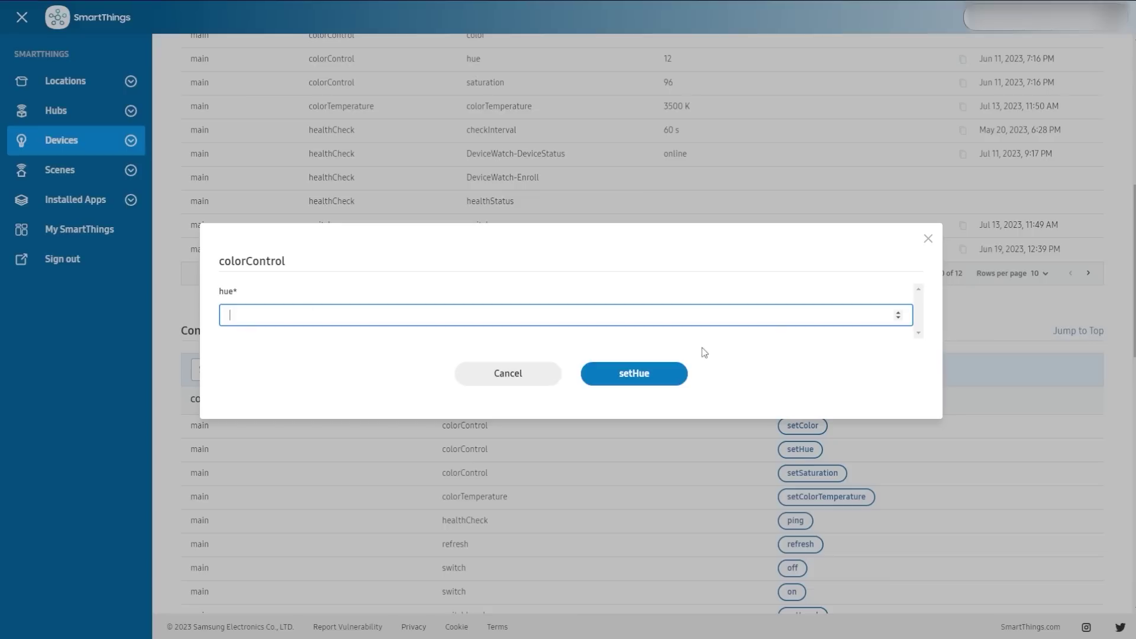
left_click(509, 375)
scroll(673, 343, "up", 1)
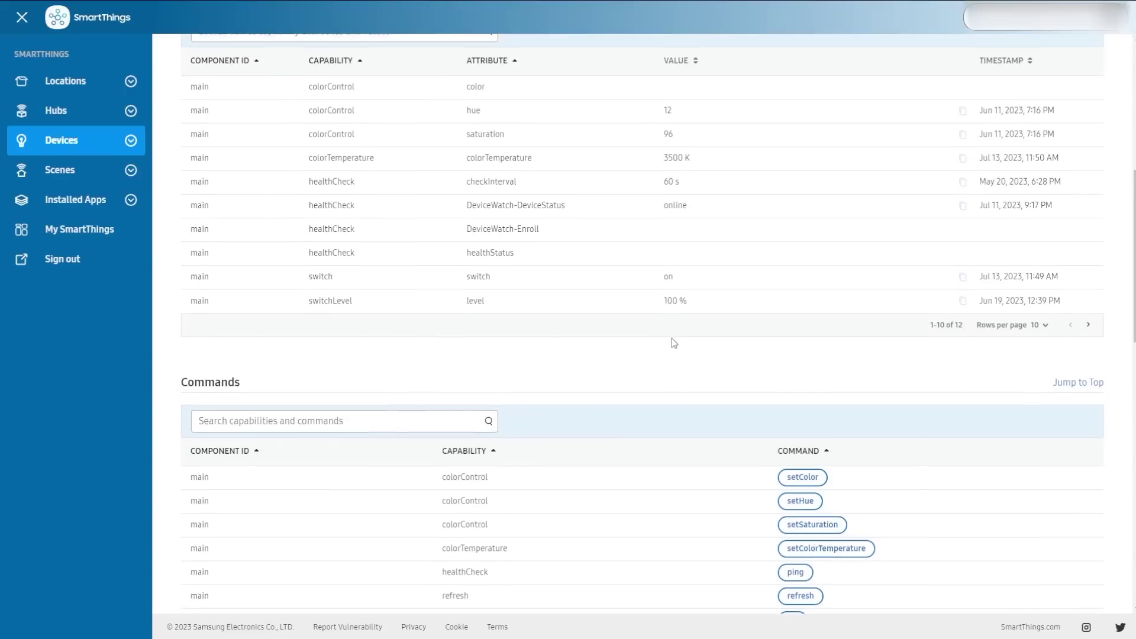
Step: Inspect the state and timeZoneId parameters of the setCircadian command without running it
scroll(672, 342, "down", 4)
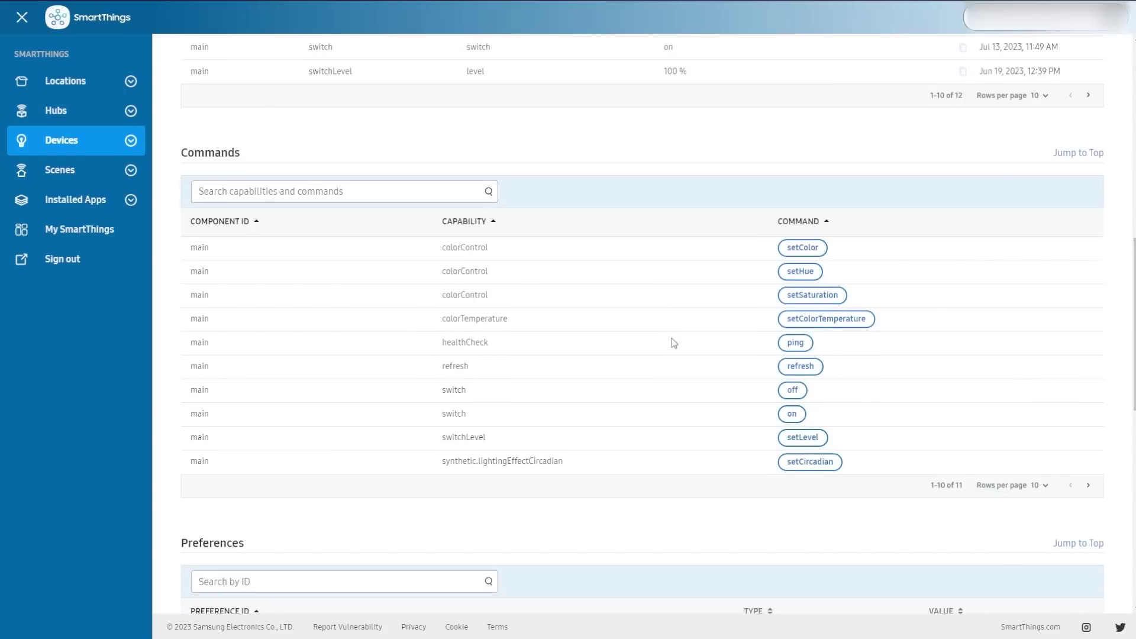
left_click(803, 465)
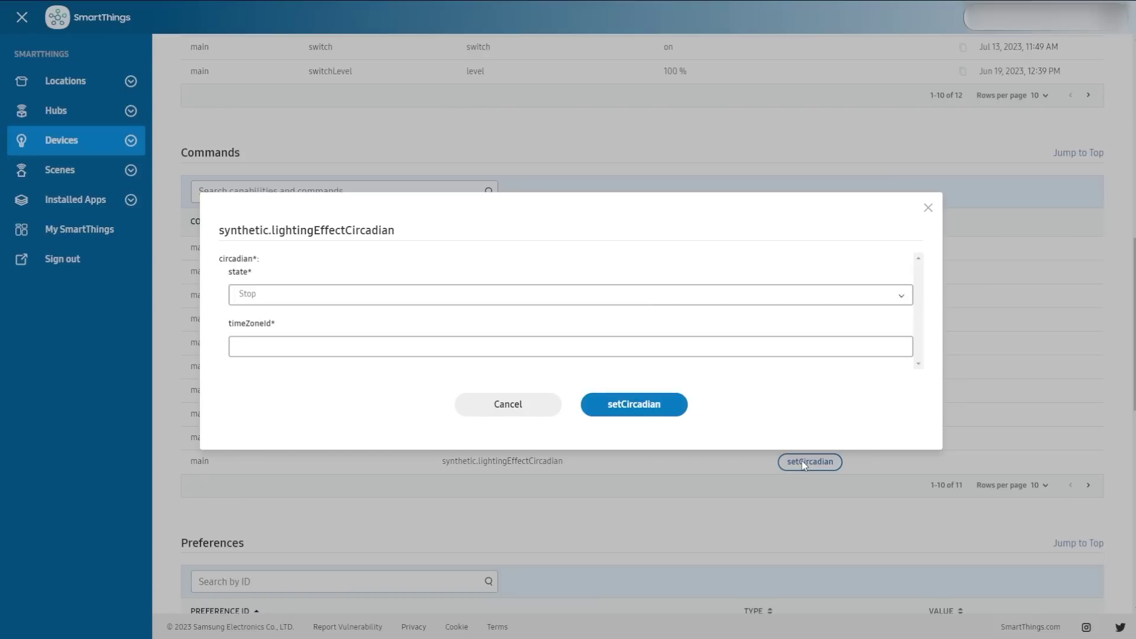
left_click(263, 295)
left_click(264, 296)
left_click(262, 343)
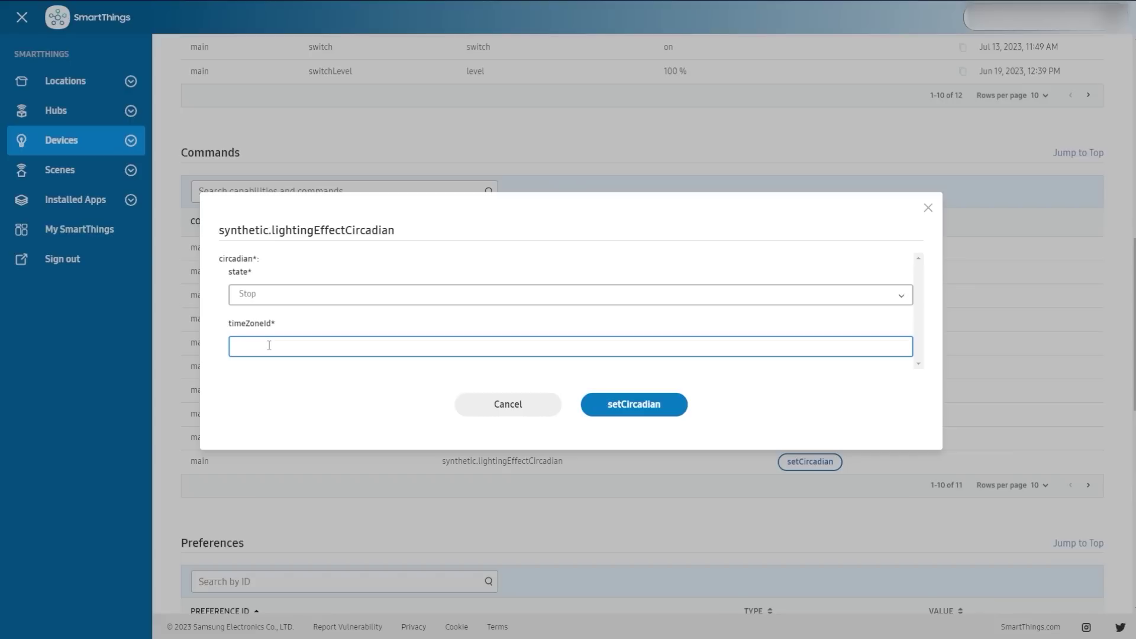
left_click(485, 403)
Step: Show 30 rows per page in the Commands list and view the setFade command's parameters without running it
scroll(1025, 323, "up", 5)
left_click(1042, 392)
left_click(1033, 438)
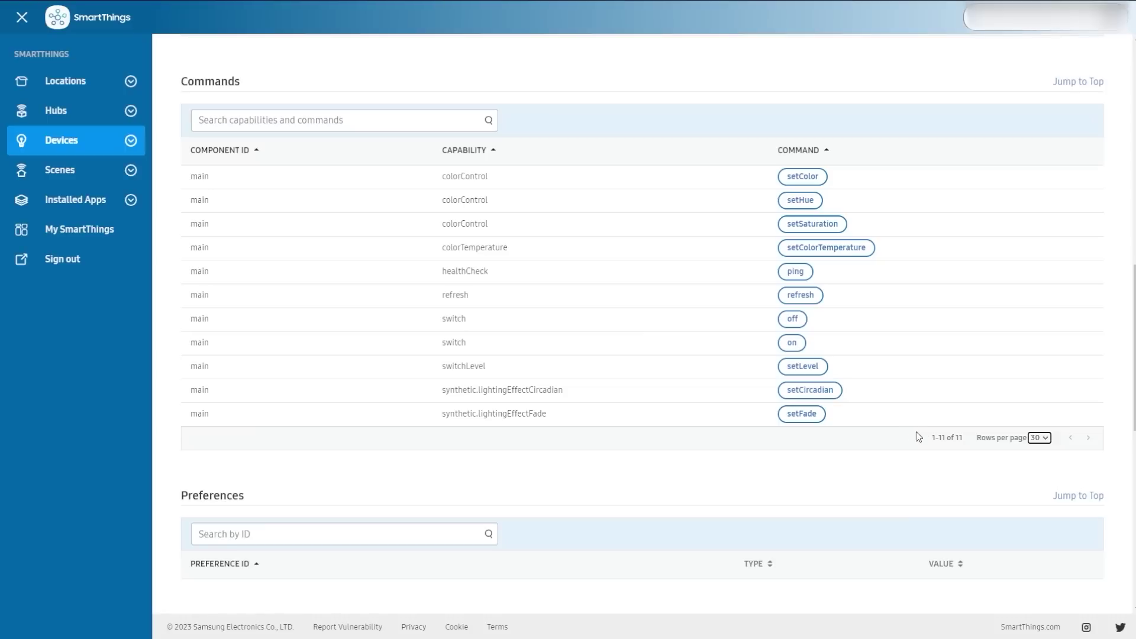
left_click(802, 415)
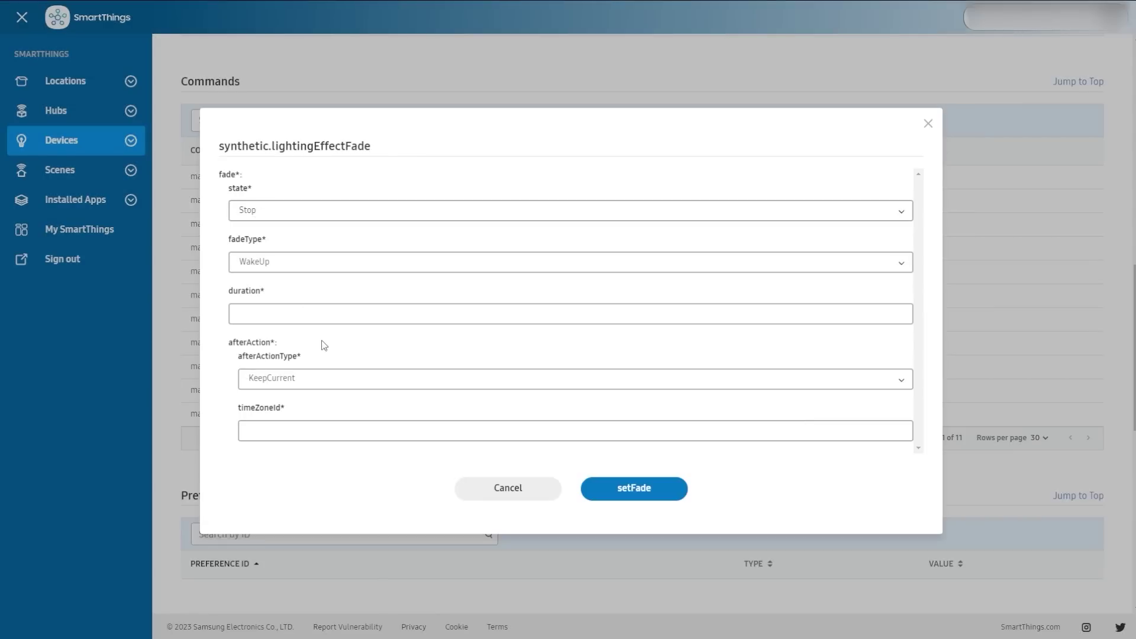
left_click(532, 490)
Step: Review the A19 bulb's Preferences section and its history of switch events
scroll(506, 467, "down", 3)
left_click(252, 296)
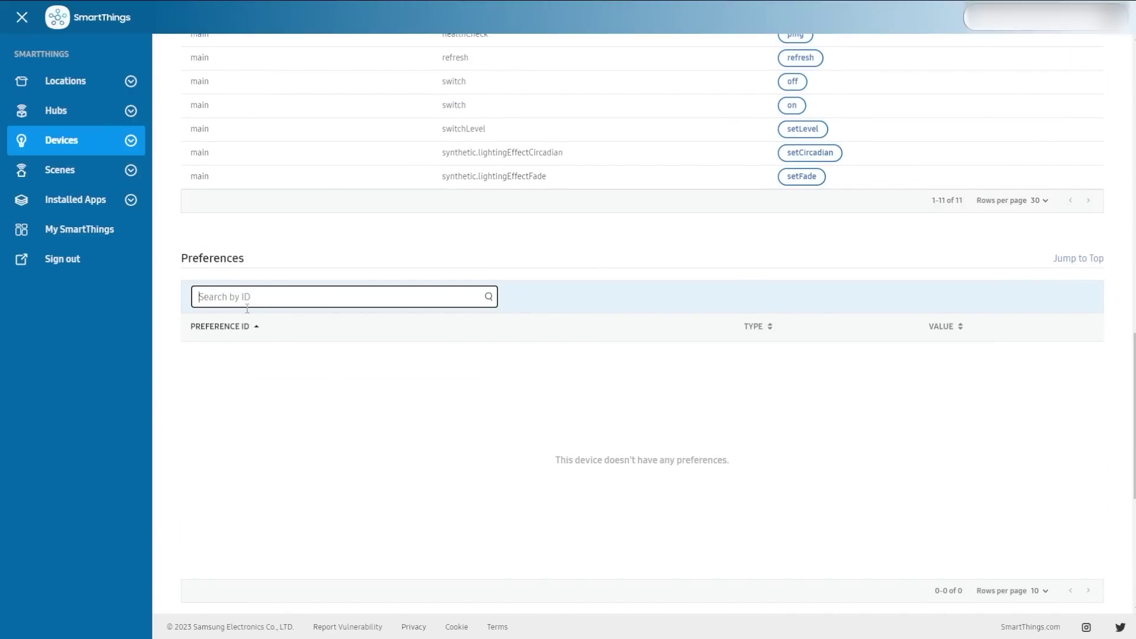
scroll(246, 311, "down", 4)
scroll(441, 231, "down", 2)
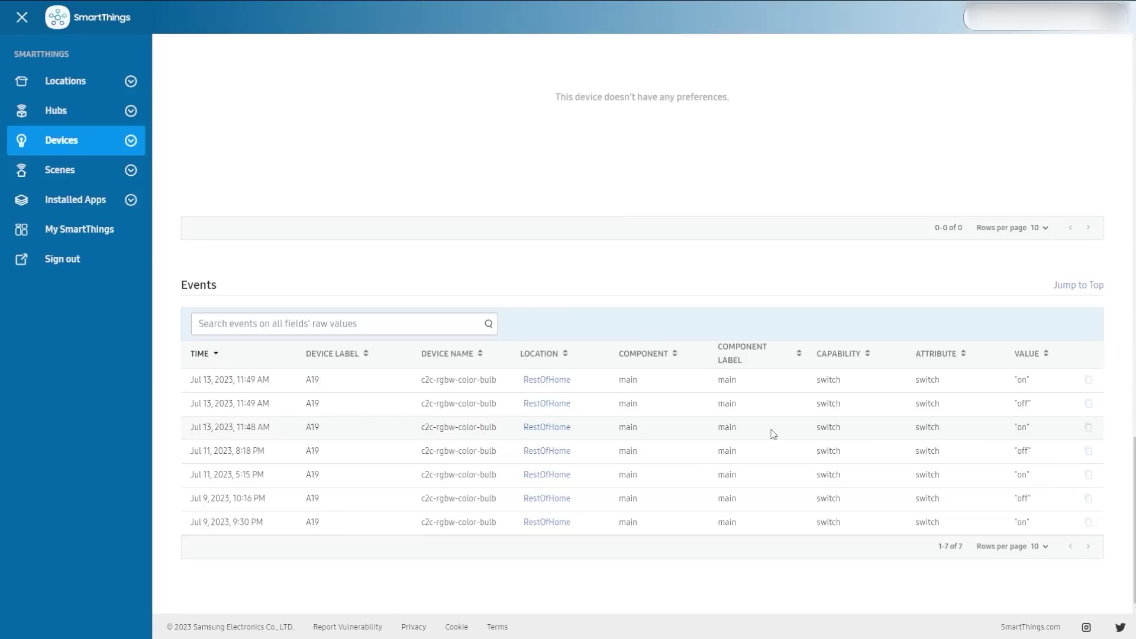
Step: Open the Aeotec AerQ device and view the drivers available for it without changing the selection
left_click(319, 323)
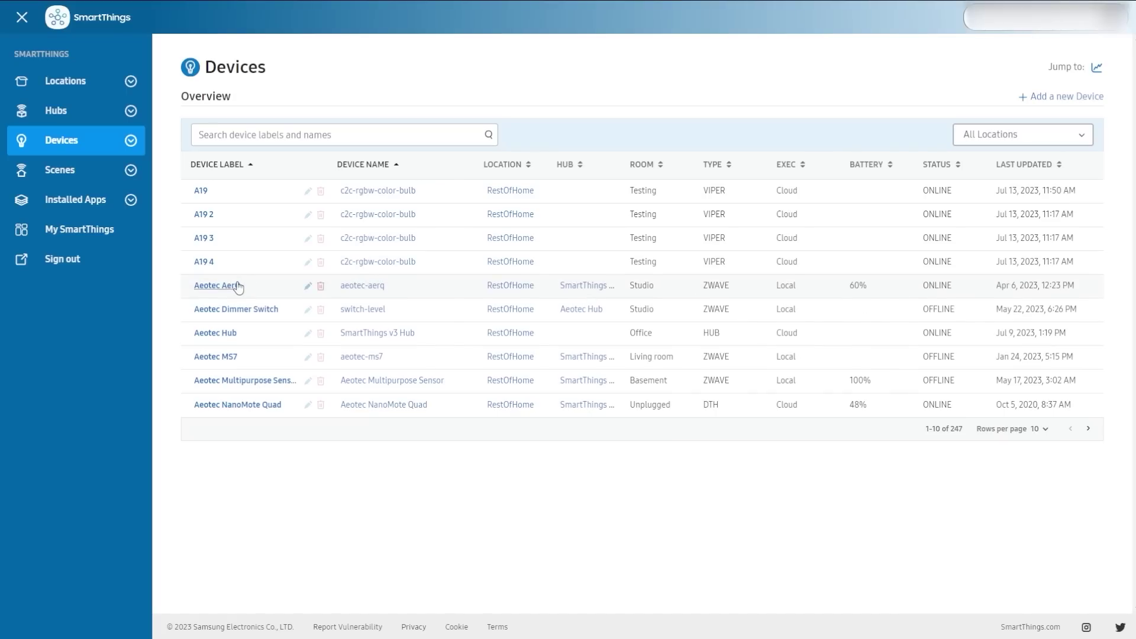
left_click(236, 286)
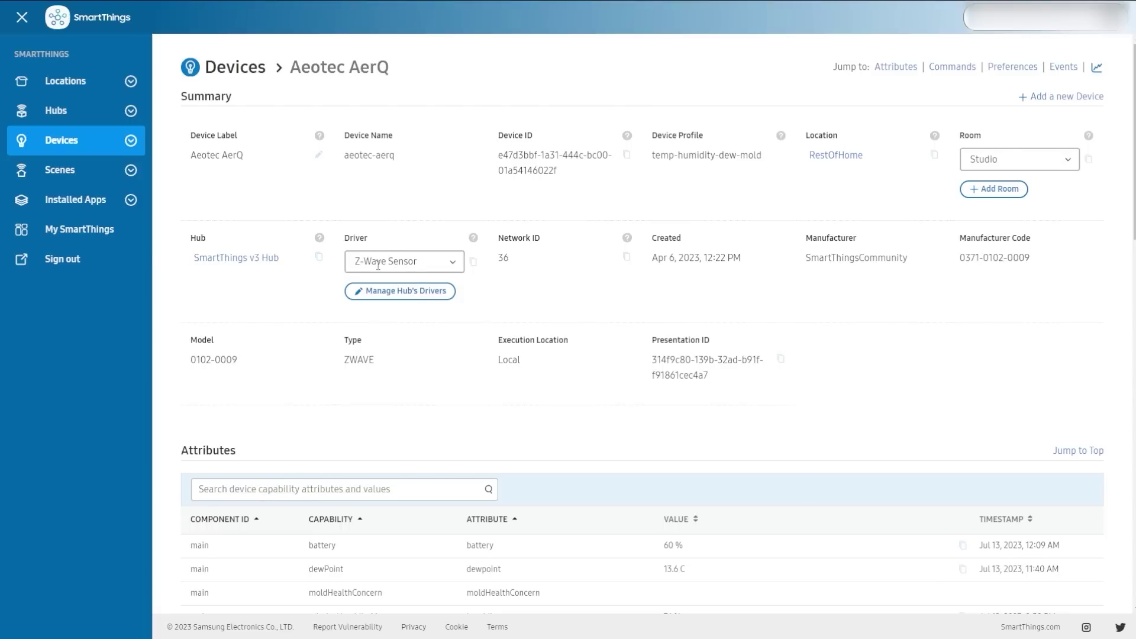
left_click(454, 264)
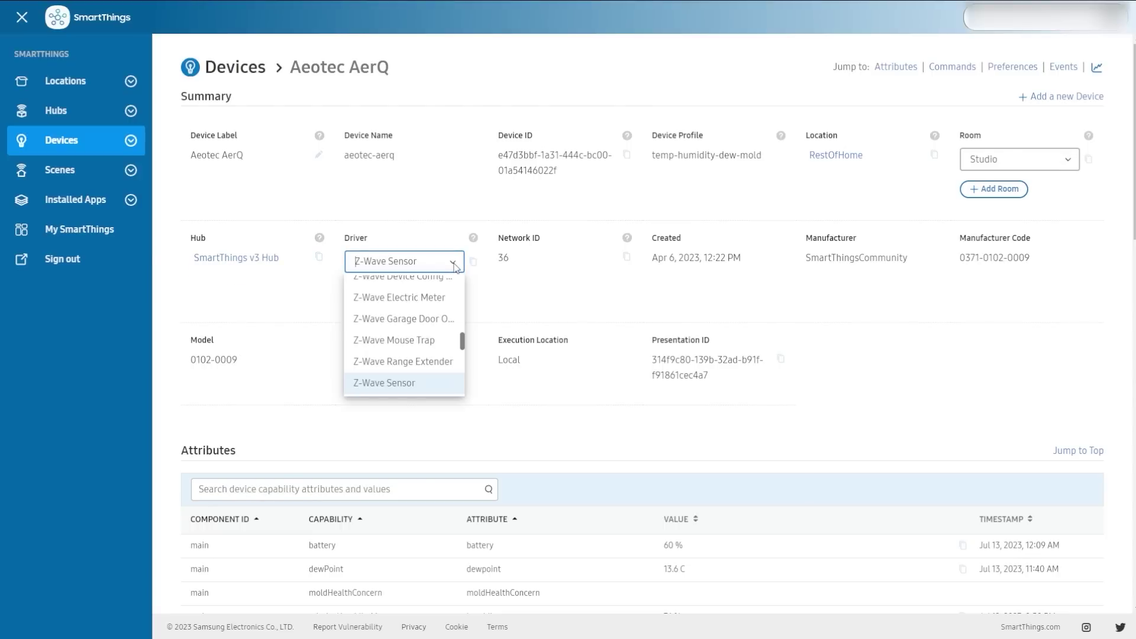
left_click(454, 265)
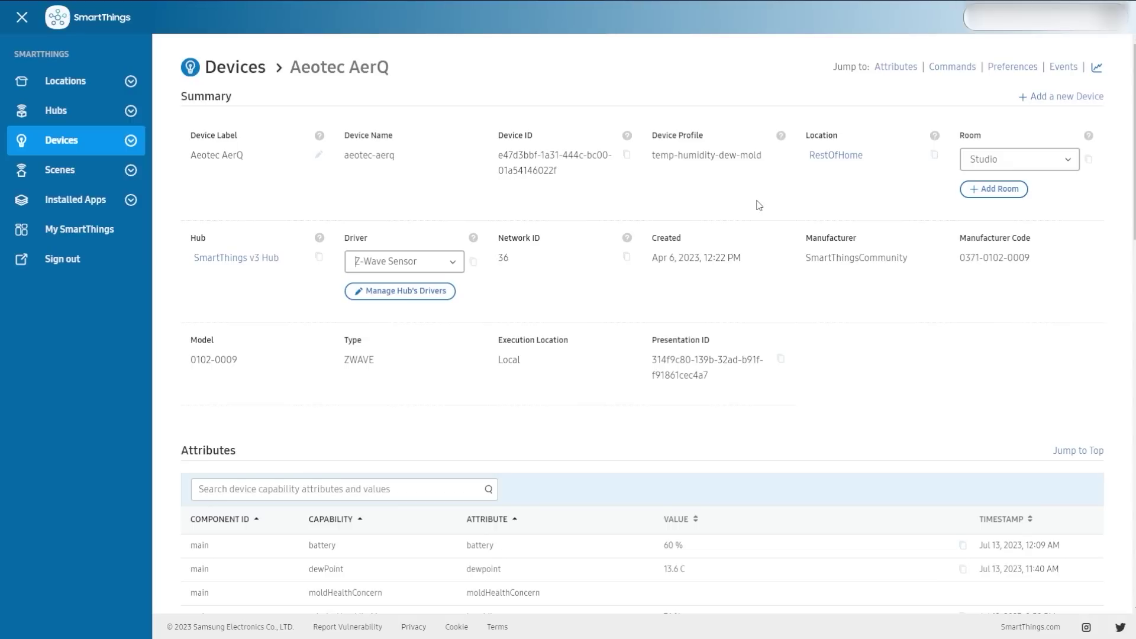
Step: Review the Aeotec AerQ's attributes and run its refresh command
scroll(759, 205, "down", 5)
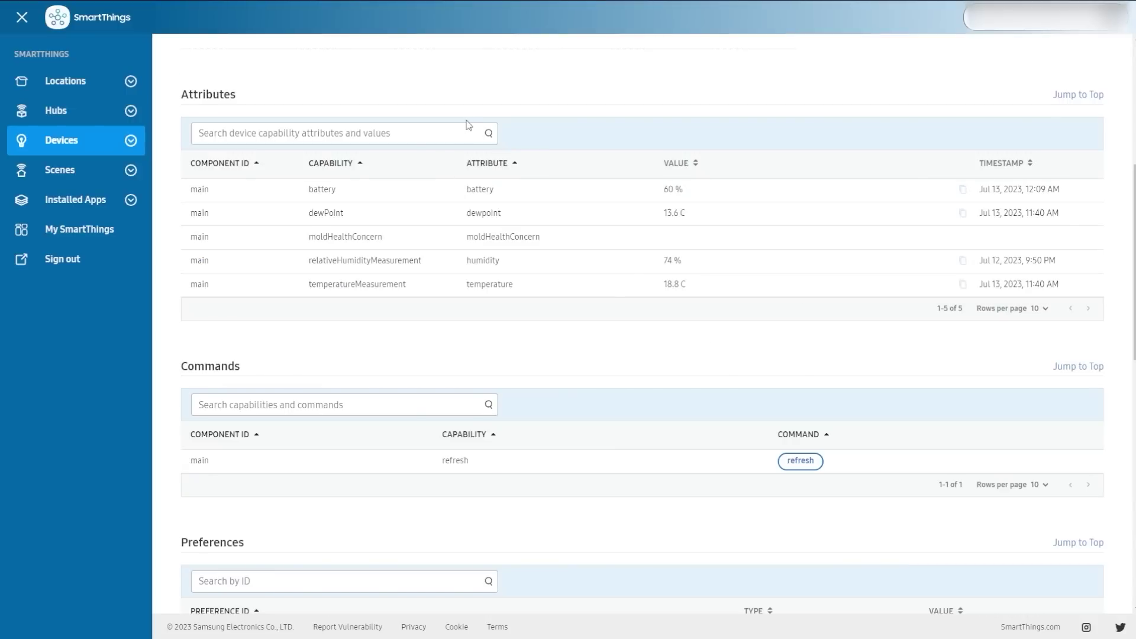
scroll(636, 402, "down", 3)
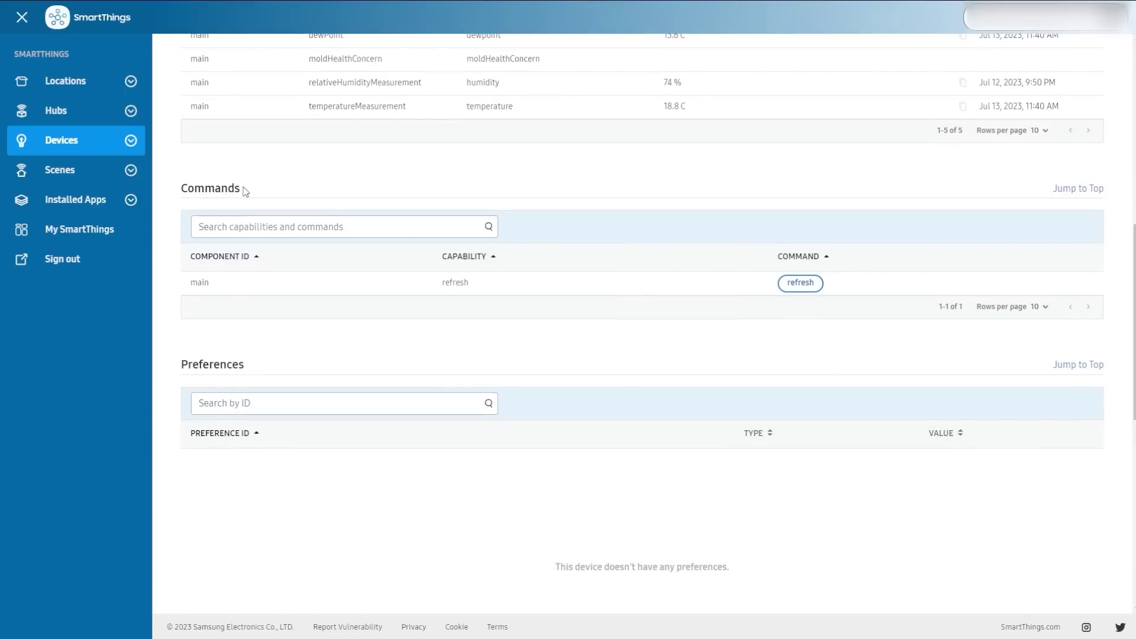
left_click(814, 288)
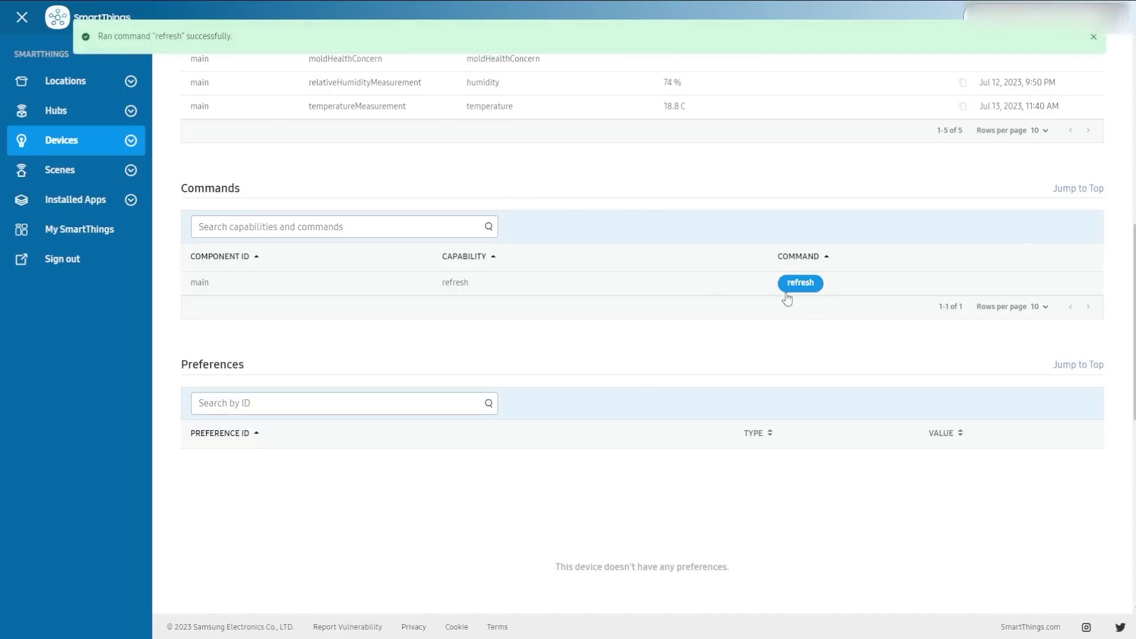
left_click(318, 404)
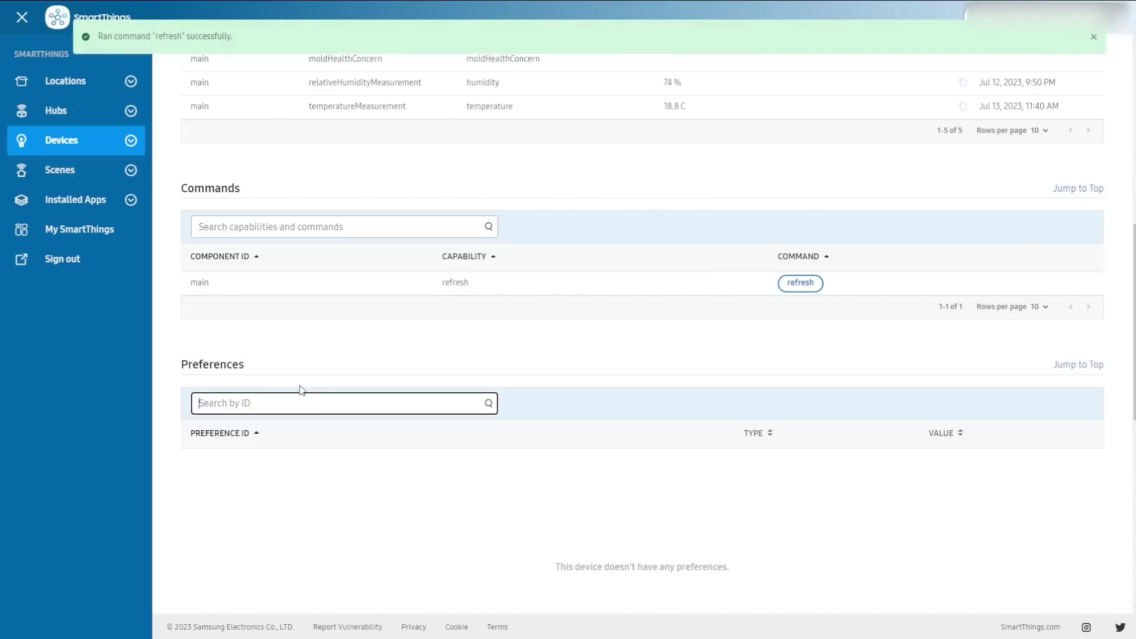
scroll(302, 390, "up", 3)
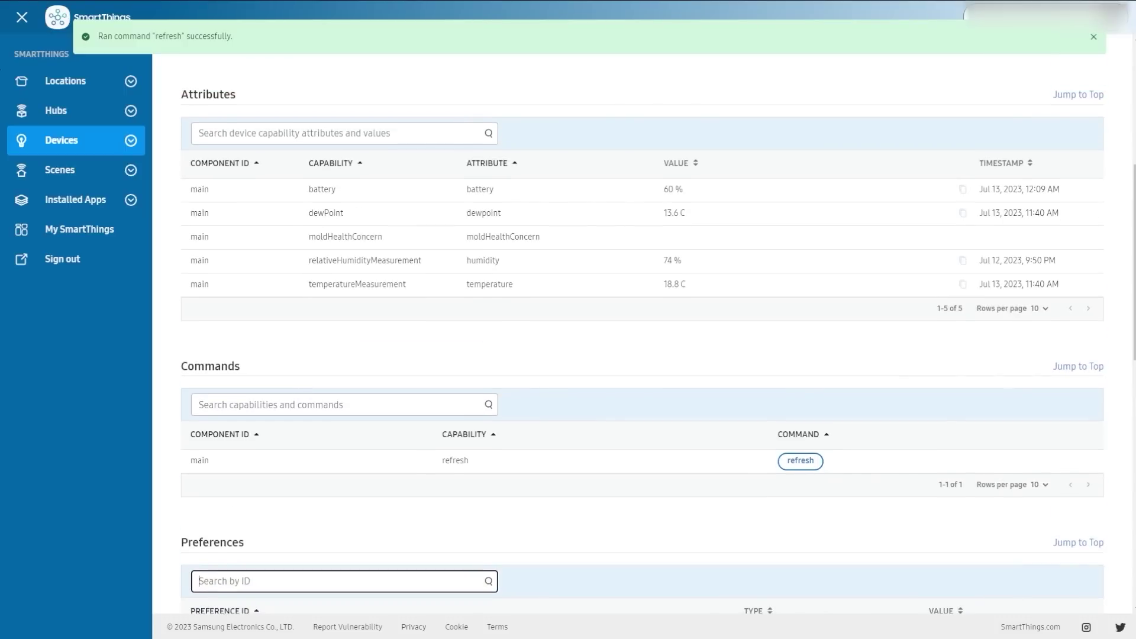
Step: Open the Zigbee motion sensor in Bedroom 1 and examine its battery and firmware version attributes
left_click(65, 142)
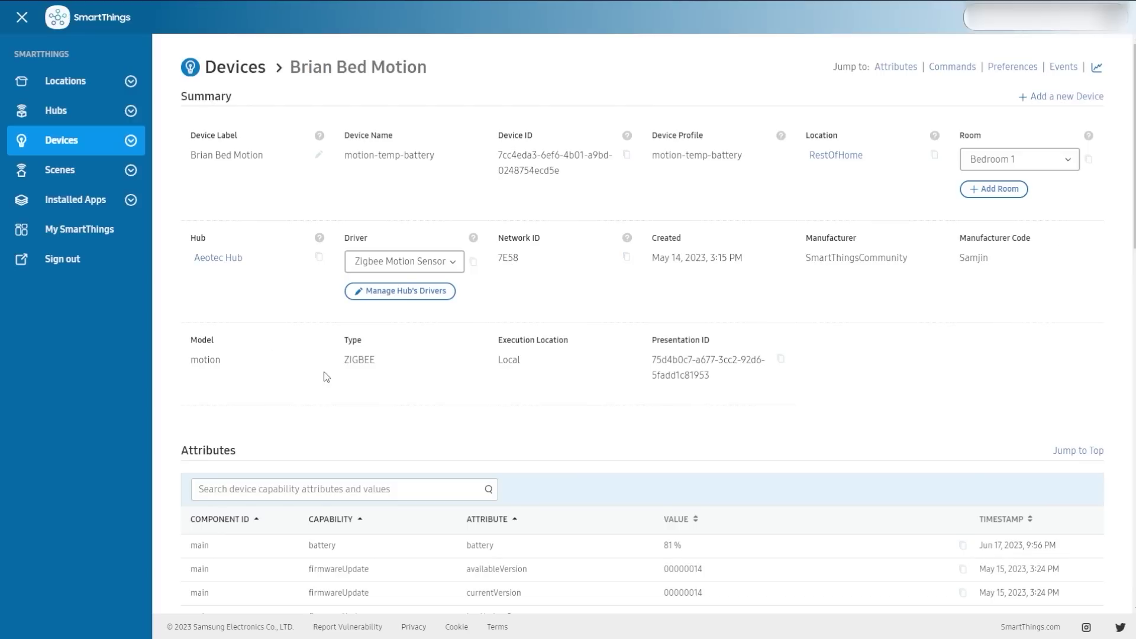
scroll(329, 379, "down", 5)
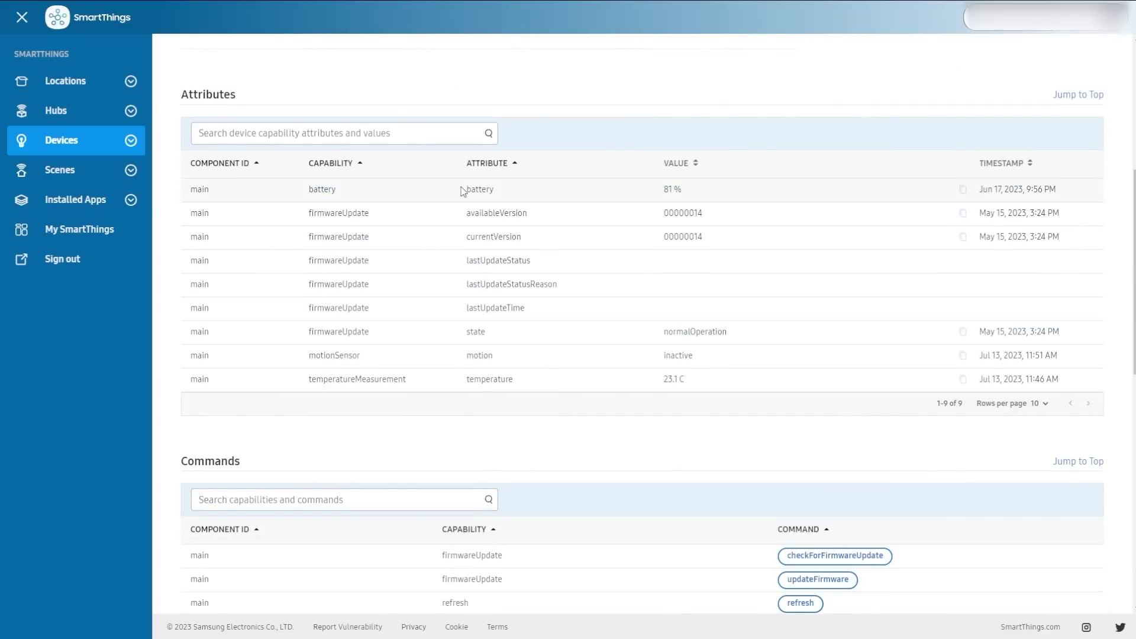
left_click_drag(663, 189, 682, 190)
left_click(680, 190)
double_click(668, 213)
left_click(672, 237)
Step: Run the checkForFirmwareUpdate command on the motion sensor and compare its available and current firmware versions
scroll(759, 351, "down", 5)
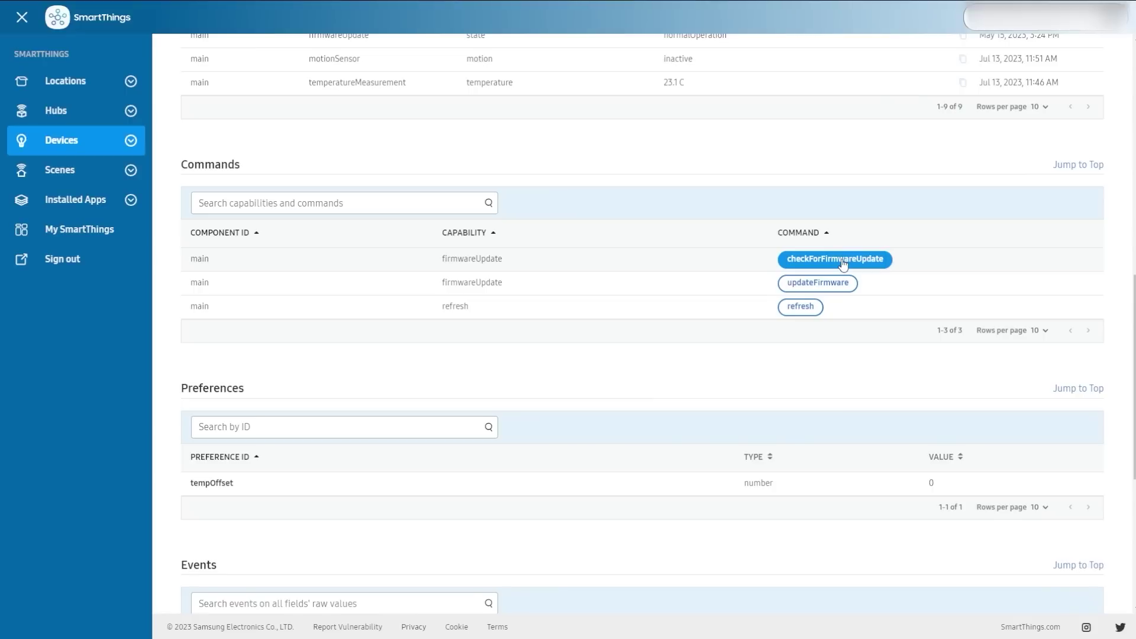
left_click(843, 263)
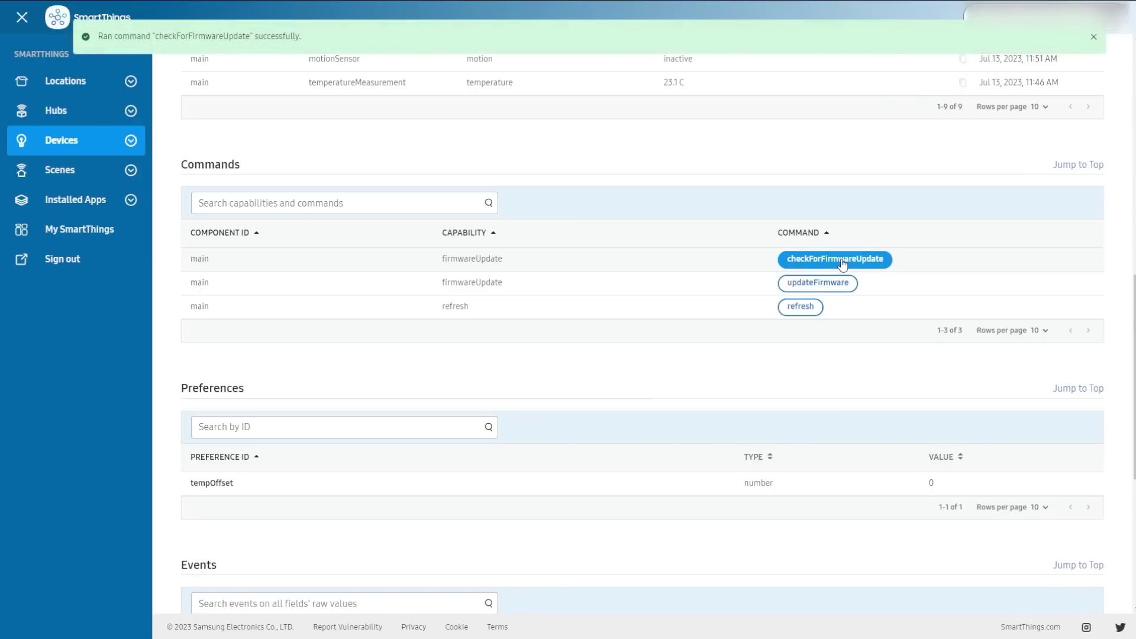
scroll(812, 260, "up", 3)
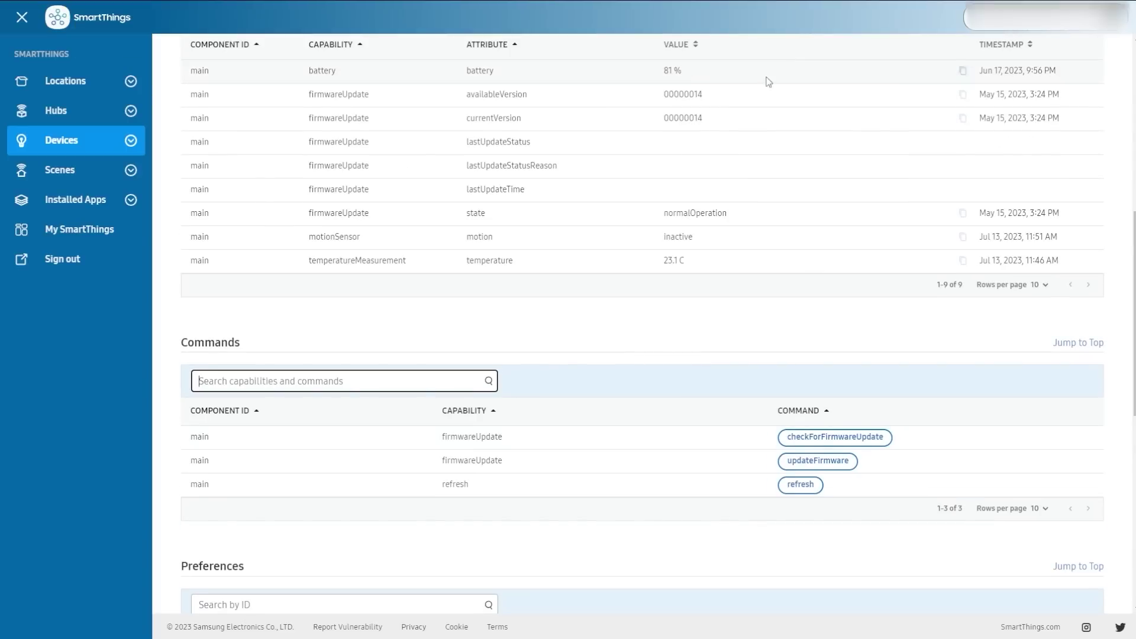
left_click_drag(654, 96, 749, 97)
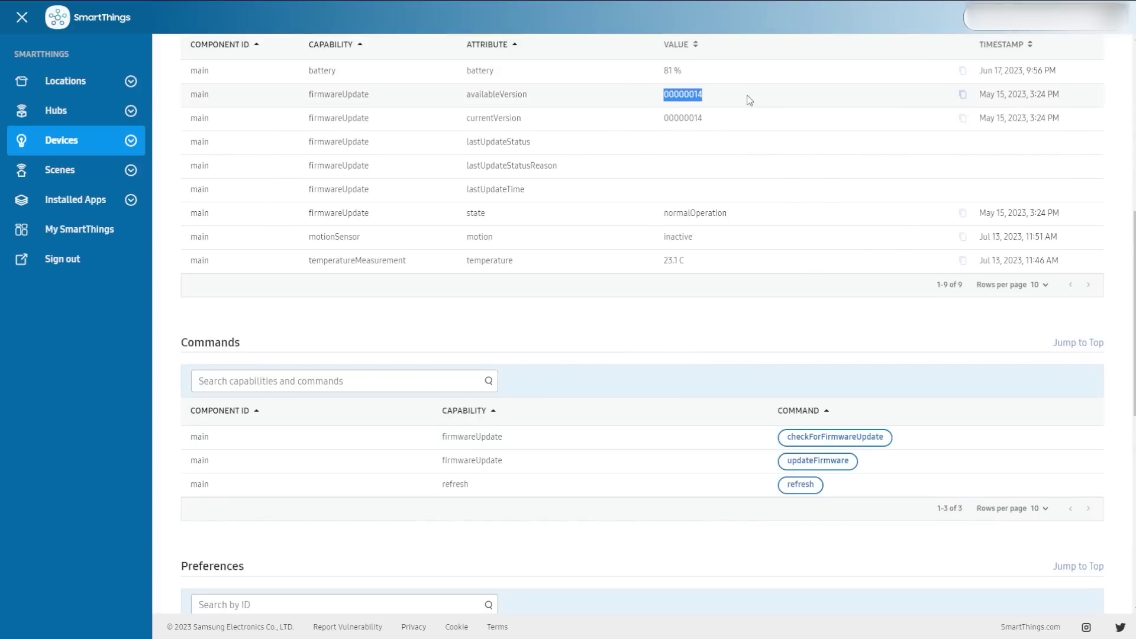
left_click(673, 118)
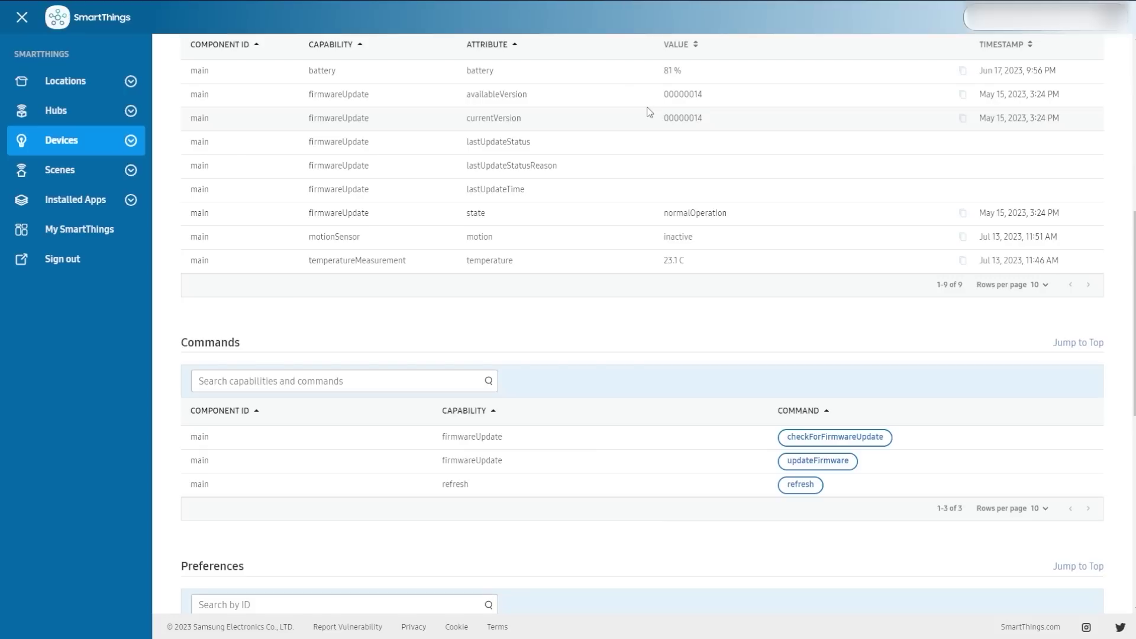
left_click_drag(658, 94, 721, 95)
left_click(720, 96)
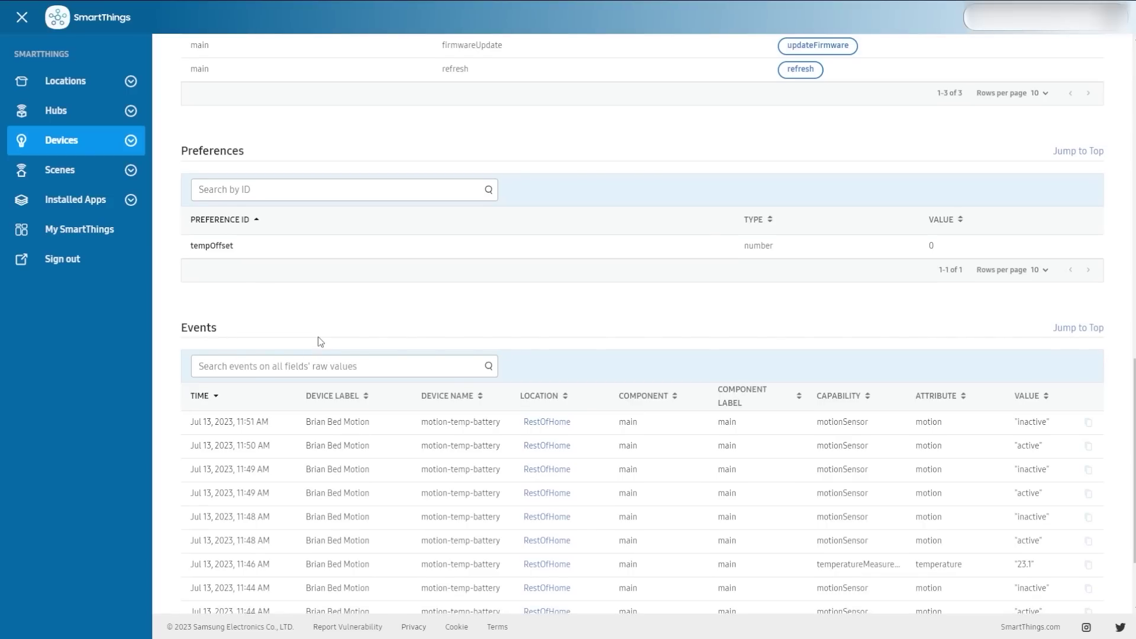
Step: Examine the motion sensor's tempOffset preference and its history of motion and temperature events
left_click_drag(190, 245, 338, 246)
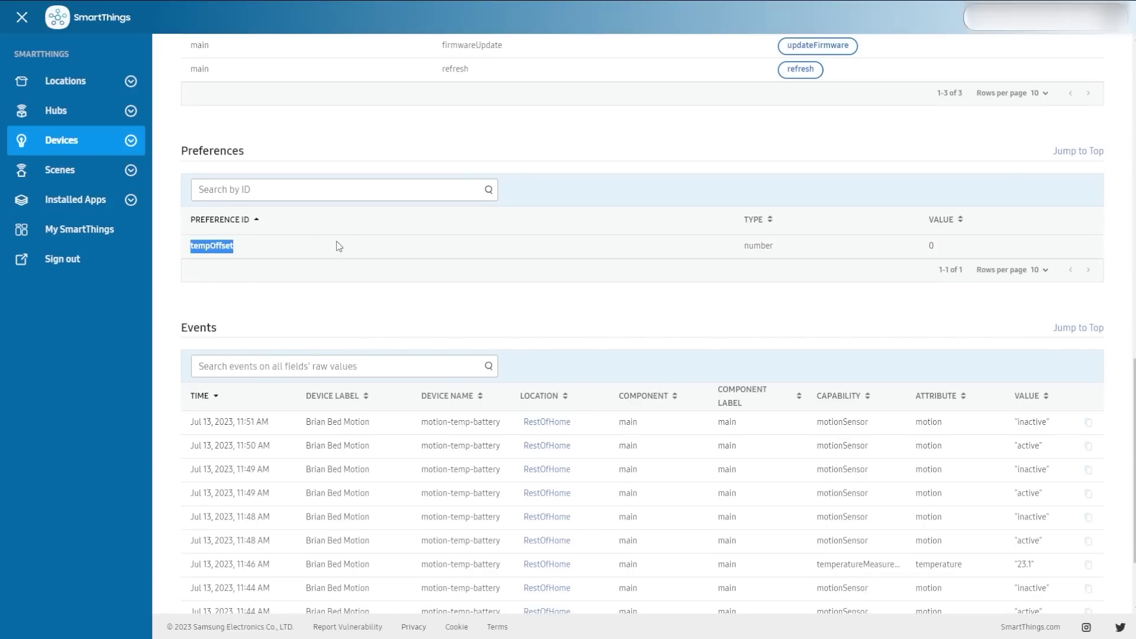
left_click(339, 246)
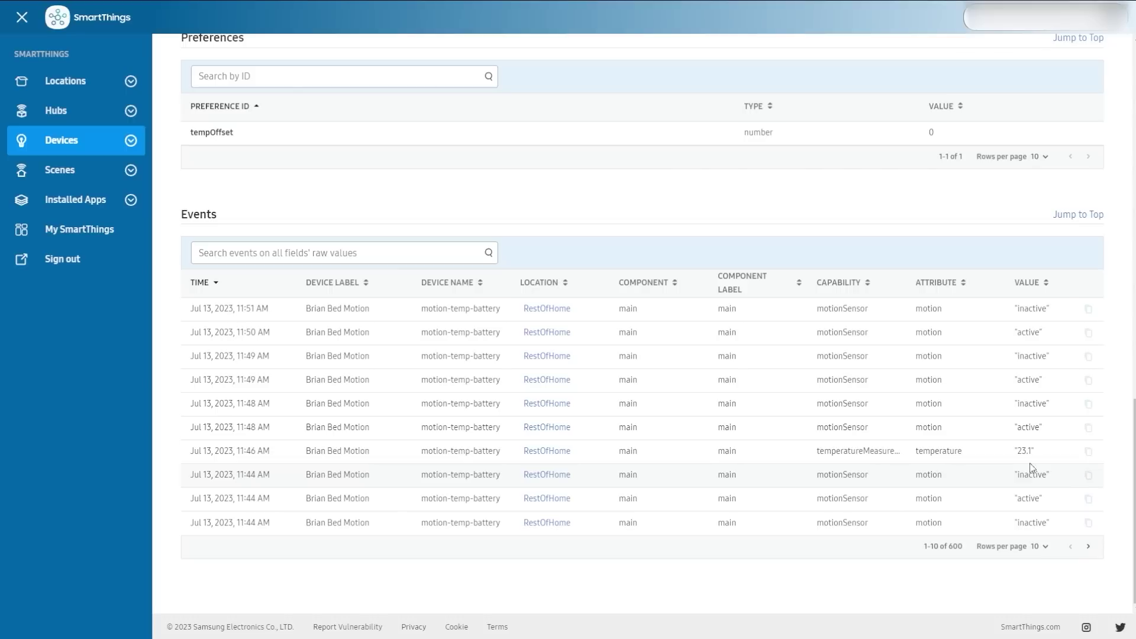
left_click(309, 258)
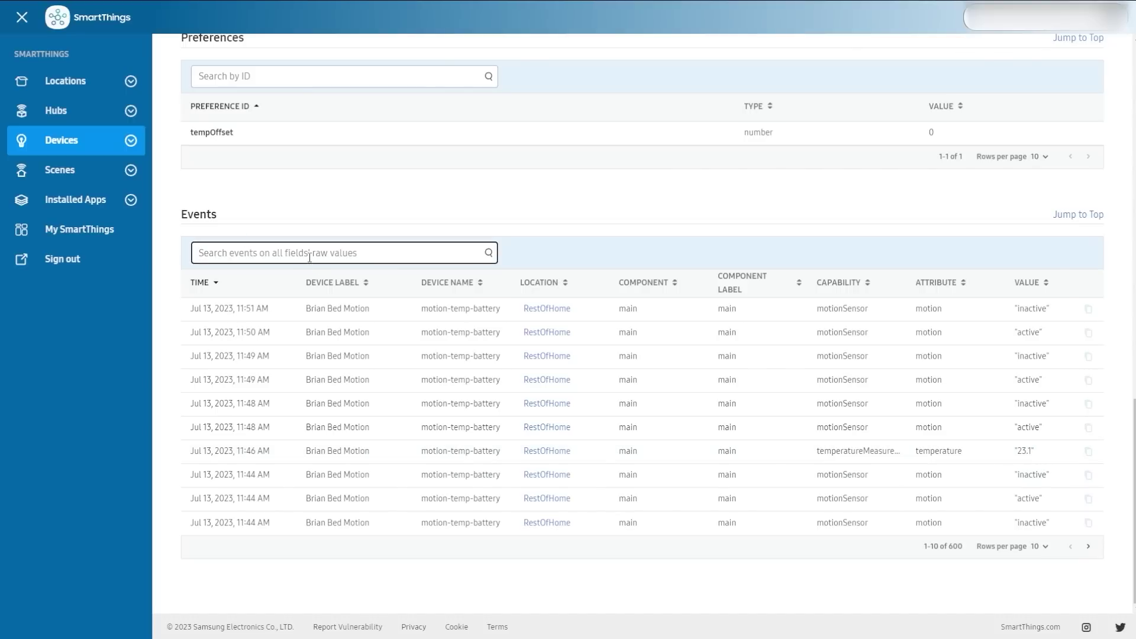
Step: Return to the full device list and go from there to the SmartThings Advanced Web App welcome page
left_click(64, 140)
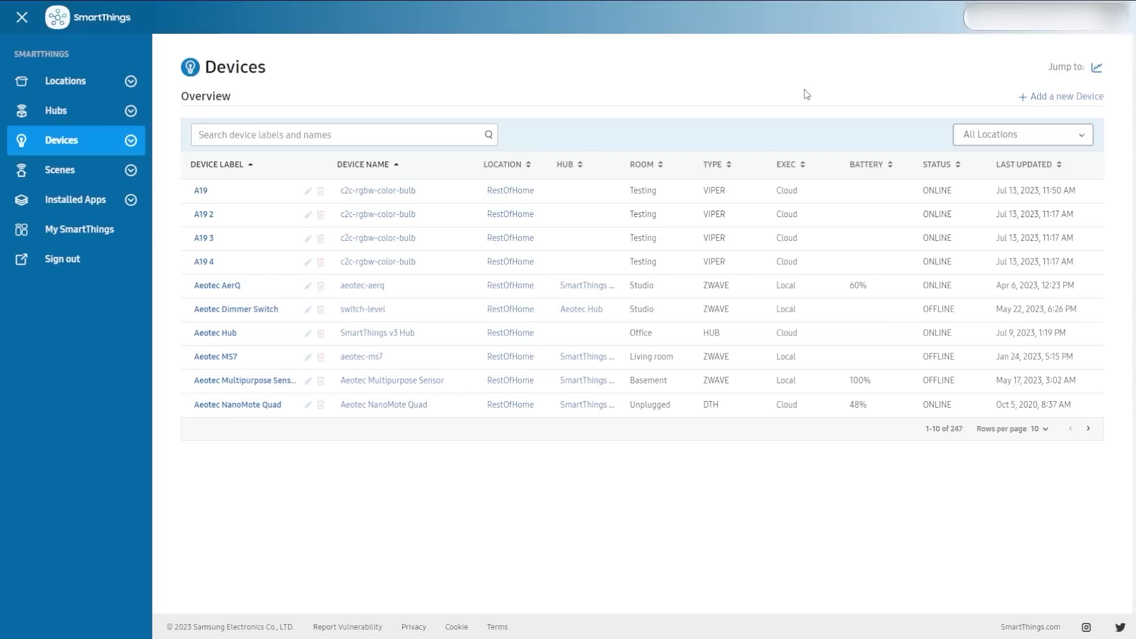
left_click(1100, 68)
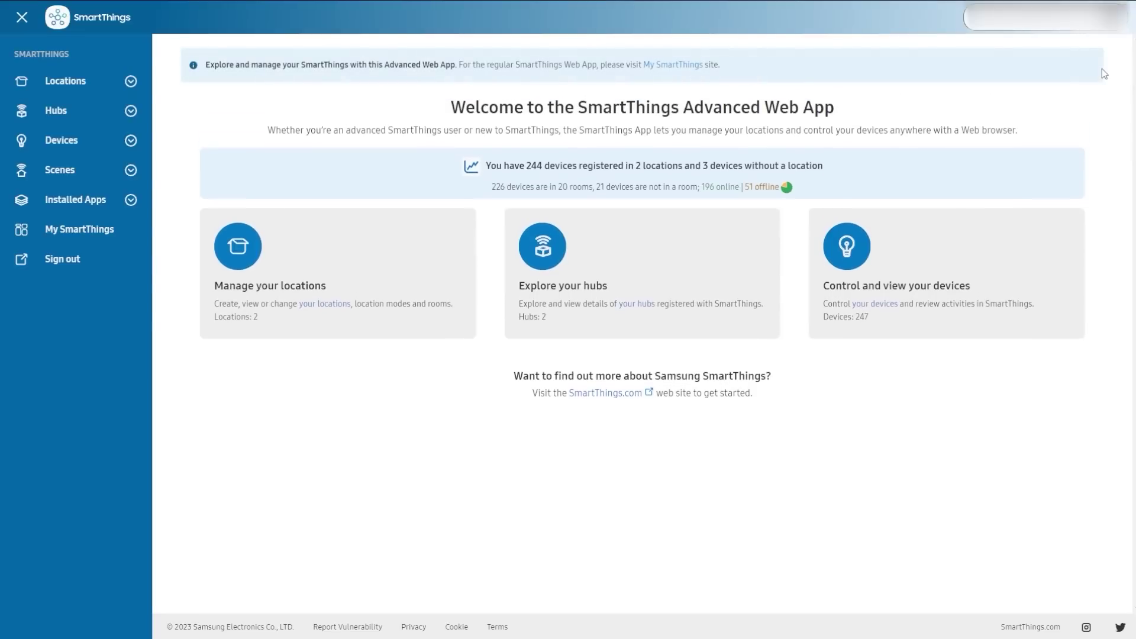
Step: Open the Scenes list and view the icon choices for All Fancy Hue Scene and All Lights Off without changing them
left_click(72, 170)
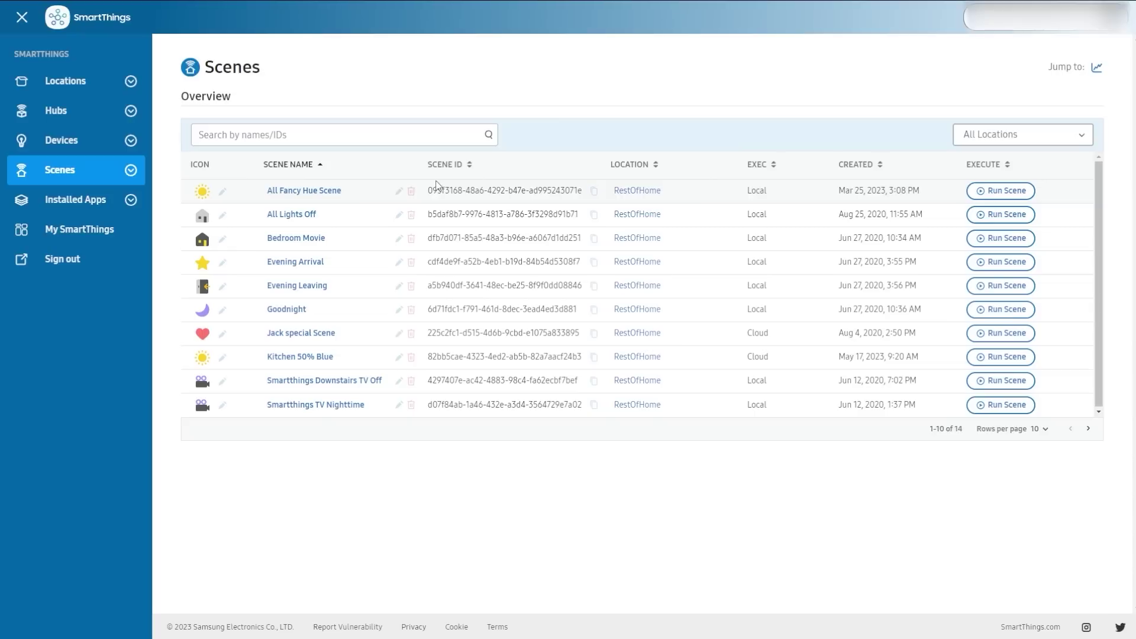
left_click(222, 192)
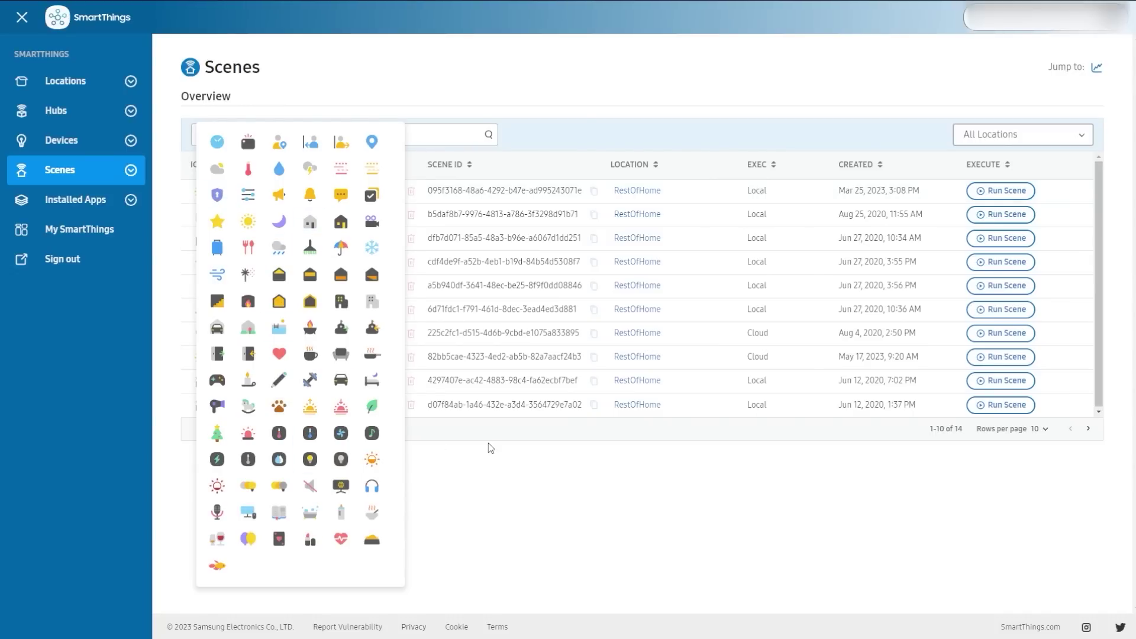
left_click(279, 407)
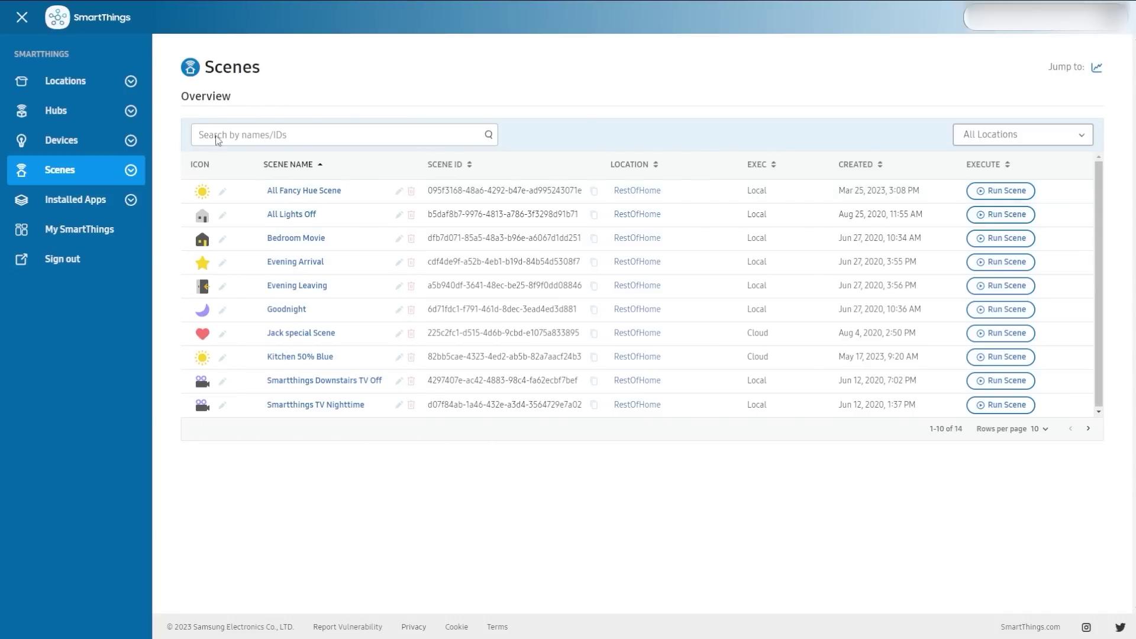
left_click(224, 216)
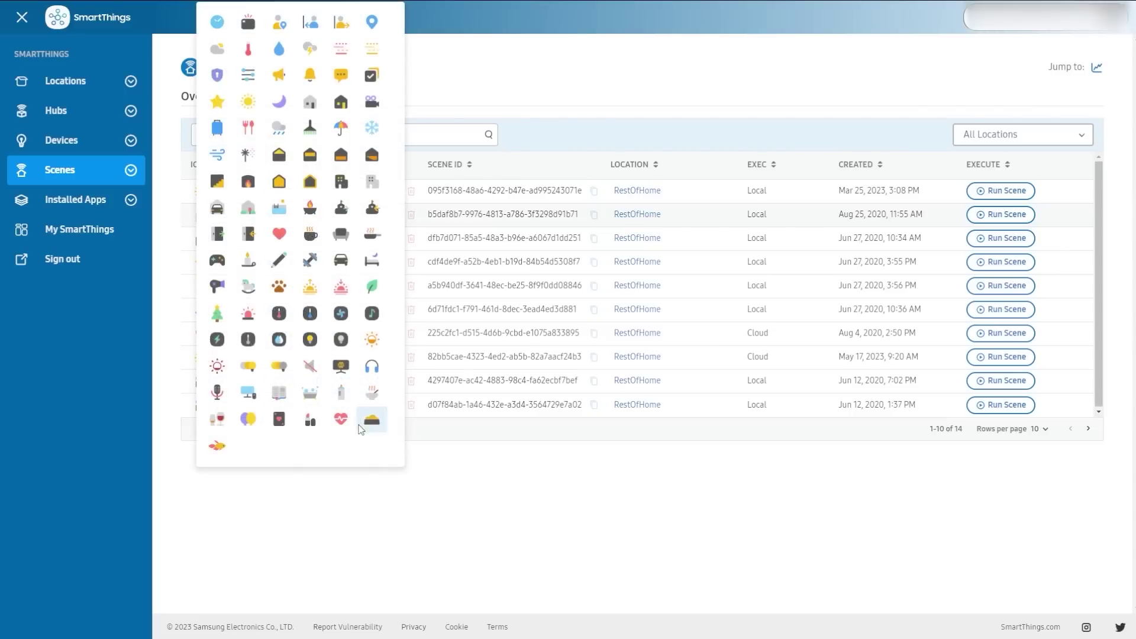
left_click(463, 503)
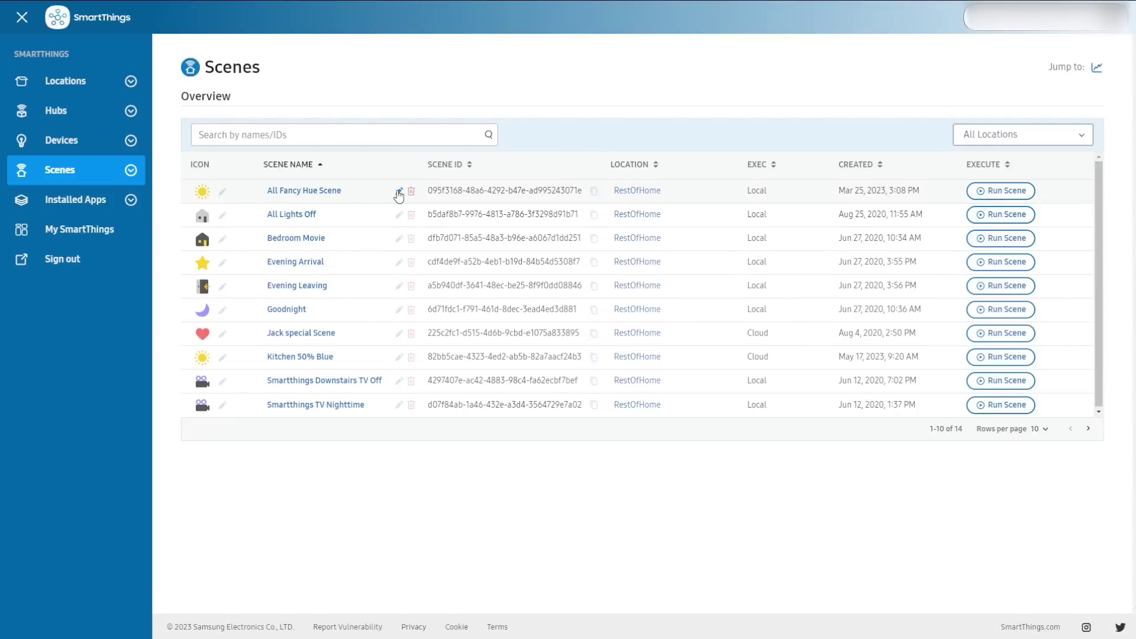
Step: Open All Fancy Hue Scene and read the notice about editing scene actions
left_click(319, 193)
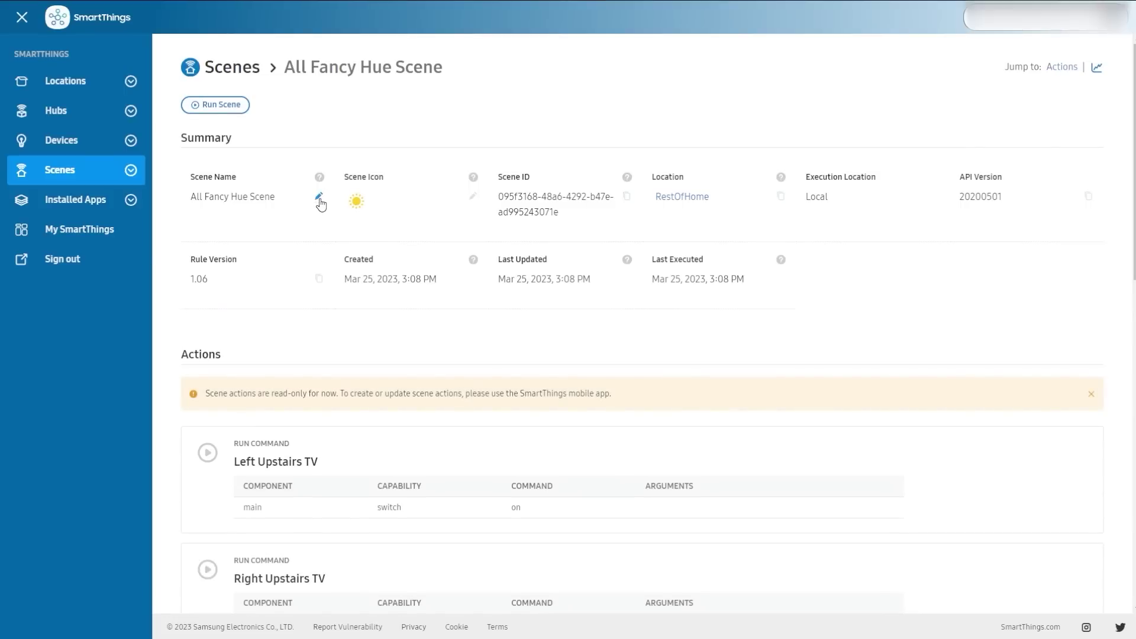
scroll(280, 233, "down", 4)
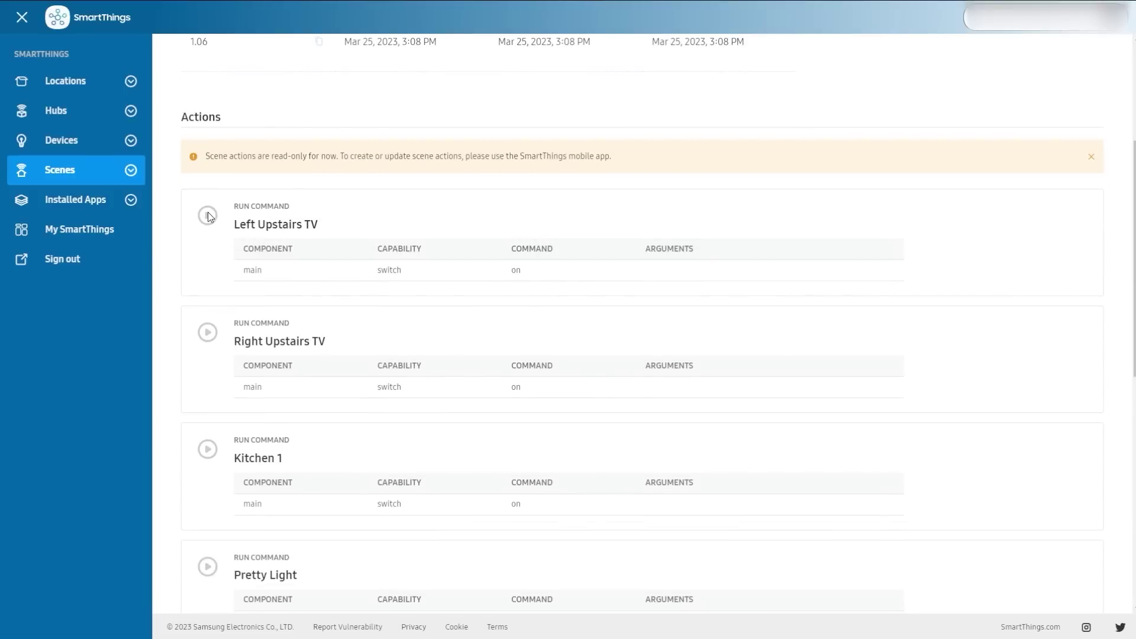
triple_click(208, 156)
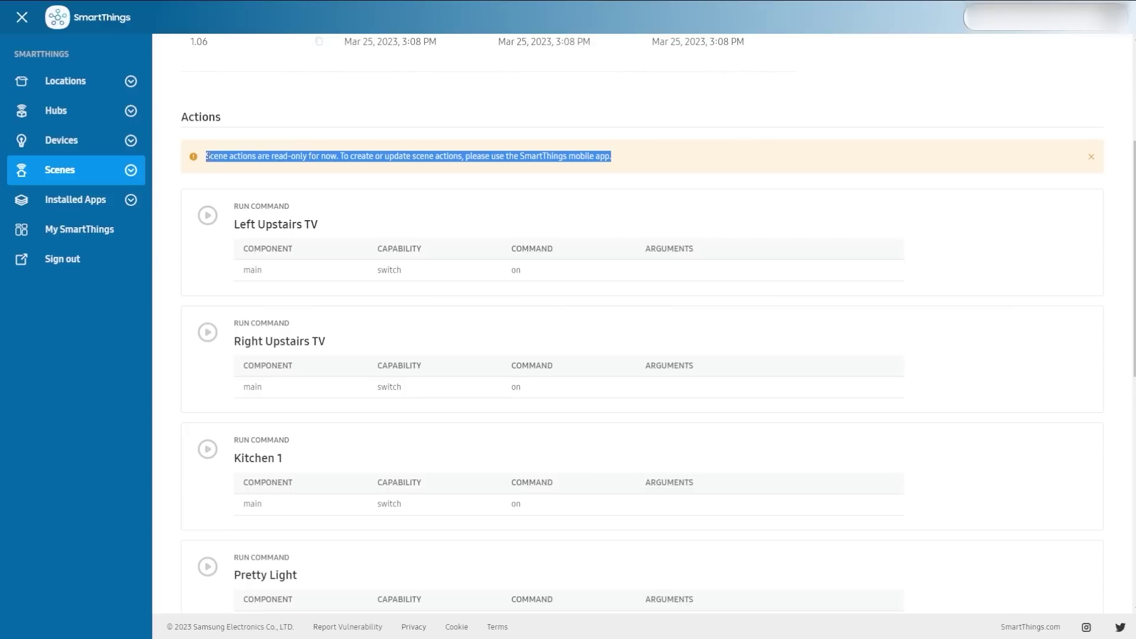
left_click(405, 154)
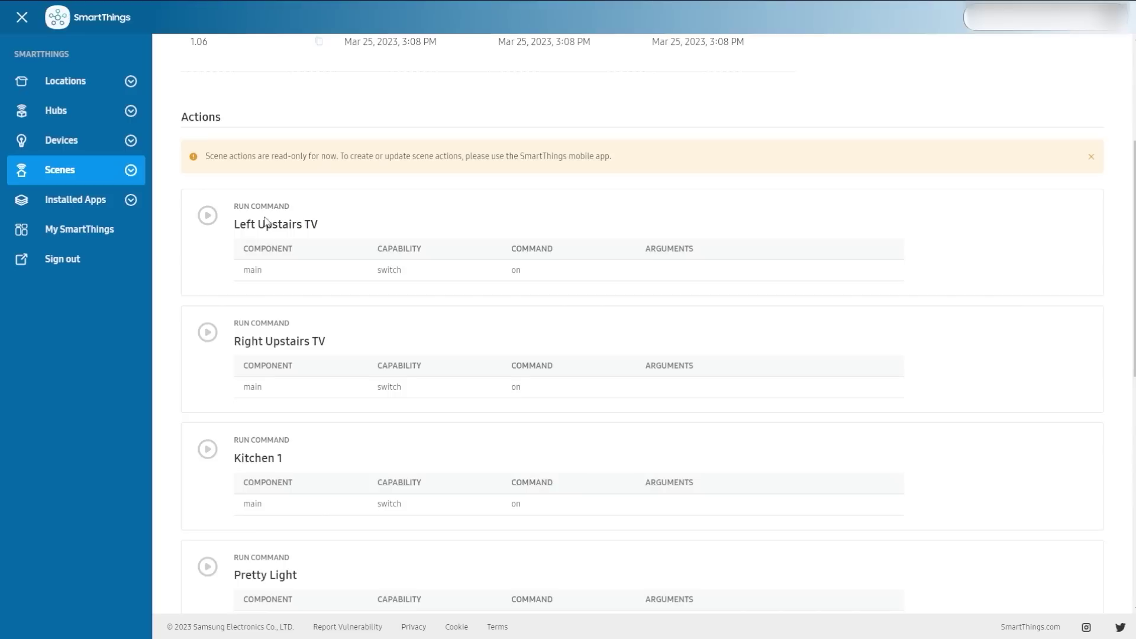
Step: Try to run the scene's Left Upstairs TV action on its own
triple_click(207, 220)
left_click(206, 220)
scroll(205, 218, "up", 4)
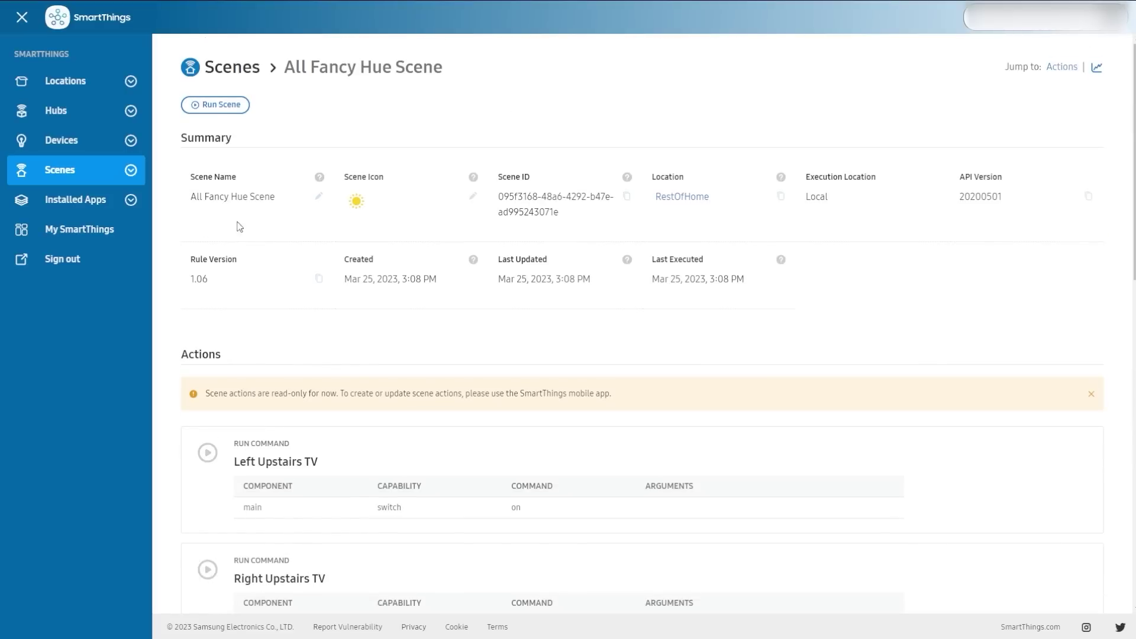
scroll(253, 235, "down", 2)
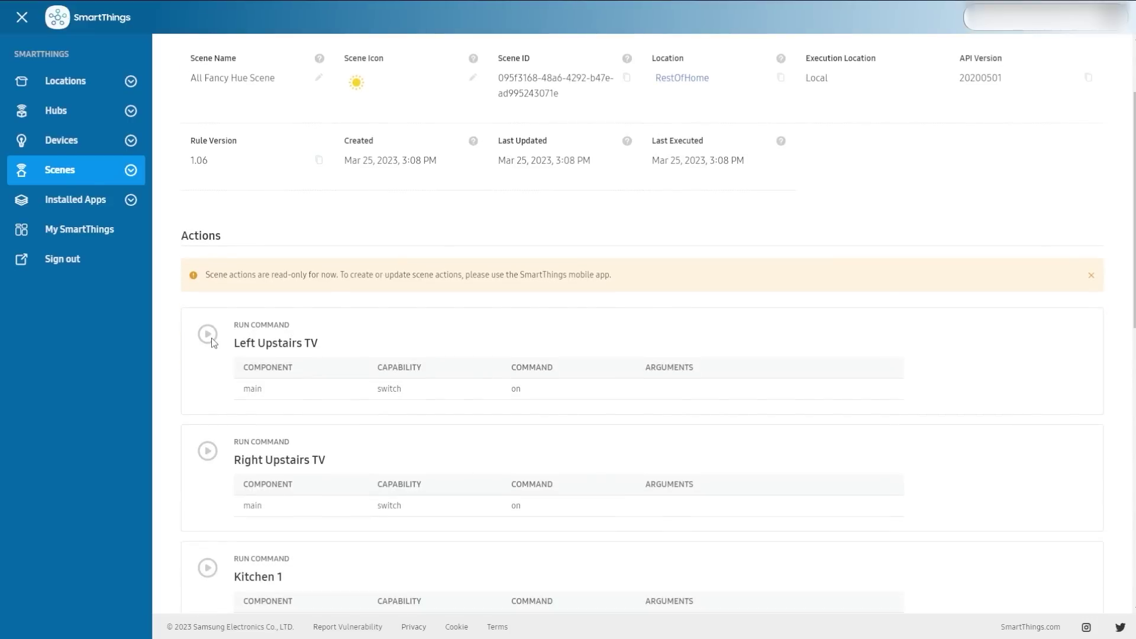
scroll(214, 343, "up", 2)
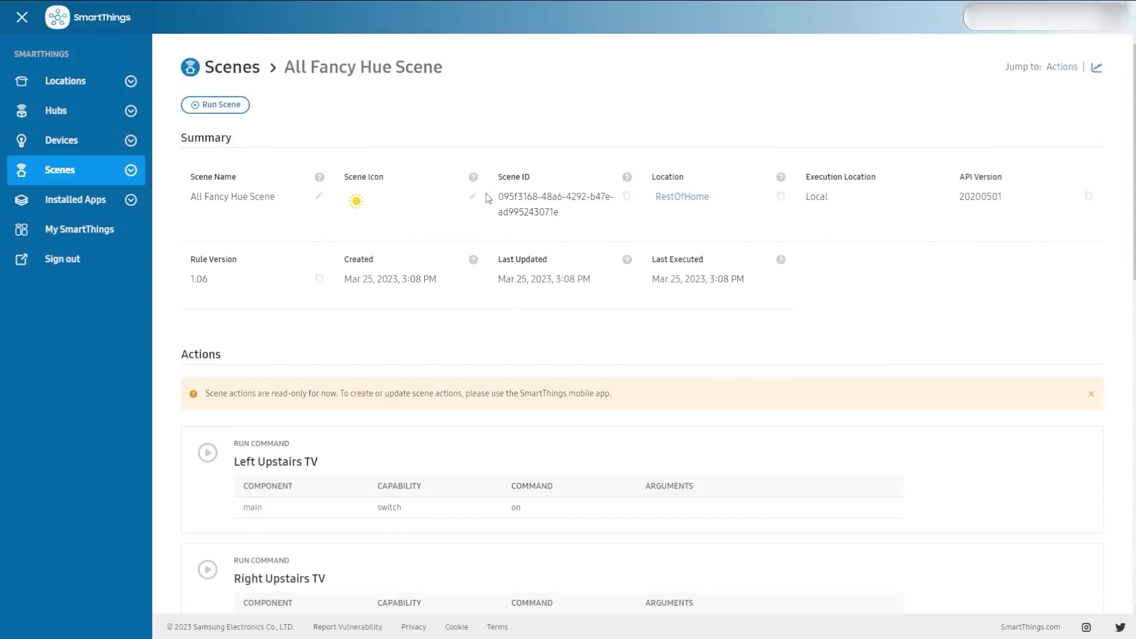
Step: Check the scene's execution location and review its remaining device actions through Right Studio Accent
double_click(820, 197)
scroll(734, 246, "down", 9)
left_click_drag(243, 183, 578, 198)
left_click(578, 199)
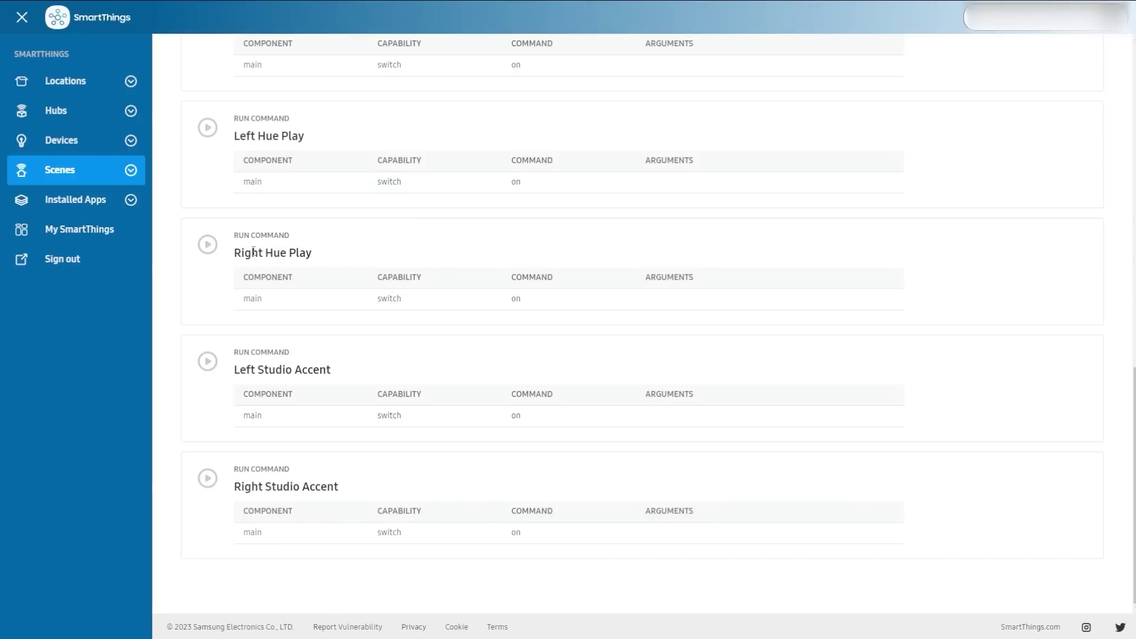
Step: Open the Bedroom Movie scene and examine the Bedroom Bulb commands, including the saturation and hue arguments of setColor
left_click(131, 170)
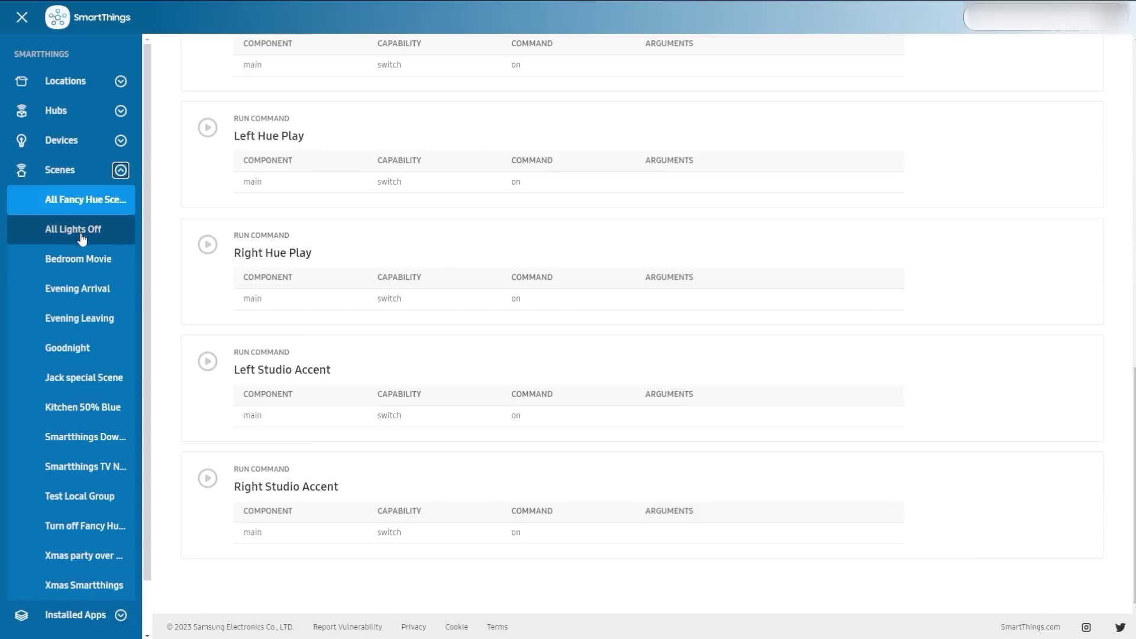
left_click(82, 266)
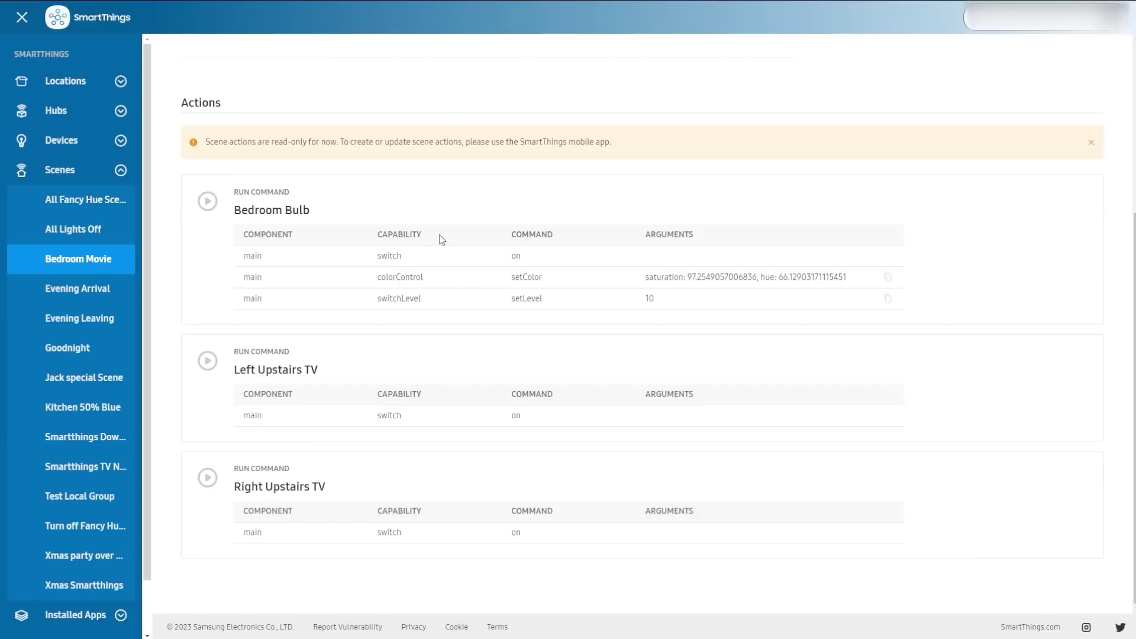
left_click_drag(234, 257, 725, 308)
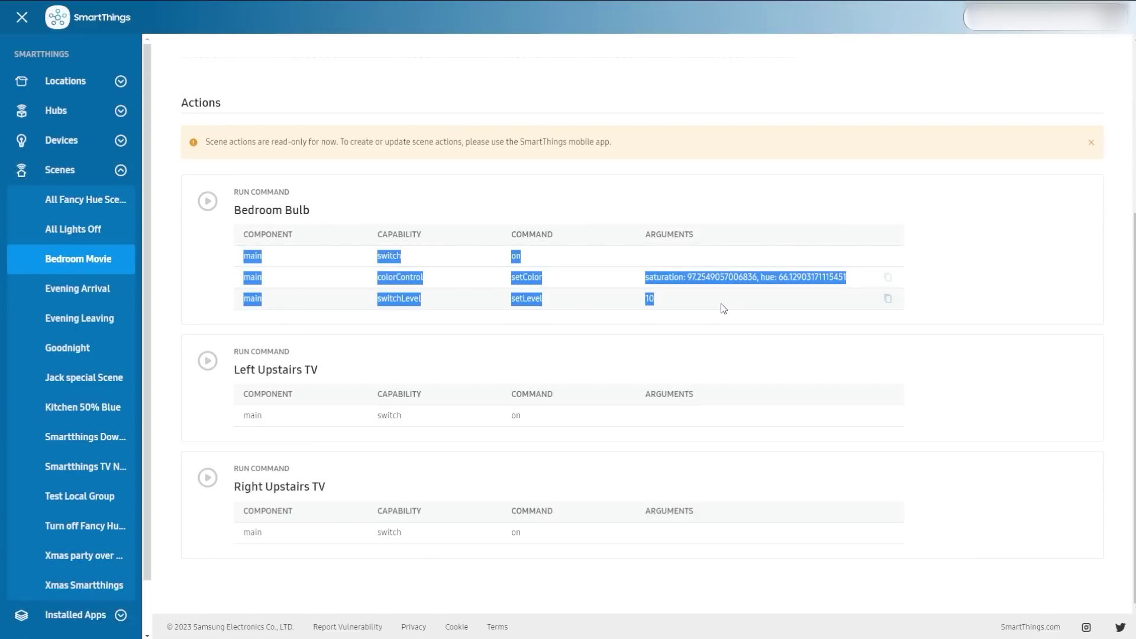
left_click(647, 277)
left_click_drag(647, 278, 757, 276)
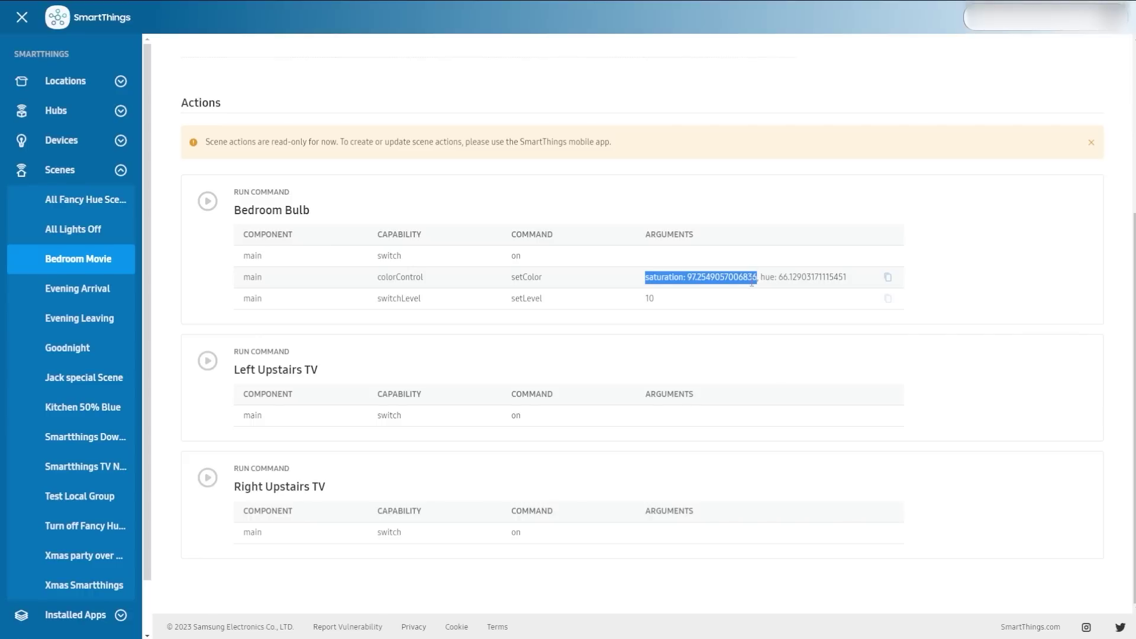
left_click(752, 284)
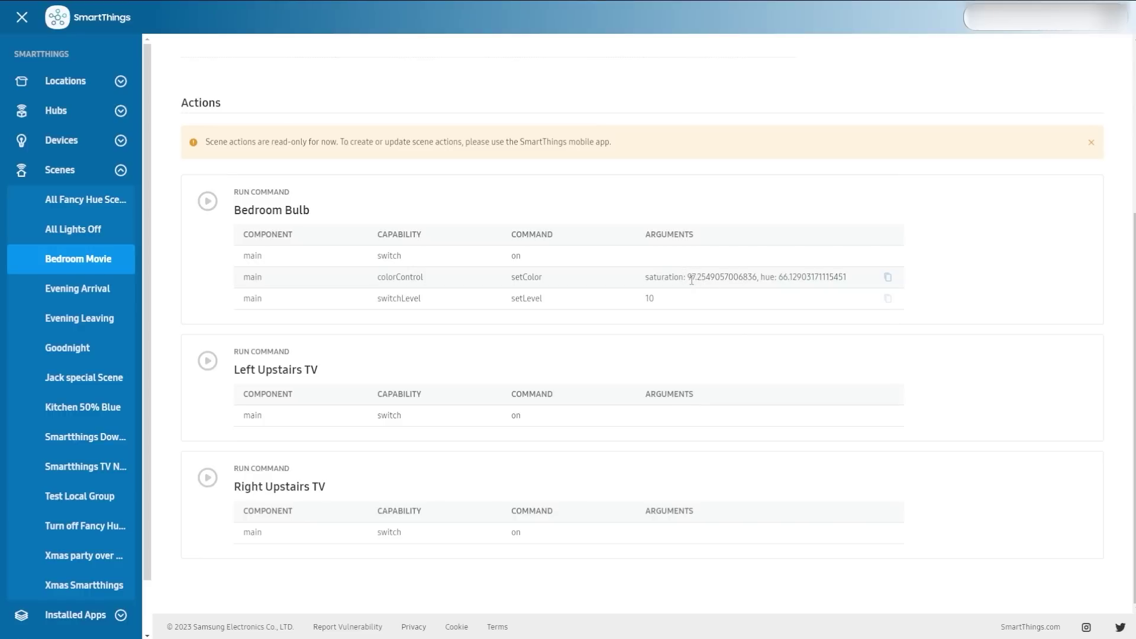
left_click_drag(692, 280, 759, 277)
double_click(784, 276)
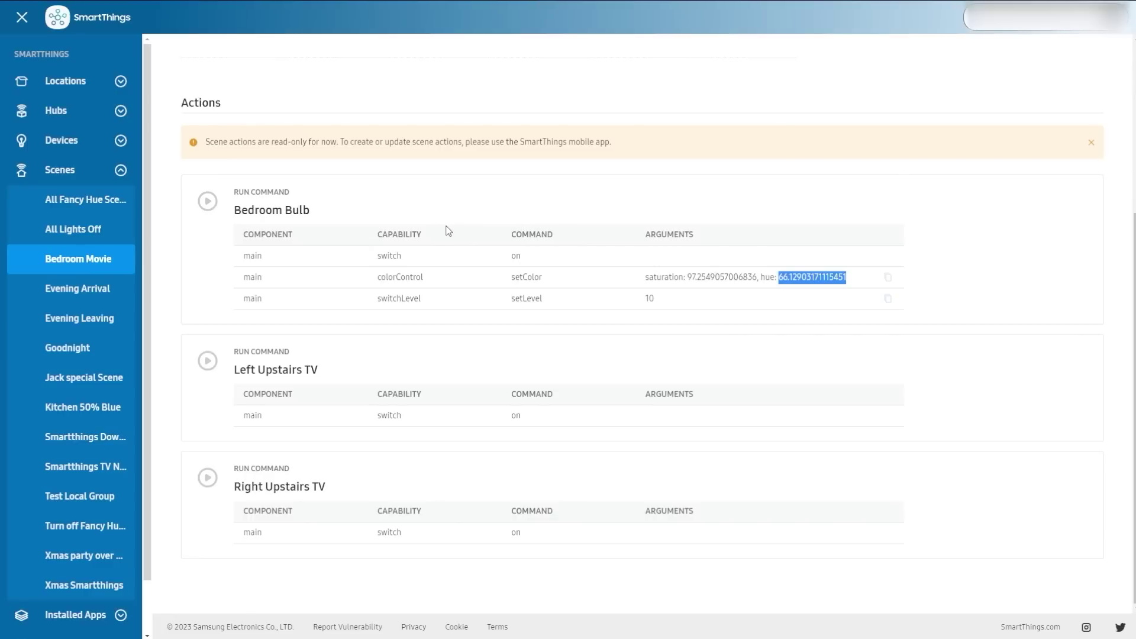
Step: View the Scenes list's location filter choices and try sorting the scenes by execution type, creation date and location
left_click(1053, 141)
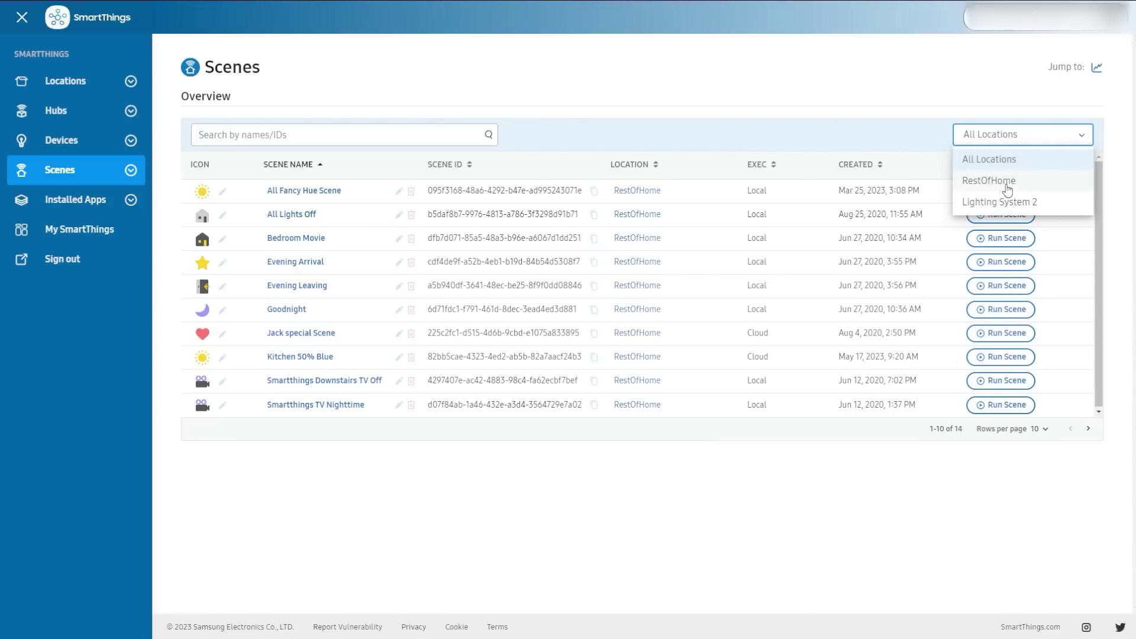
left_click(731, 119)
left_click(768, 168)
left_click(760, 174)
left_click(856, 170)
left_click(853, 170)
left_click(852, 170)
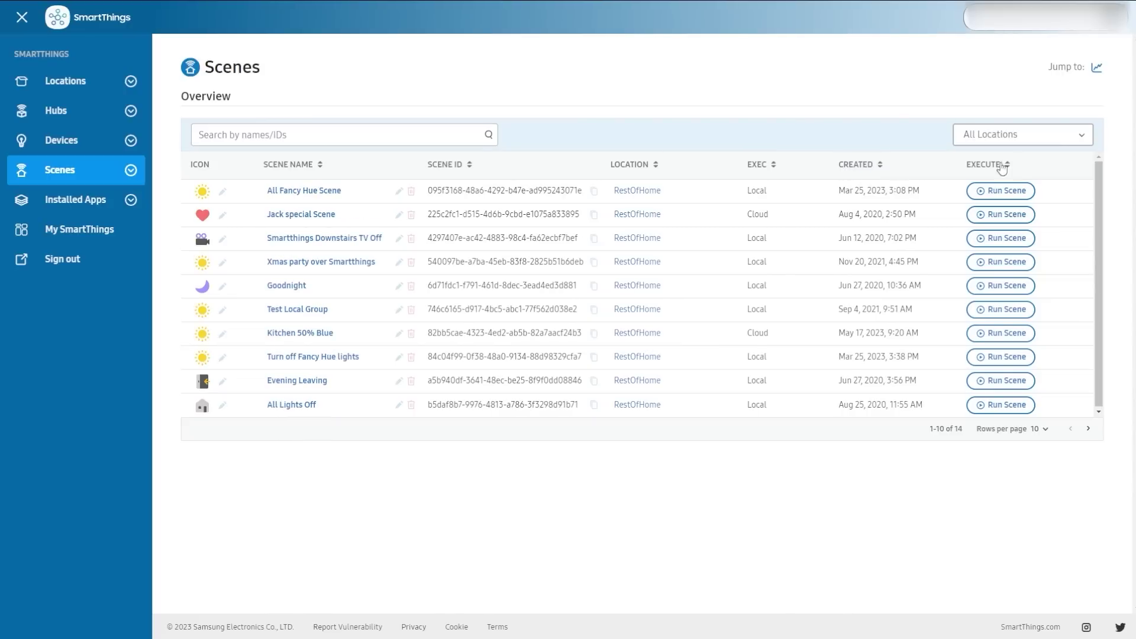
left_click(632, 169)
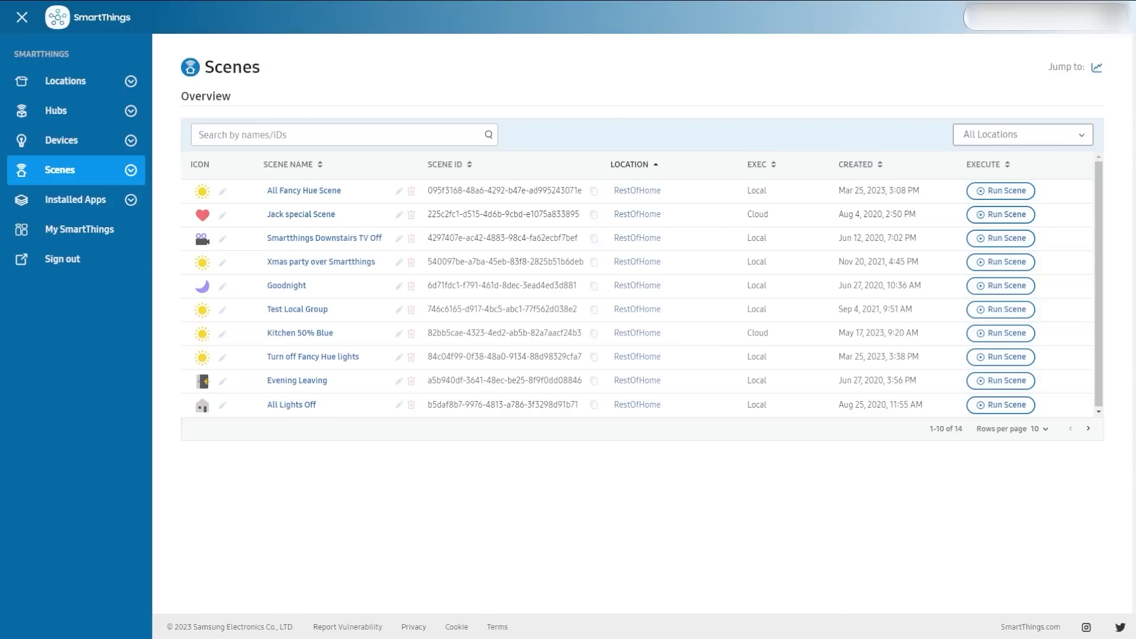
Step: Open the Installed Apps list, sort it by type and compare the webhook and lambda app types
left_click(69, 205)
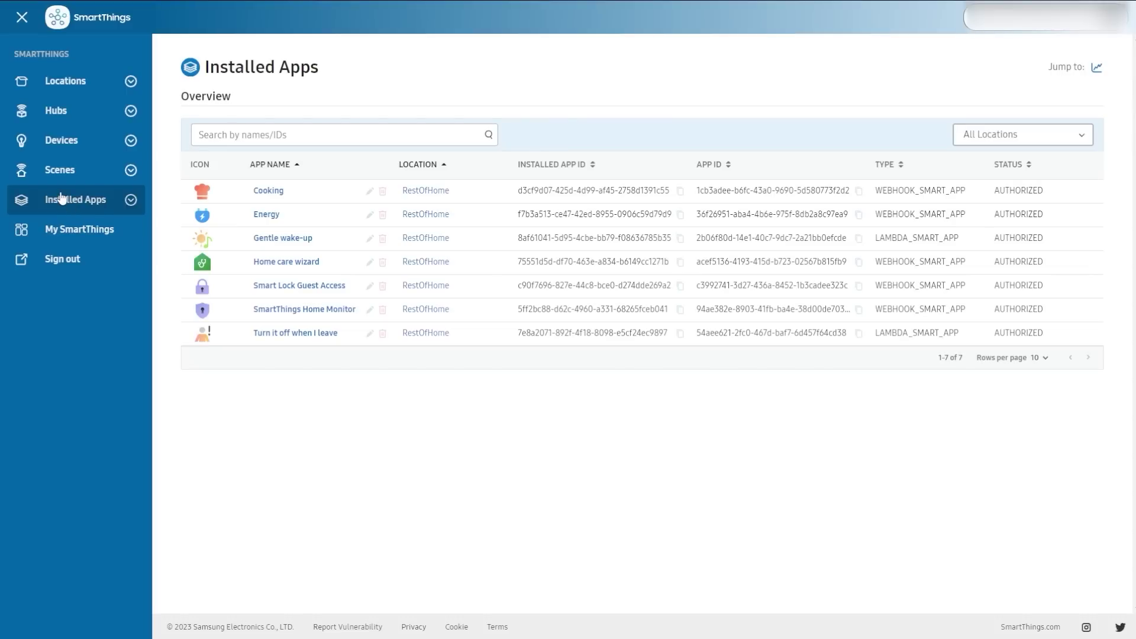
left_click(891, 171)
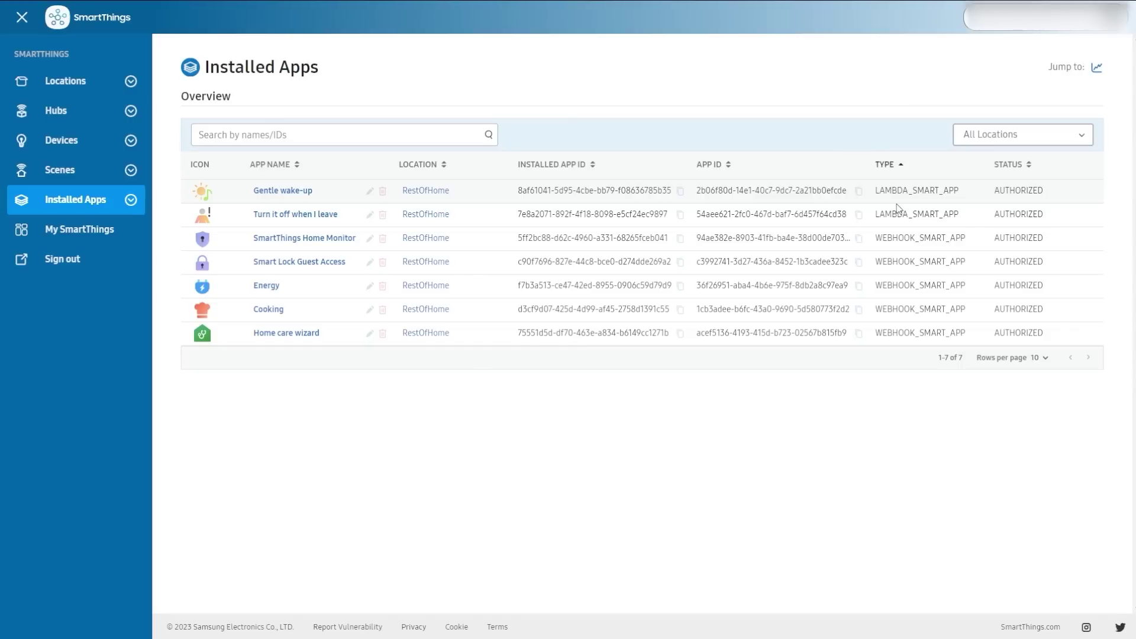
left_click_drag(875, 242, 966, 238)
left_click(907, 241)
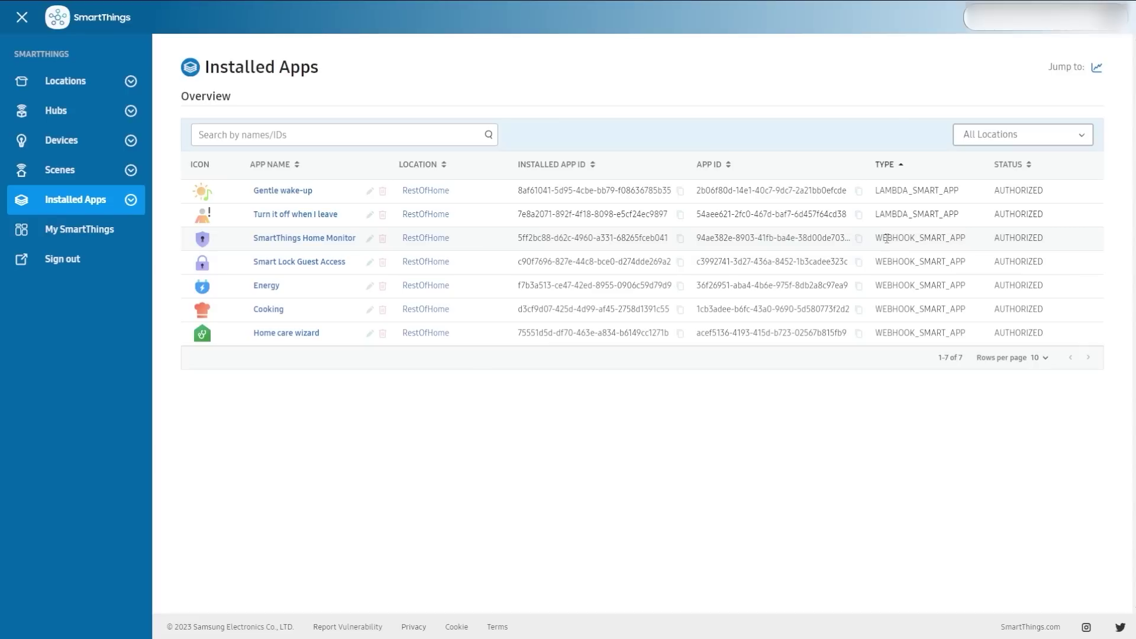
double_click(884, 239)
left_click(884, 239)
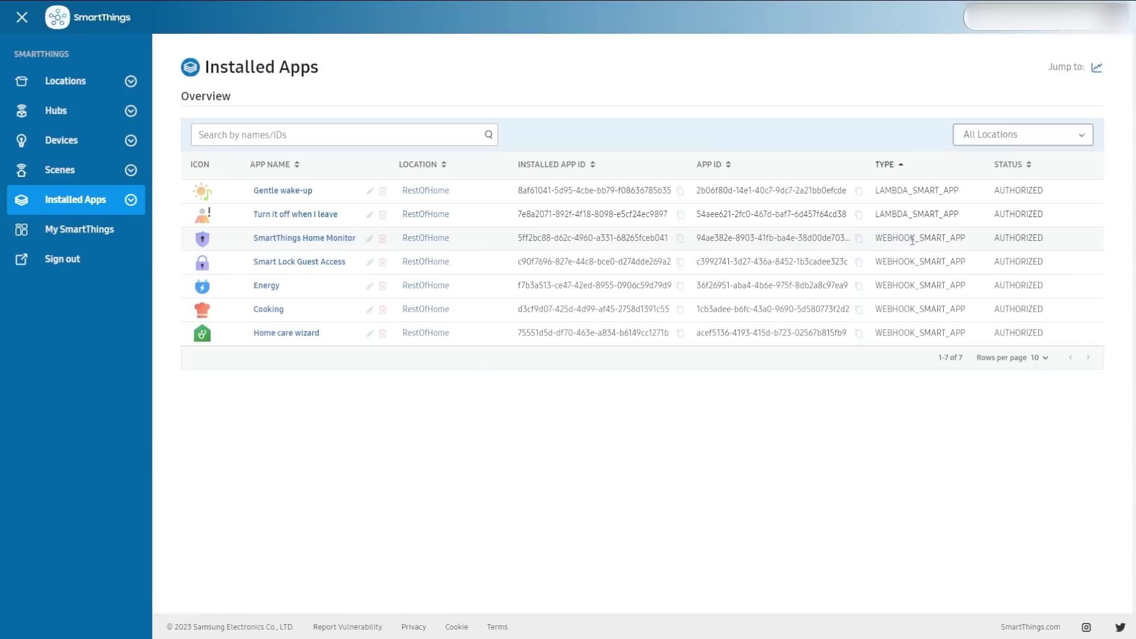
double_click(888, 214)
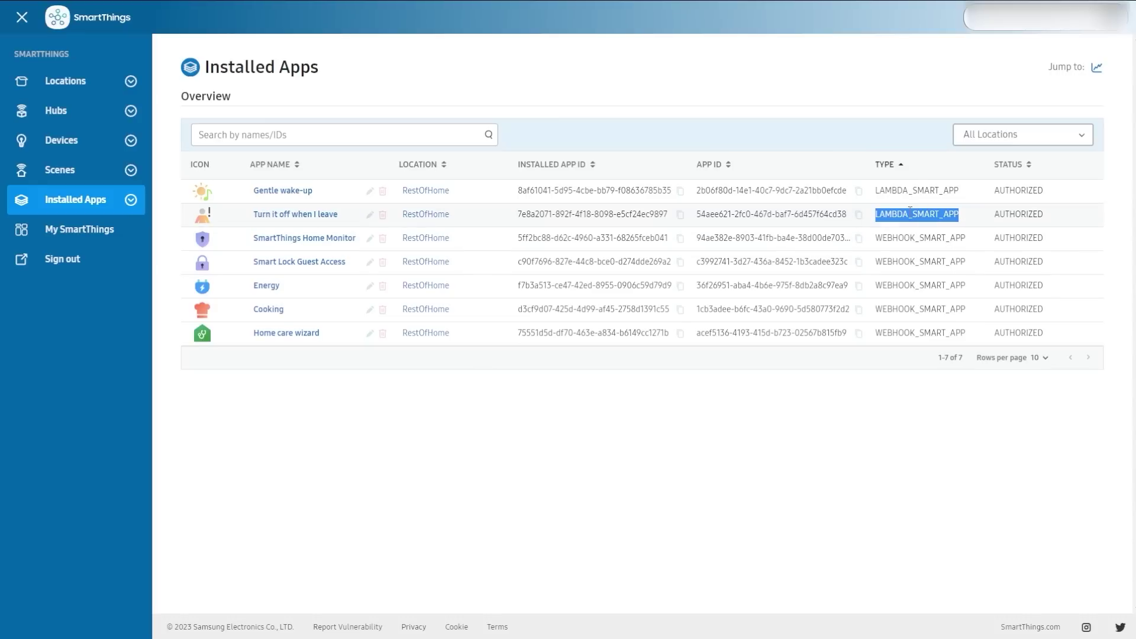
left_click(906, 217)
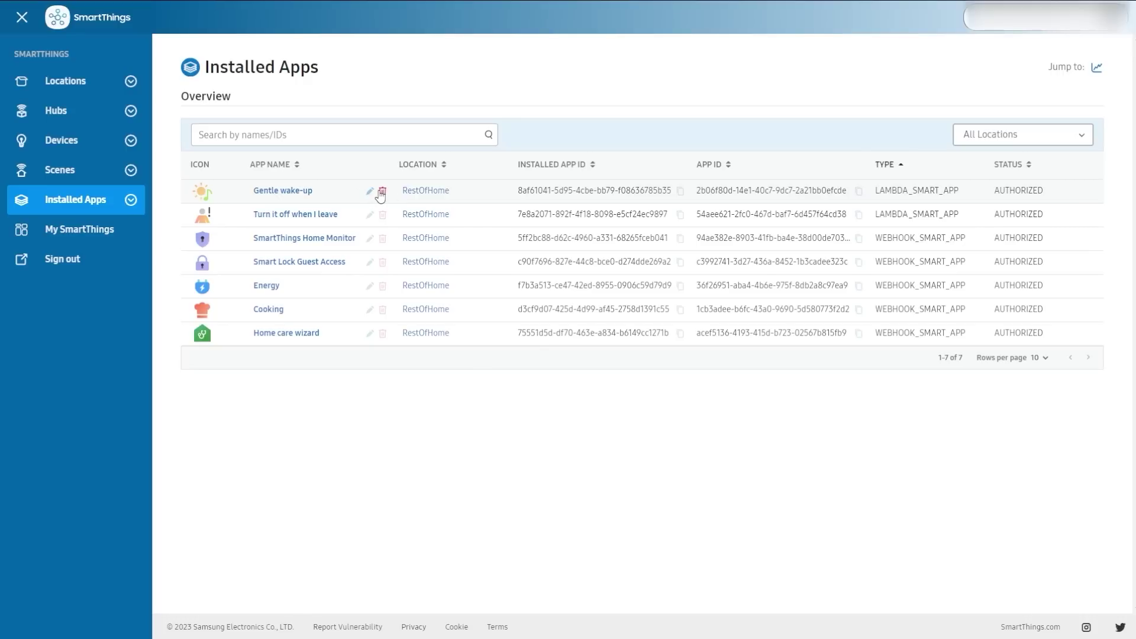
Step: Review the configuration entries and schedules of the Gentle wake-up, Cooking and Energy installed apps
left_click(304, 196)
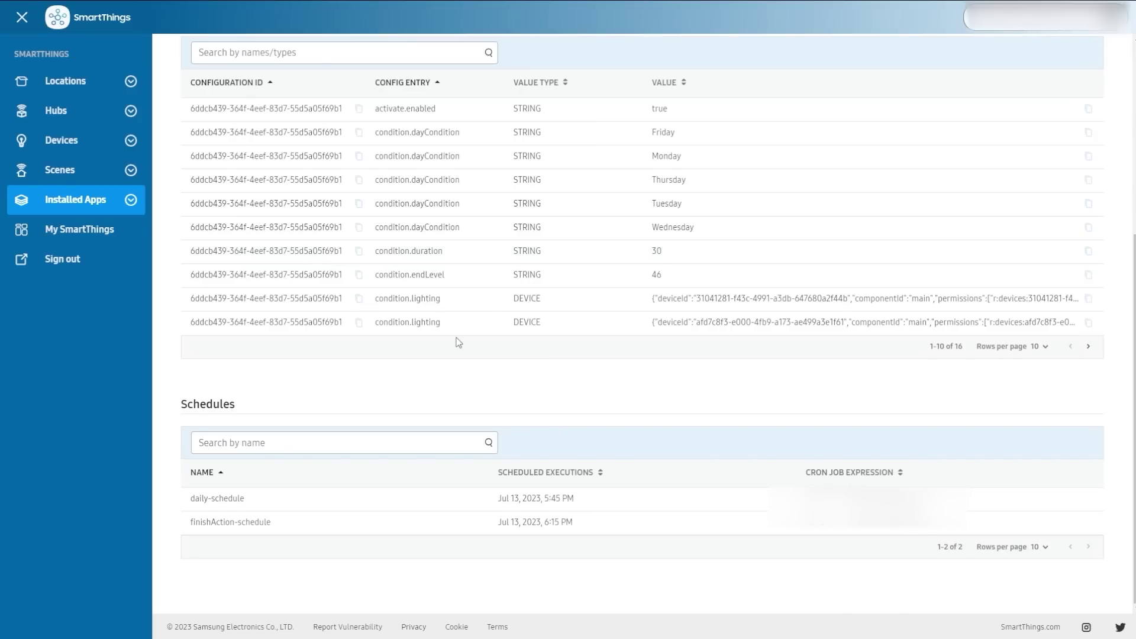
left_click(131, 200)
left_click(68, 239)
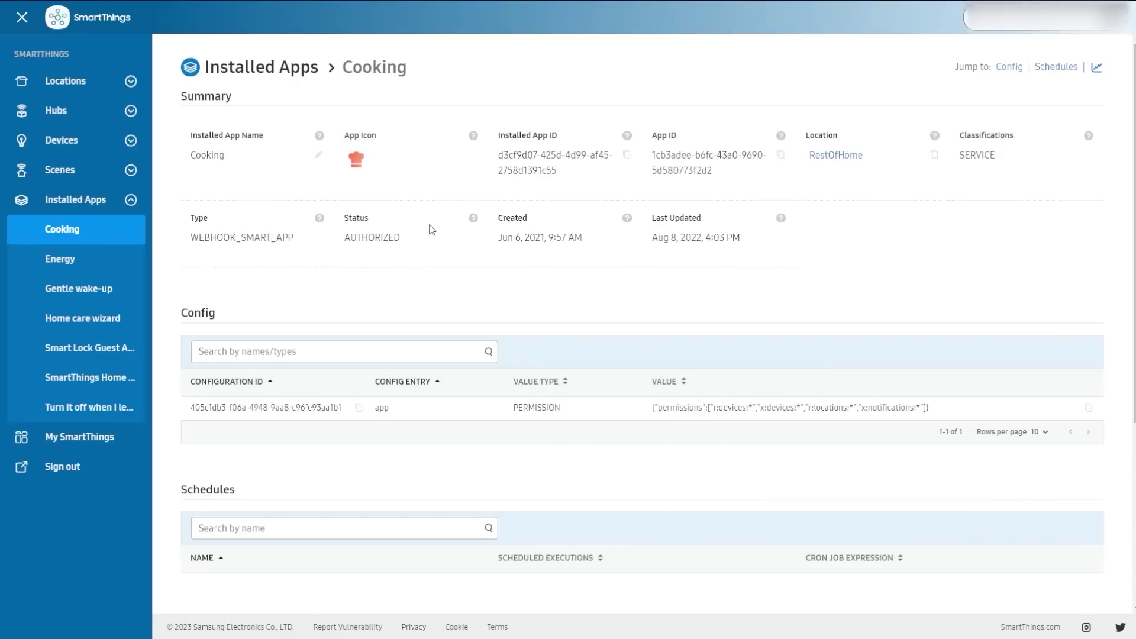
left_click(95, 258)
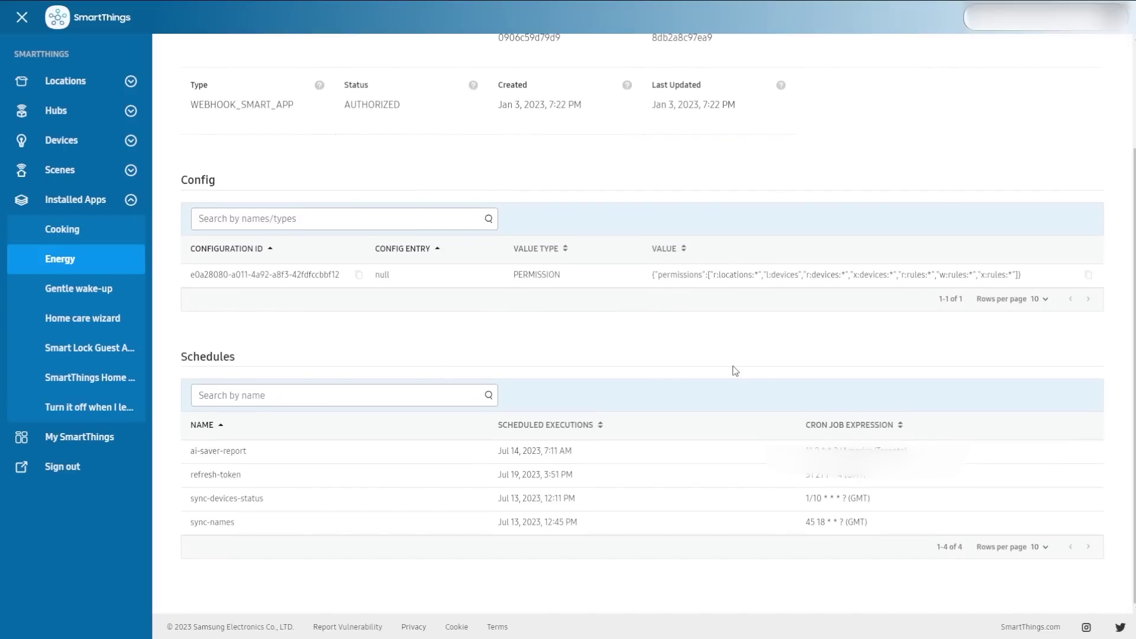
scroll(735, 371, "up", 3)
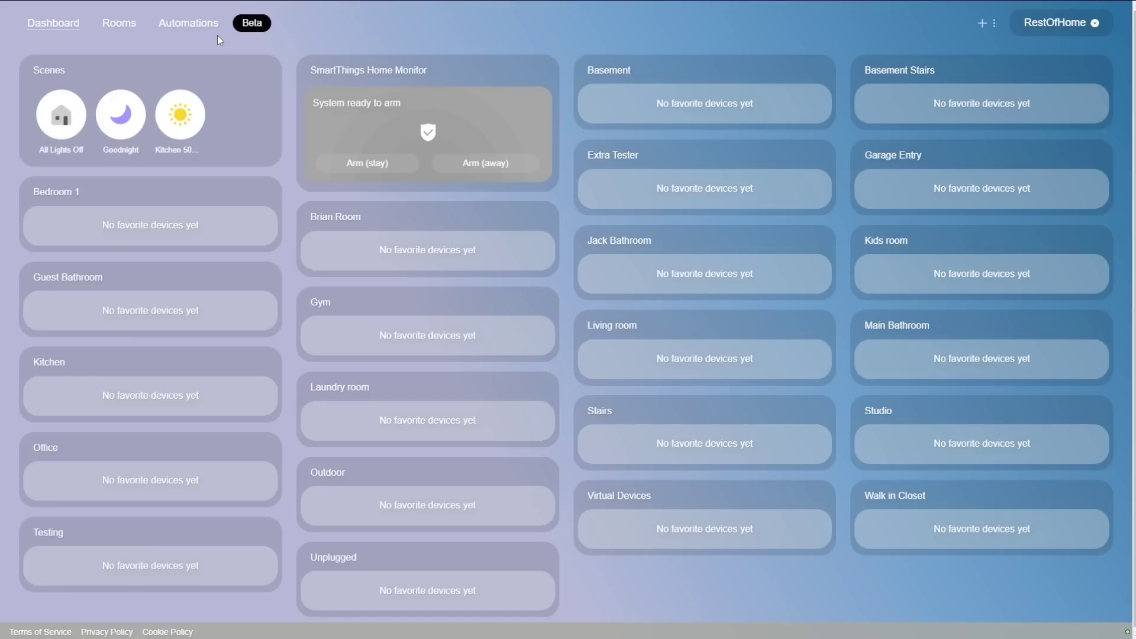
Step: Look through the Rooms and Automations views of My SmartThings and its location, advanced user and settings options
left_click(120, 26)
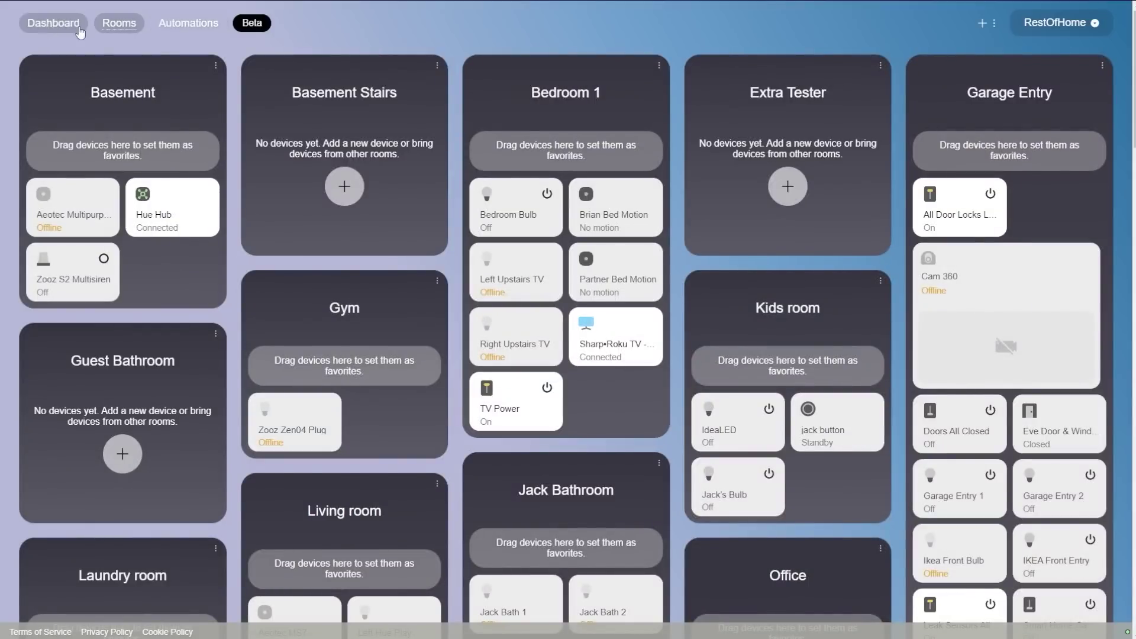
left_click(165, 26)
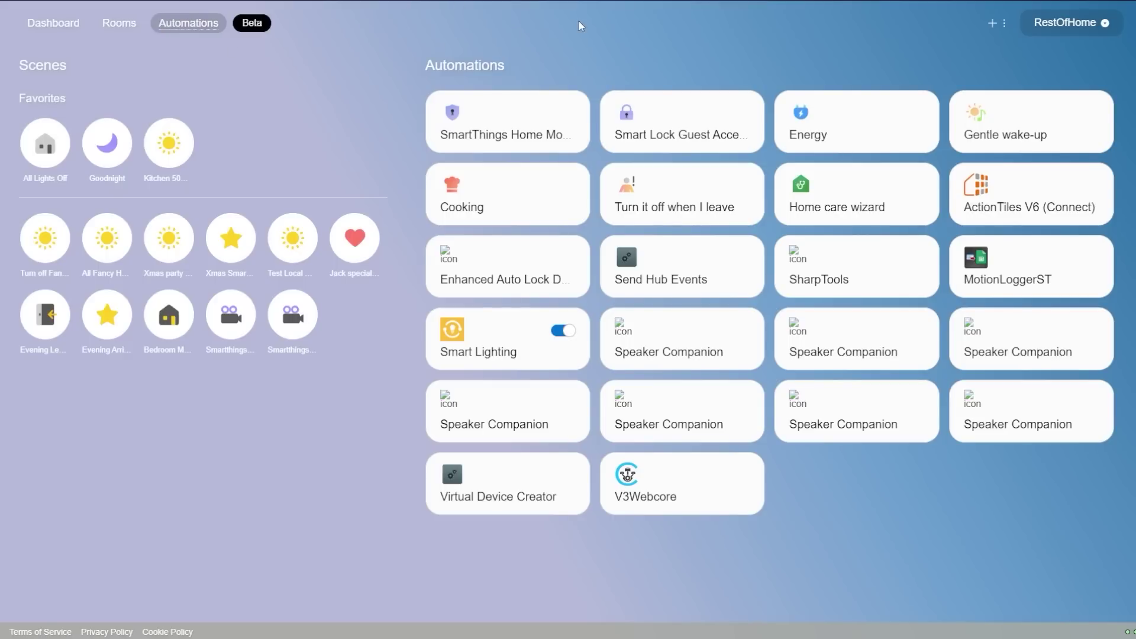
left_click(1009, 26)
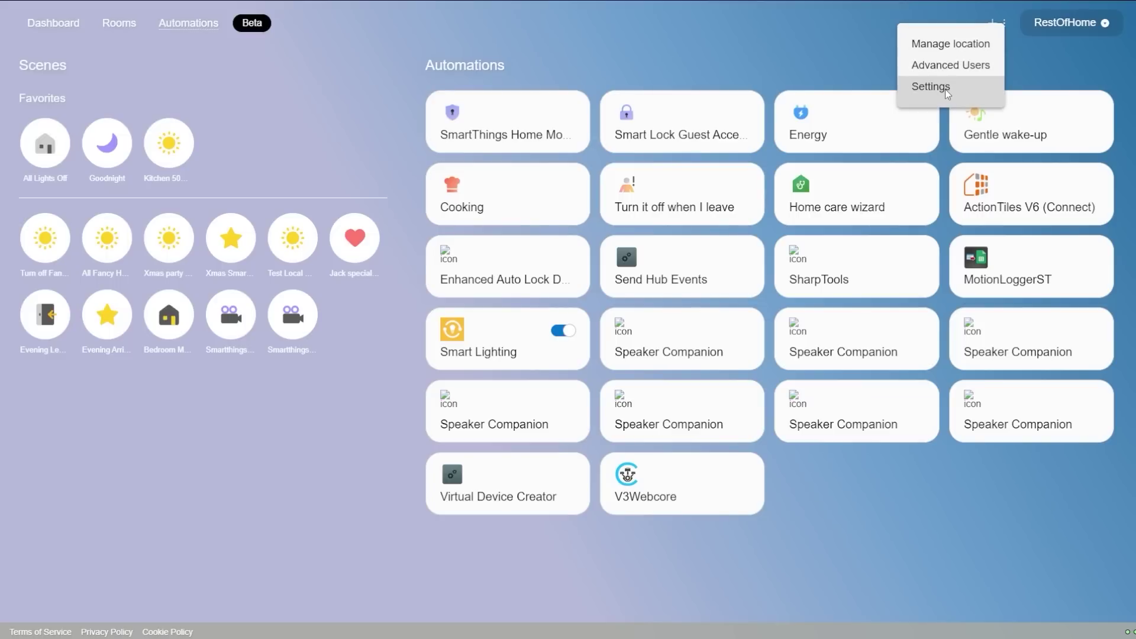
Step: Switch to the Lighting System 2 location to view its dashboard and return to RestOfHome
left_click(1105, 23)
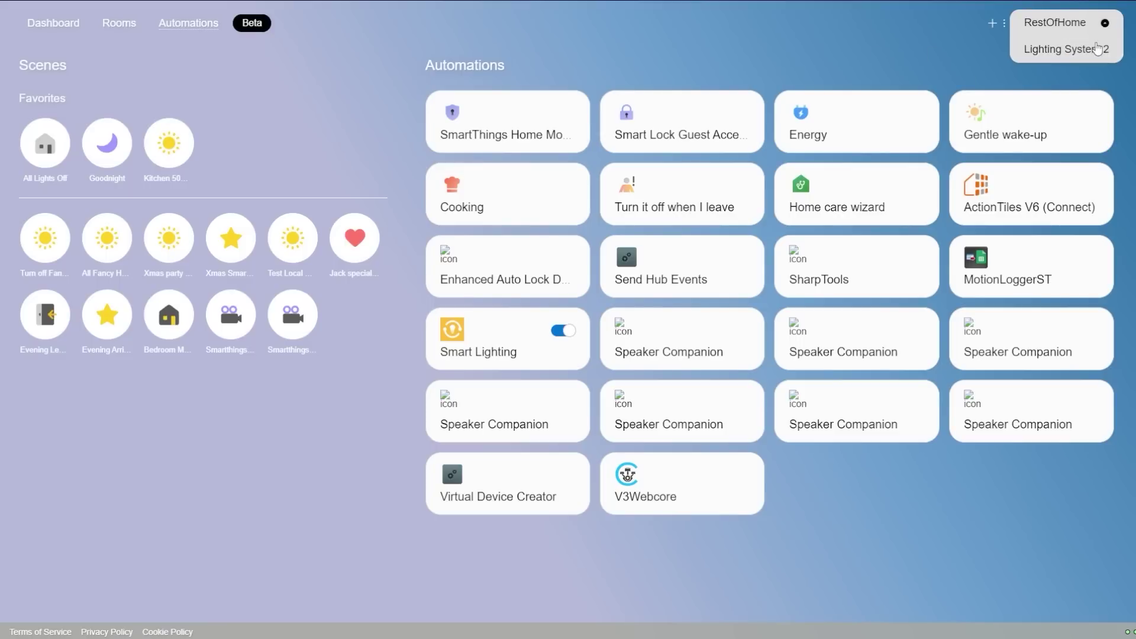
left_click(1098, 49)
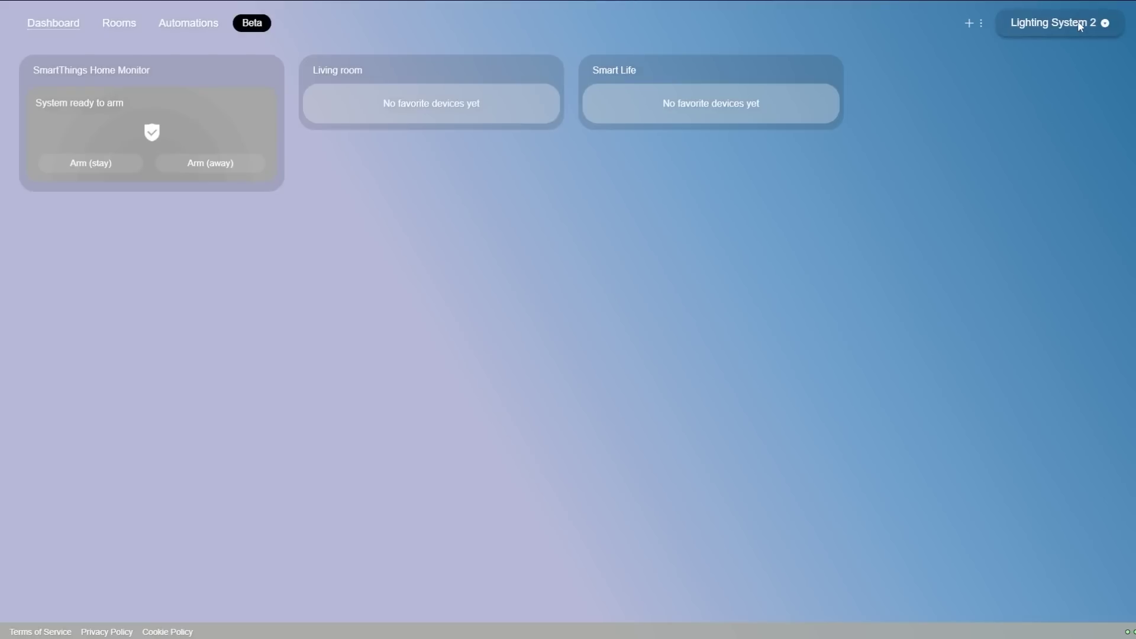
left_click(1081, 26)
left_click(1044, 57)
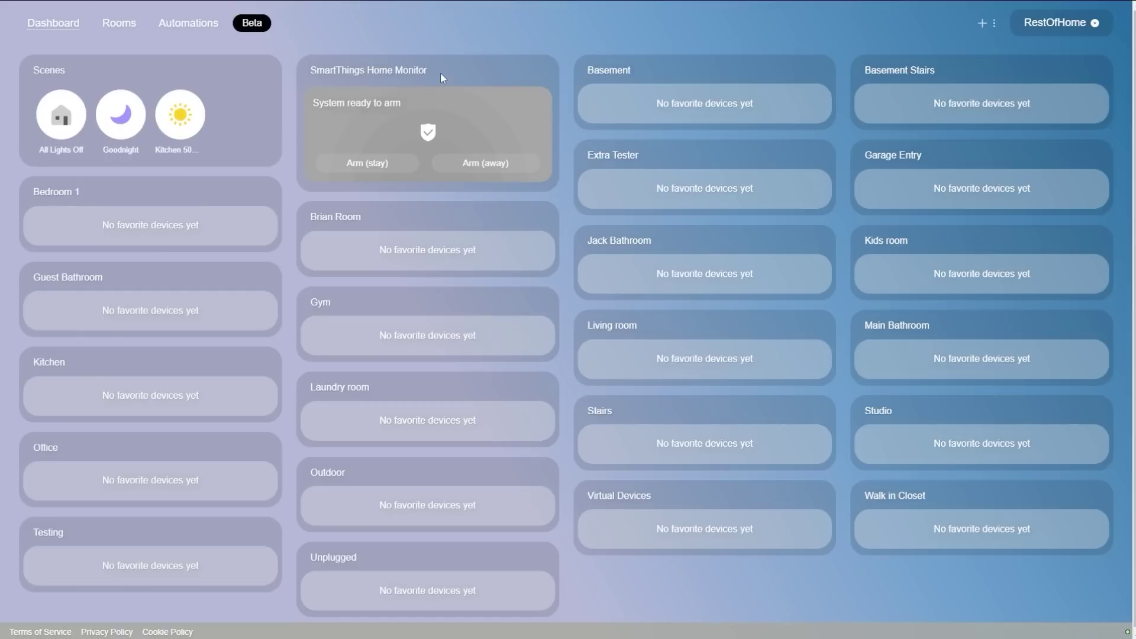
Step: Review the RestOfHome dashboard and read the Basement room's hint about setting favorite devices in the Rooms view
scroll(403, 203, "down", 1)
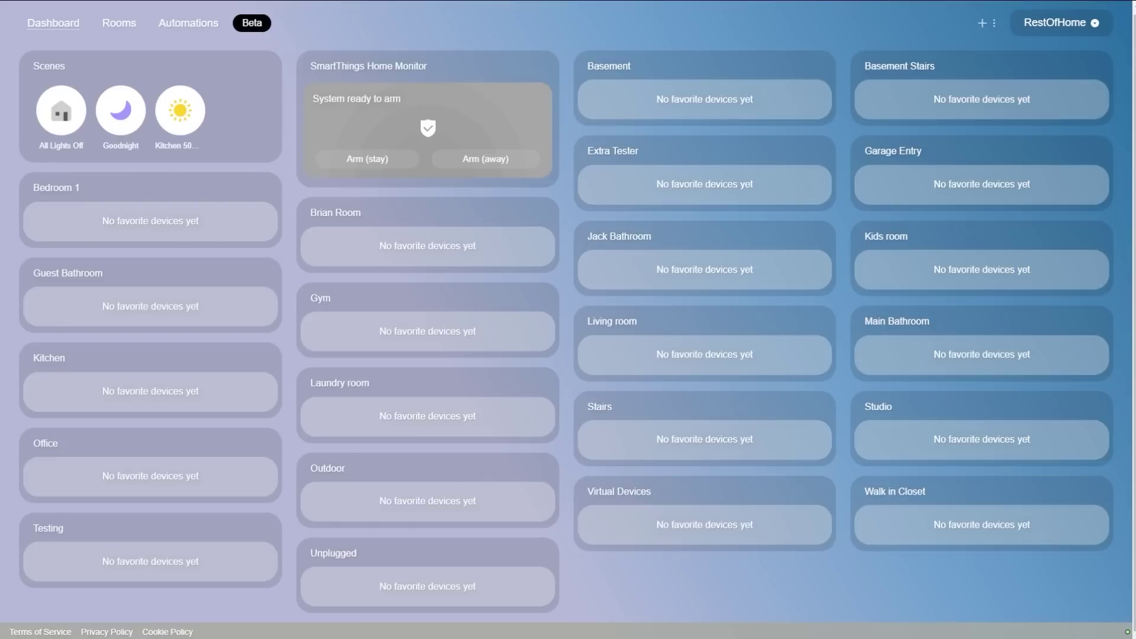
left_click(127, 25)
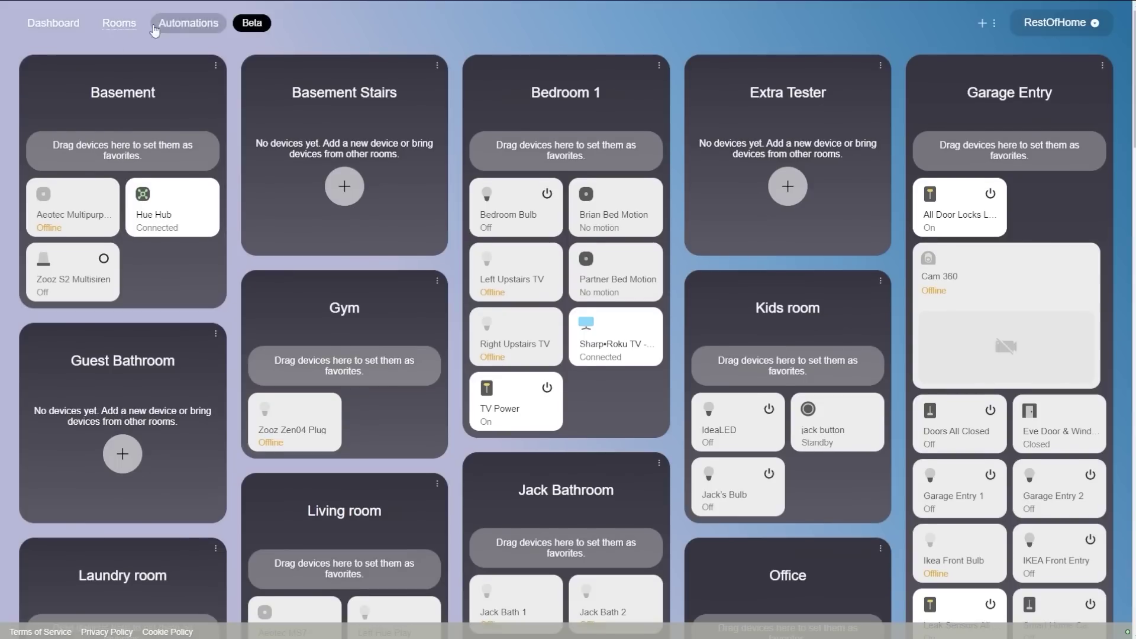
left_click_drag(54, 145, 161, 161)
left_click(145, 154)
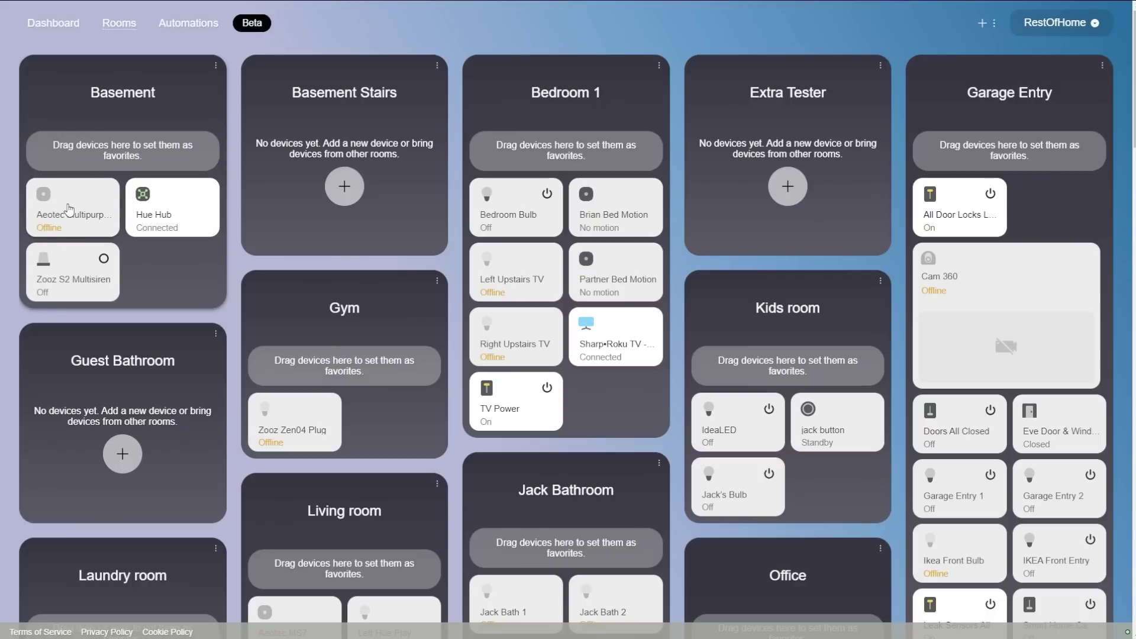
Step: View the Basement room's name and deletion options and leave them unchanged
left_click(217, 66)
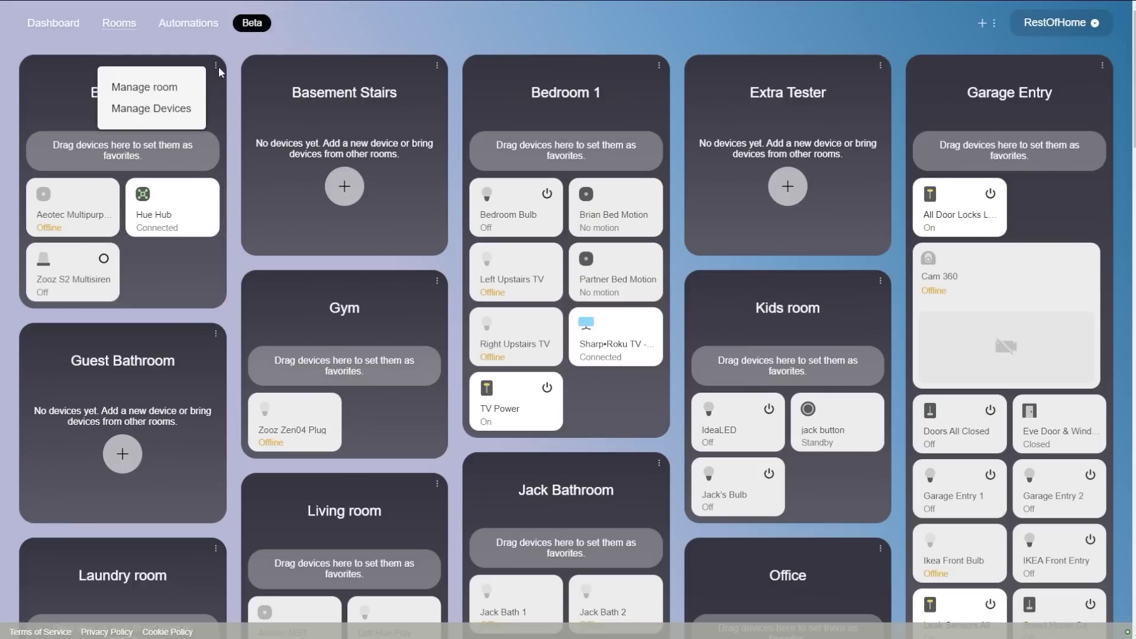
left_click(154, 87)
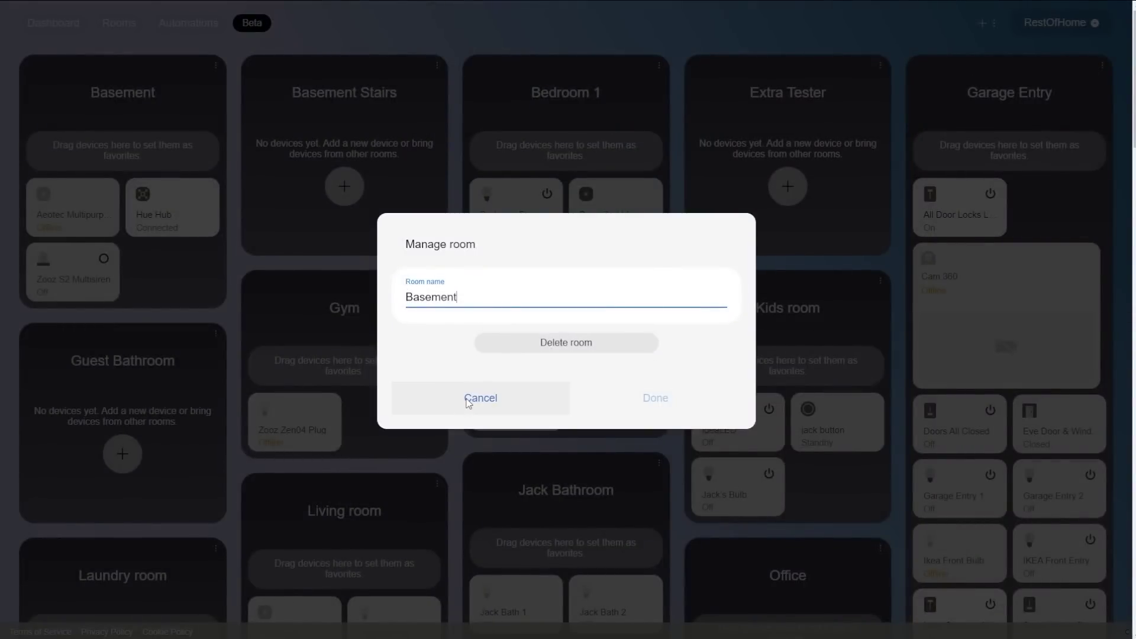
left_click(467, 403)
Step: Mark the Zooz S2 Multisiren as a favorite and bring the Zooz Power Strip into the Basement room
left_click(217, 64)
left_click(155, 108)
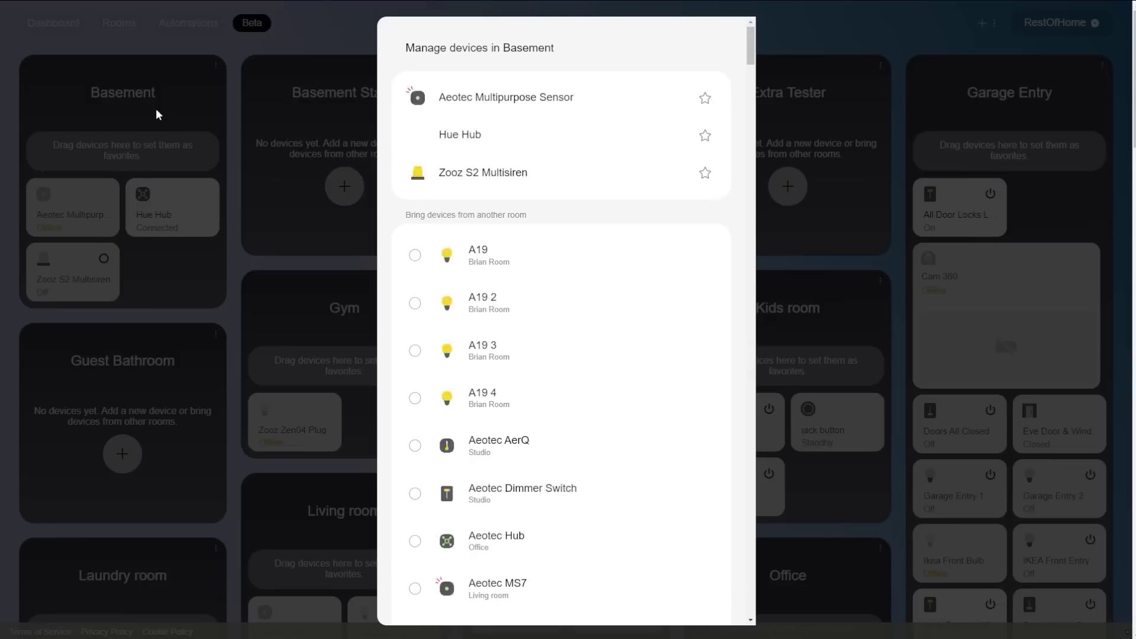
left_click(705, 174)
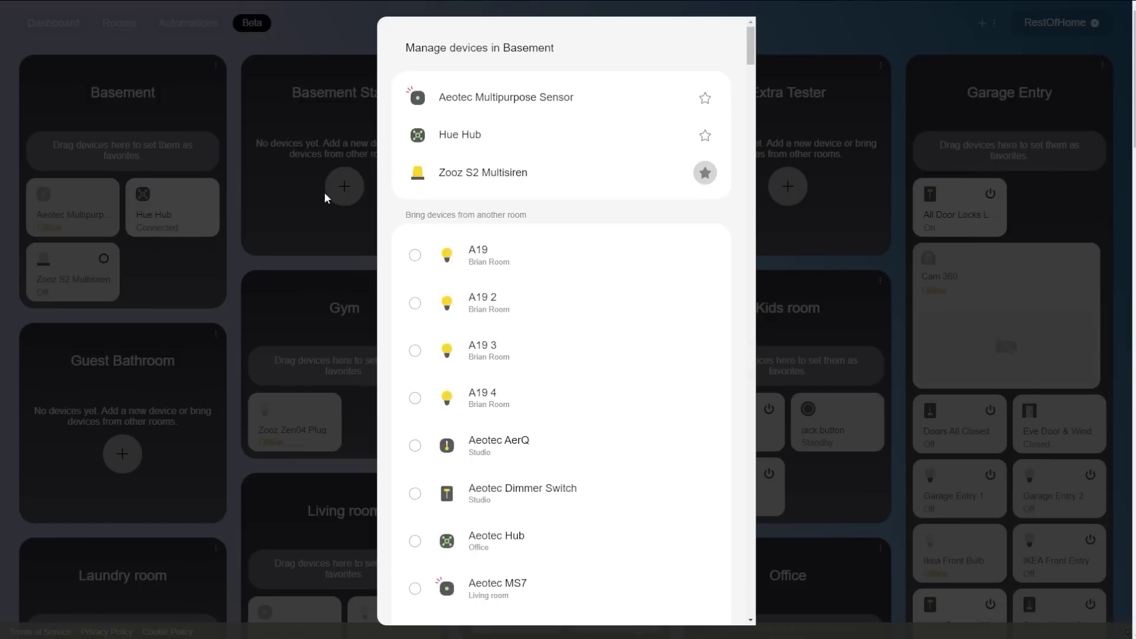
scroll(562, 320, "down", 15)
left_click_drag(753, 130, 764, 597)
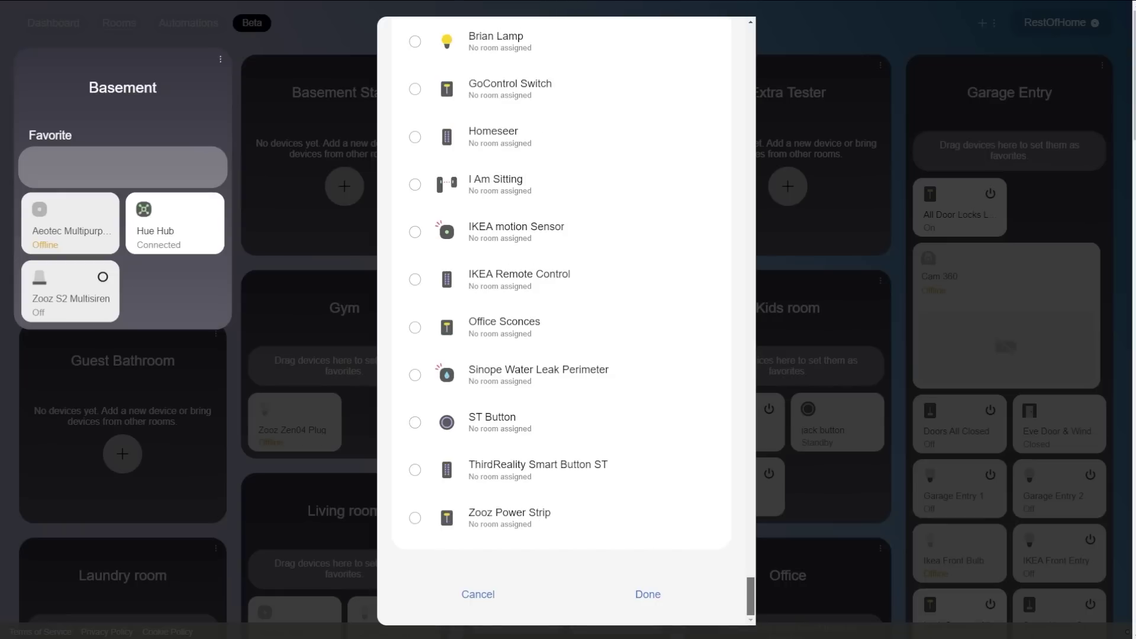
left_click(416, 518)
left_click(648, 595)
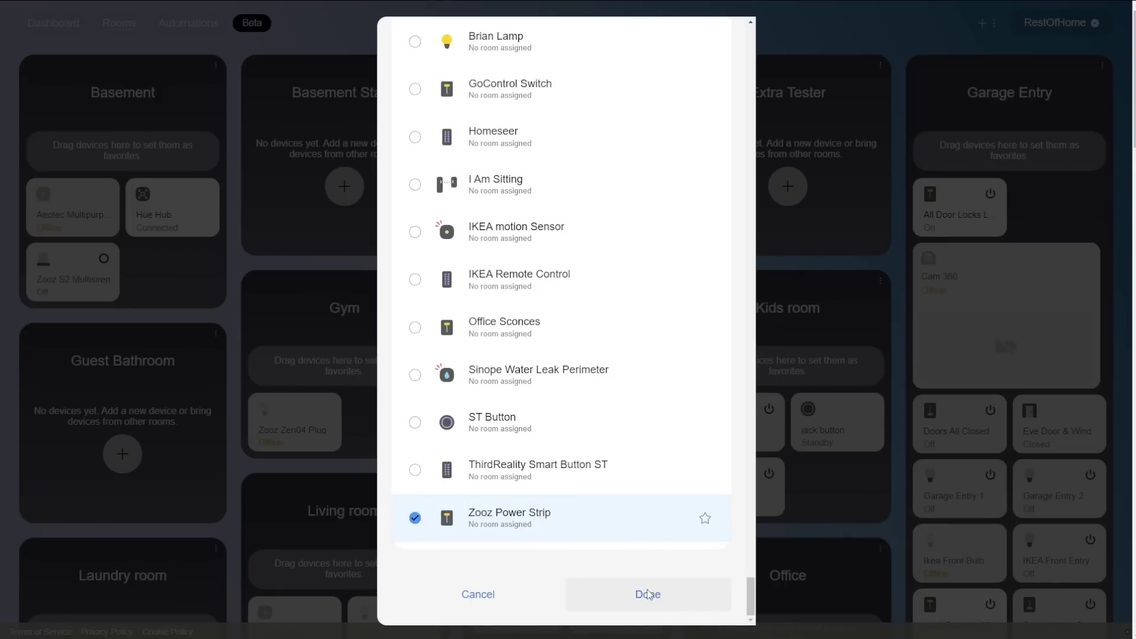
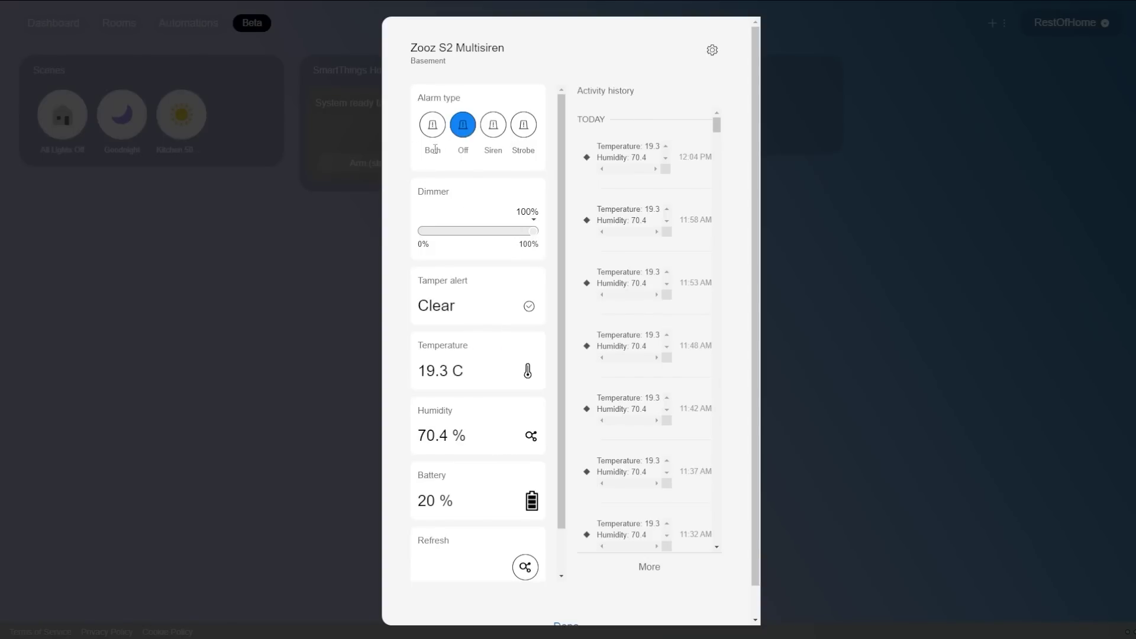
Step: Examine the Zooz S2 Multisiren's controls and sensor readings, and load older entries in its activity history
scroll(515, 225, "down", 1)
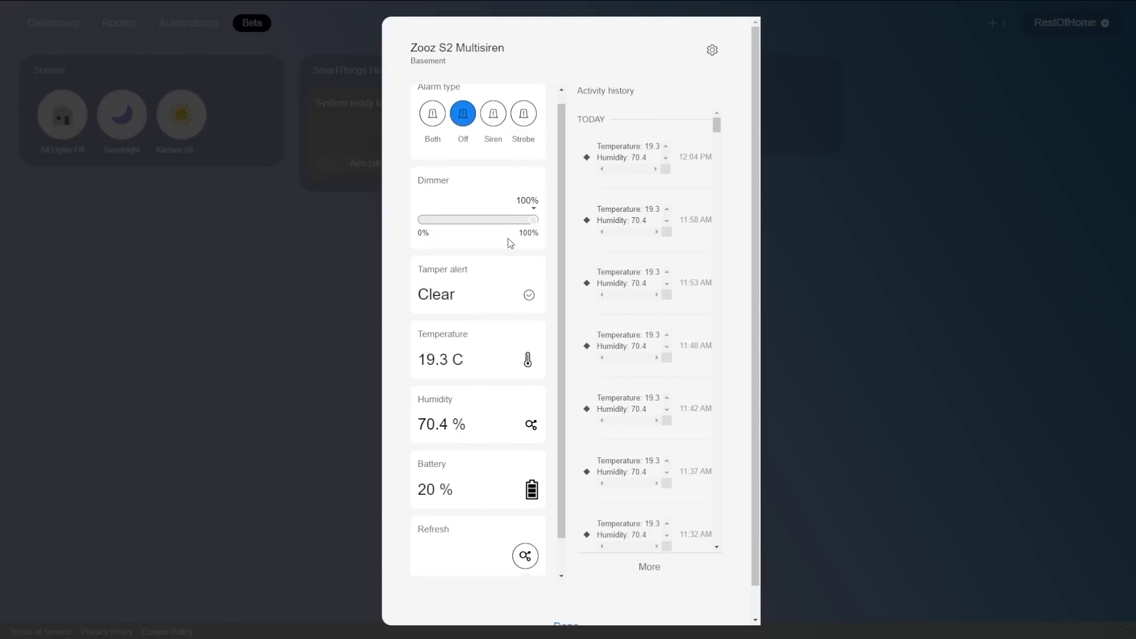
scroll(511, 377, "down", 1)
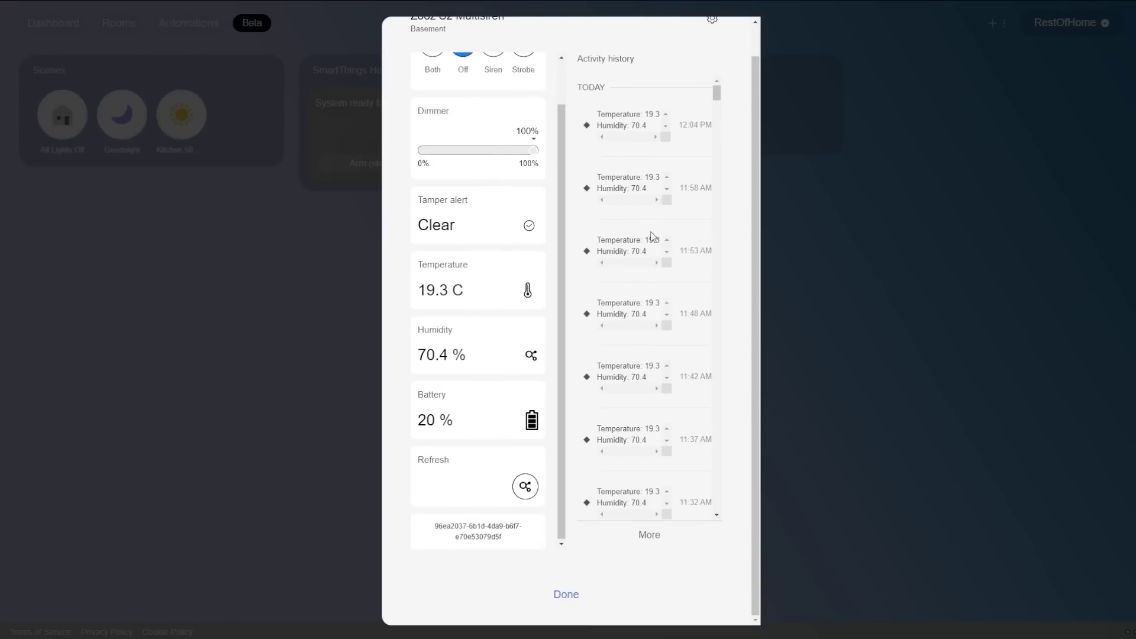
scroll(651, 219, "up", 1)
scroll(631, 189, "down", 20)
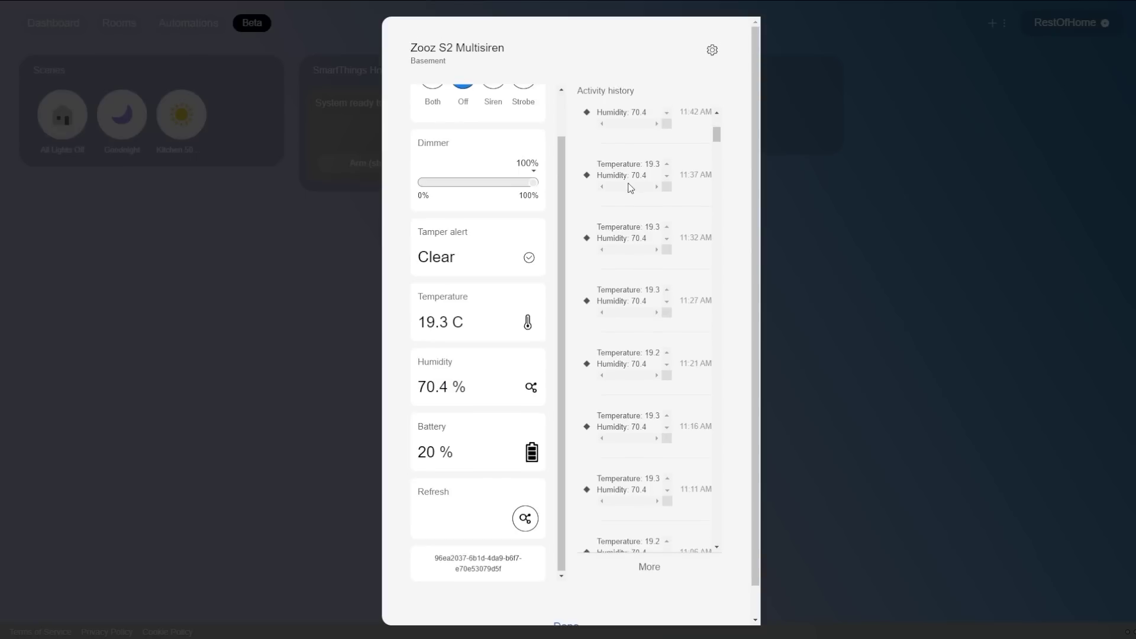
scroll(632, 195, "down", 20)
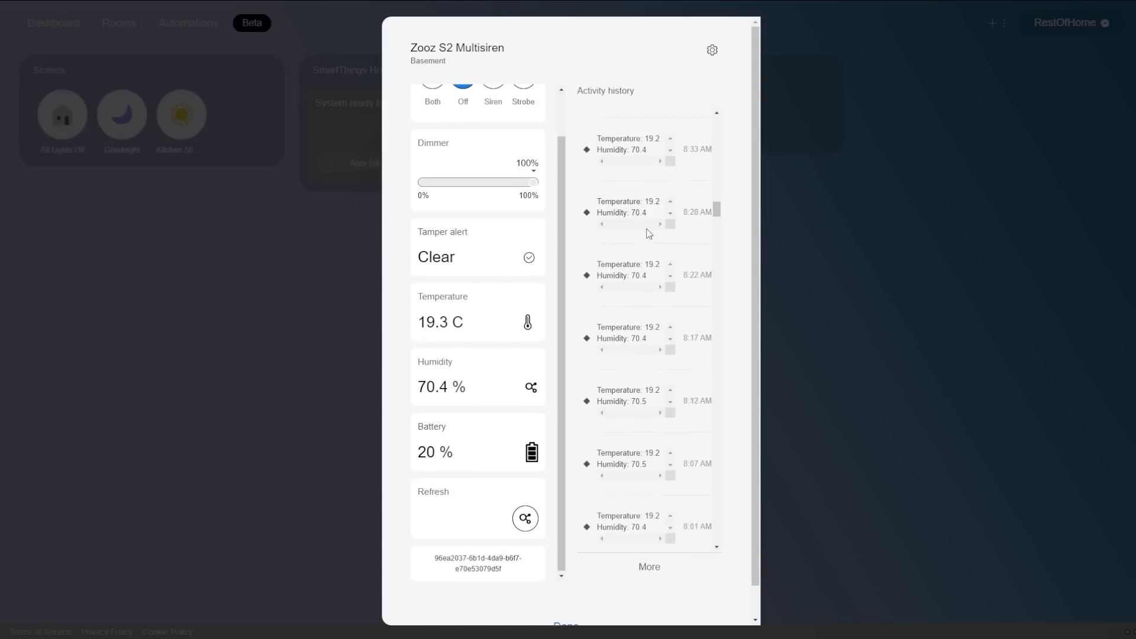
left_click(651, 567)
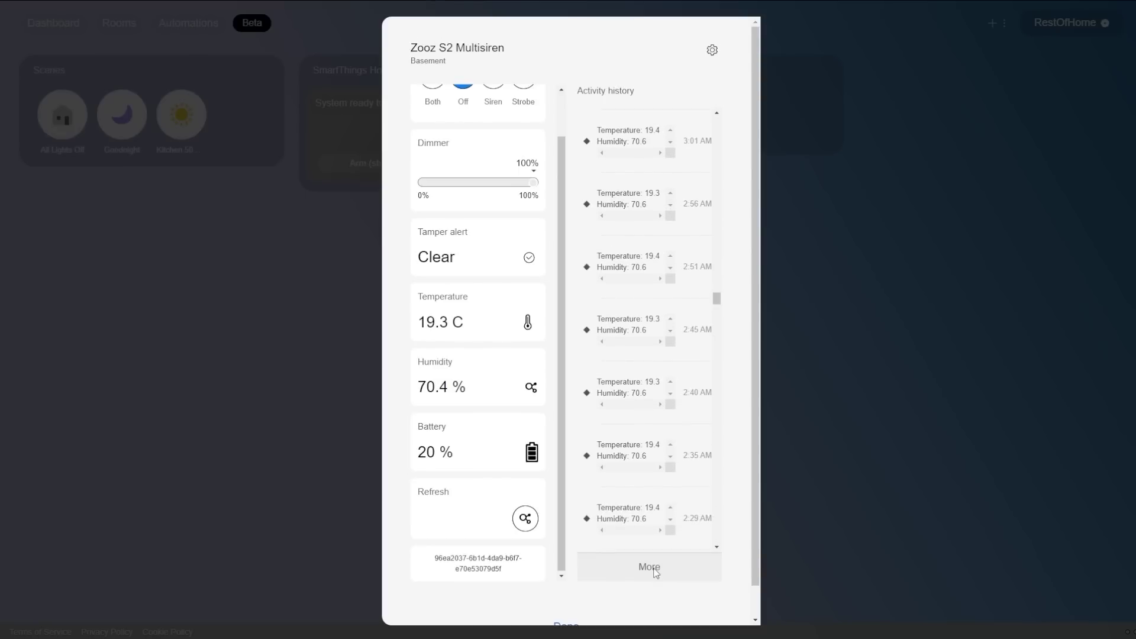
scroll(675, 260, "down", 20)
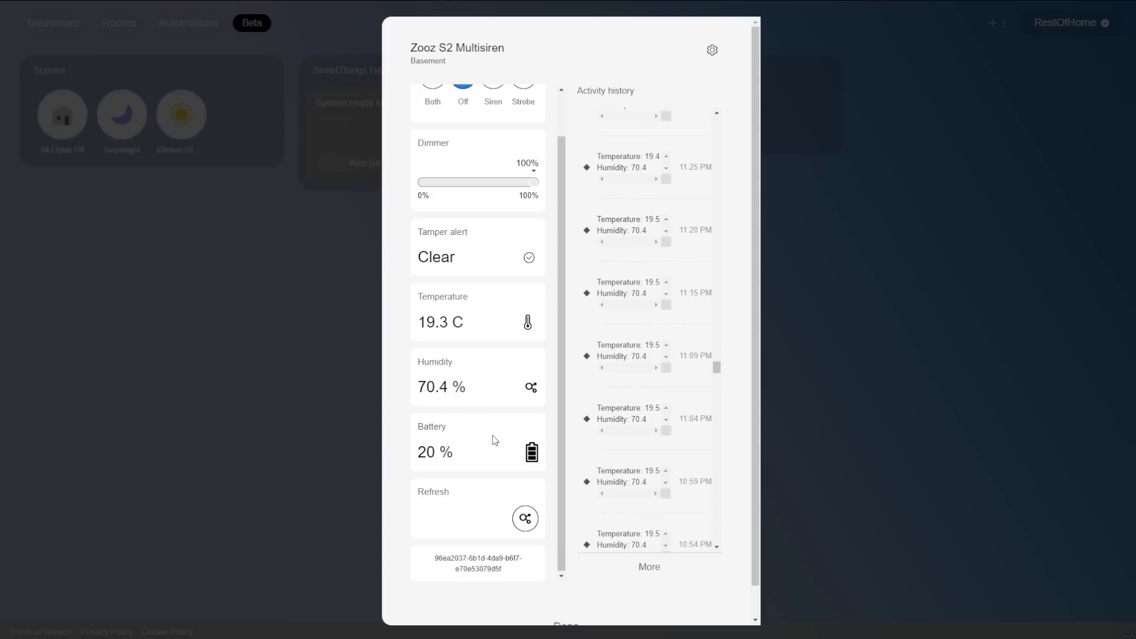
scroll(482, 172, "up", 1)
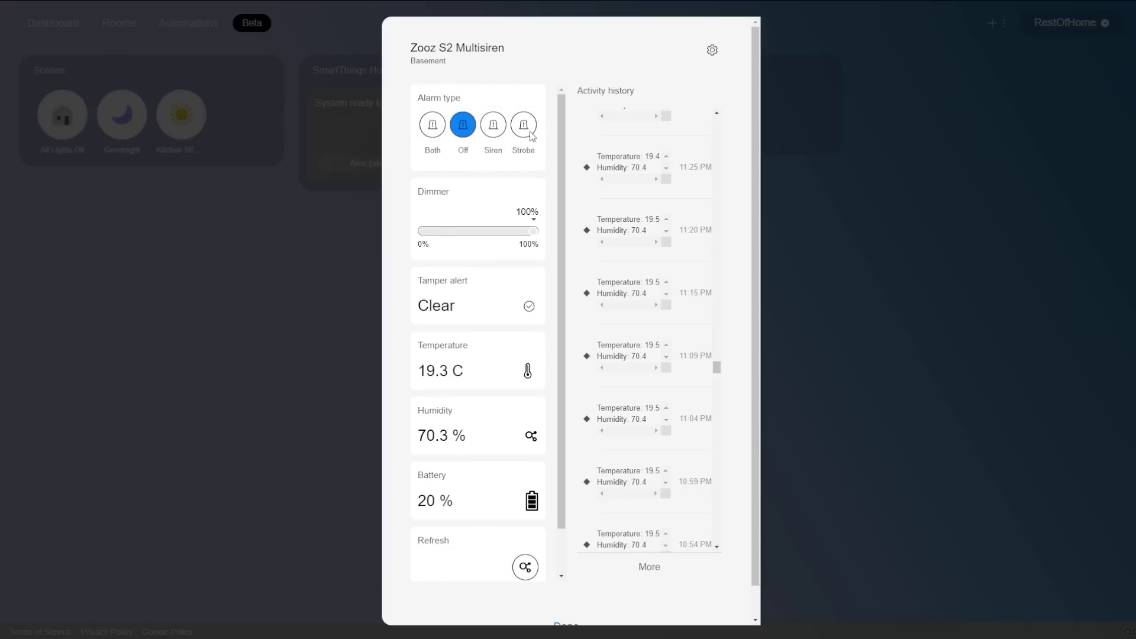
Step: View the Zooz S2 Multisiren's name, room and deletion options, leave them unchanged and close the device details
left_click(712, 50)
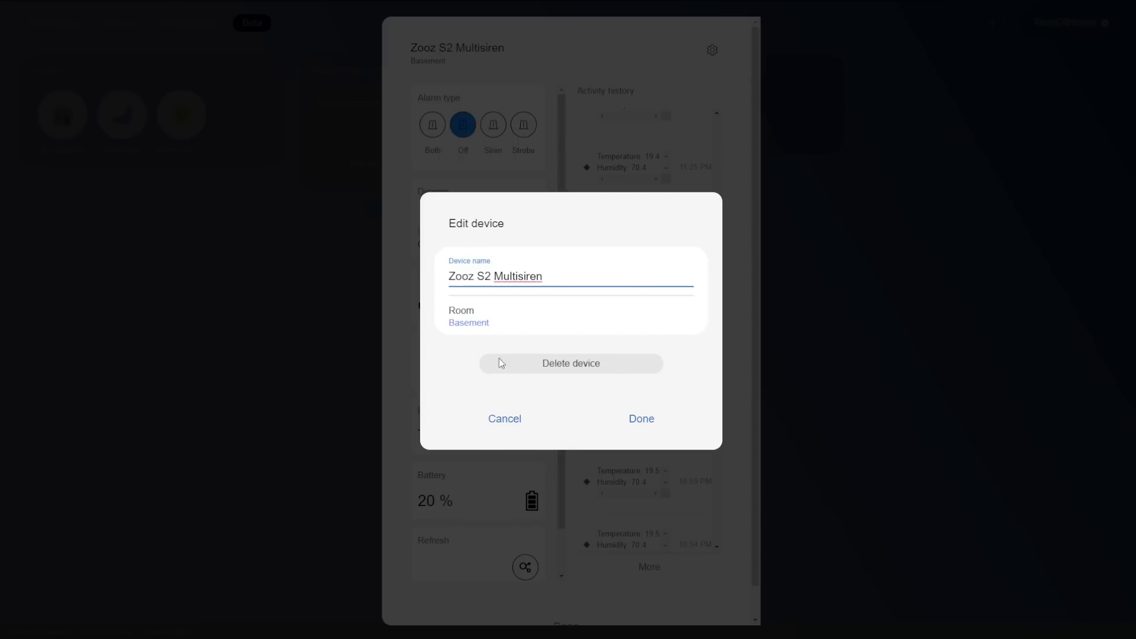
left_click(548, 433)
left_click(345, 239)
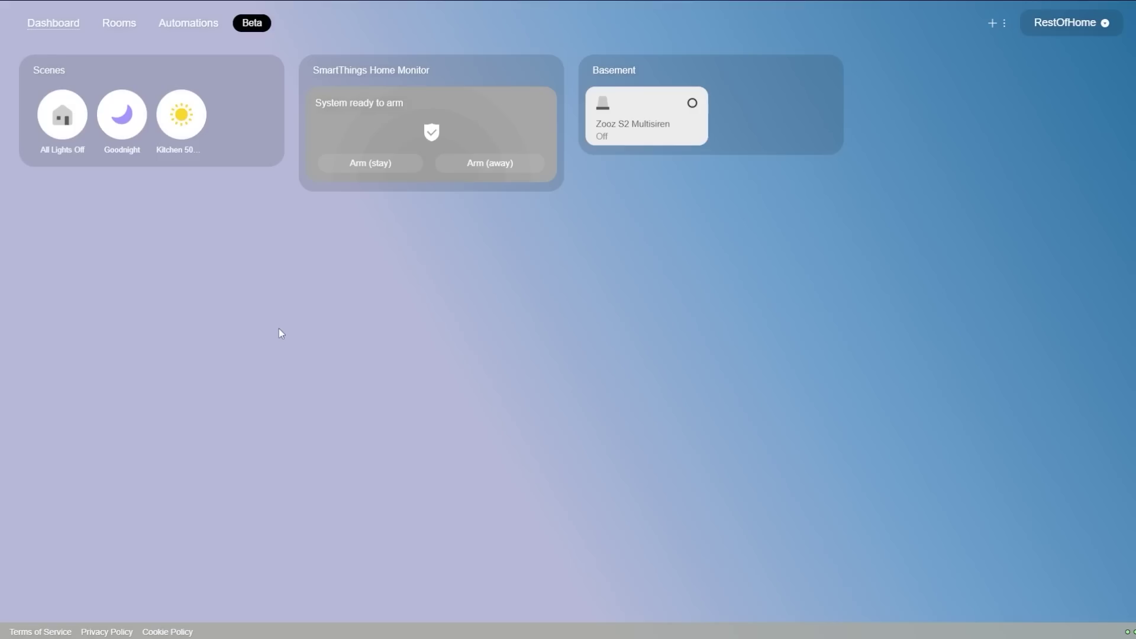
Step: In the Rooms view, turn the Office room's Basement Office light on and back off
left_click(108, 26)
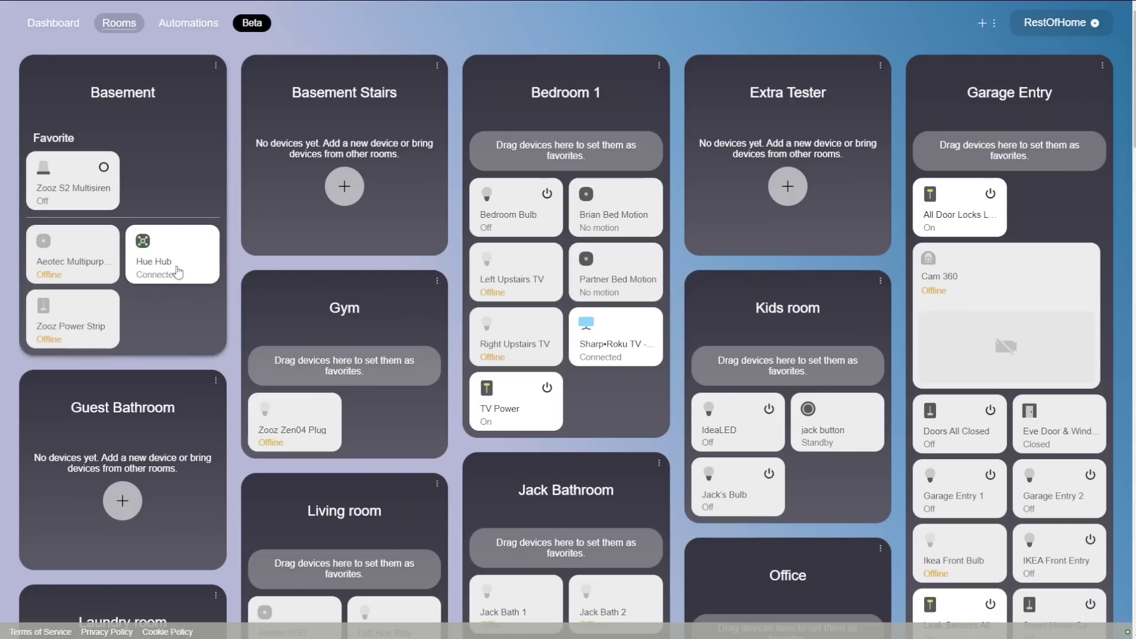
scroll(465, 471, "down", 2)
scroll(465, 472, "down", 3)
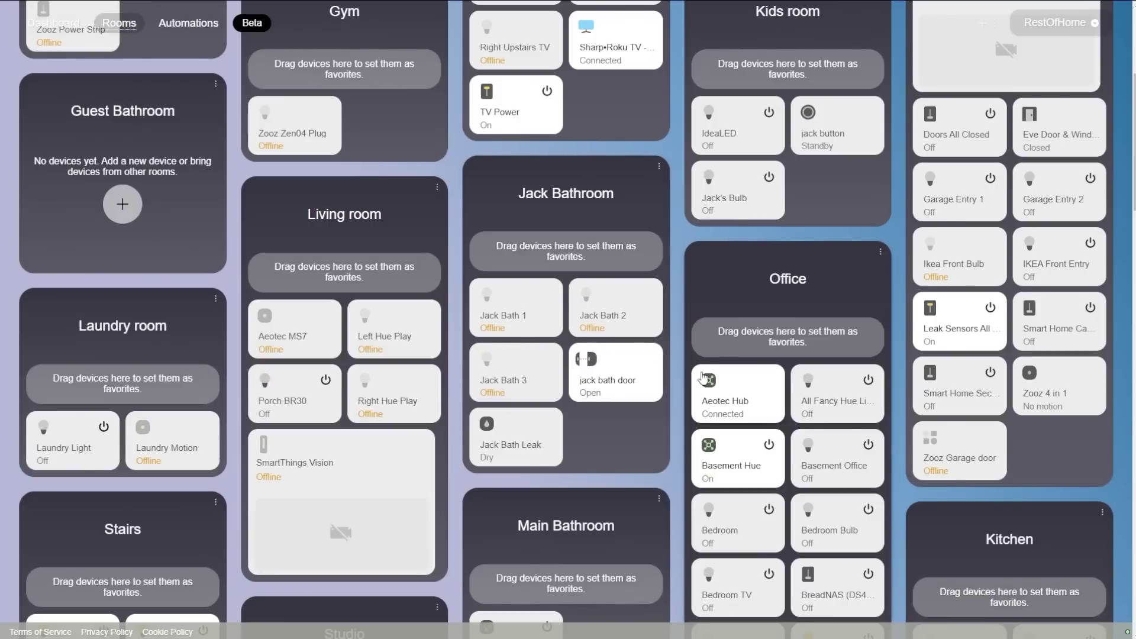
left_click(868, 445)
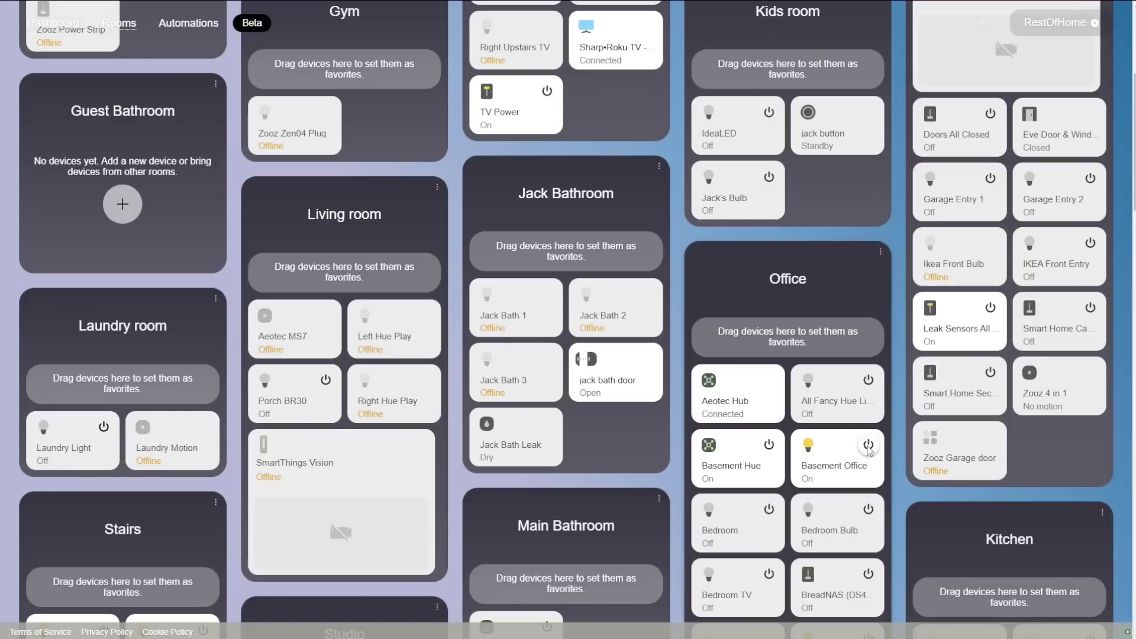
left_click(868, 449)
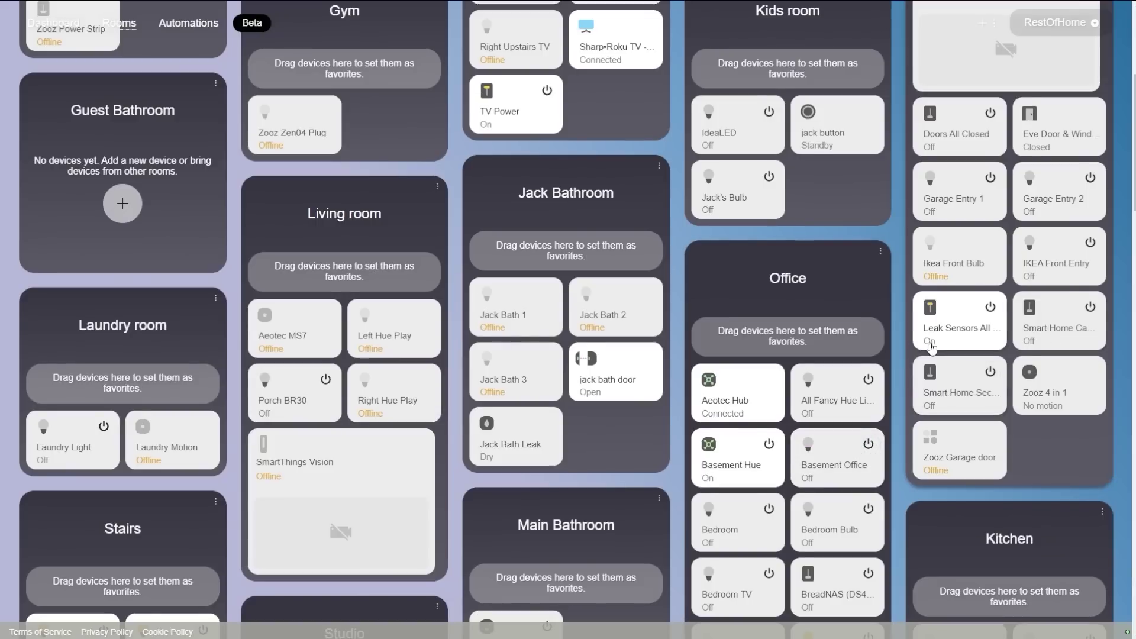
Step: Look at the details and activity history of Tv plug 2 in the Testing room, and close them
scroll(948, 394, "down", 15)
scroll(769, 339, "down", 7)
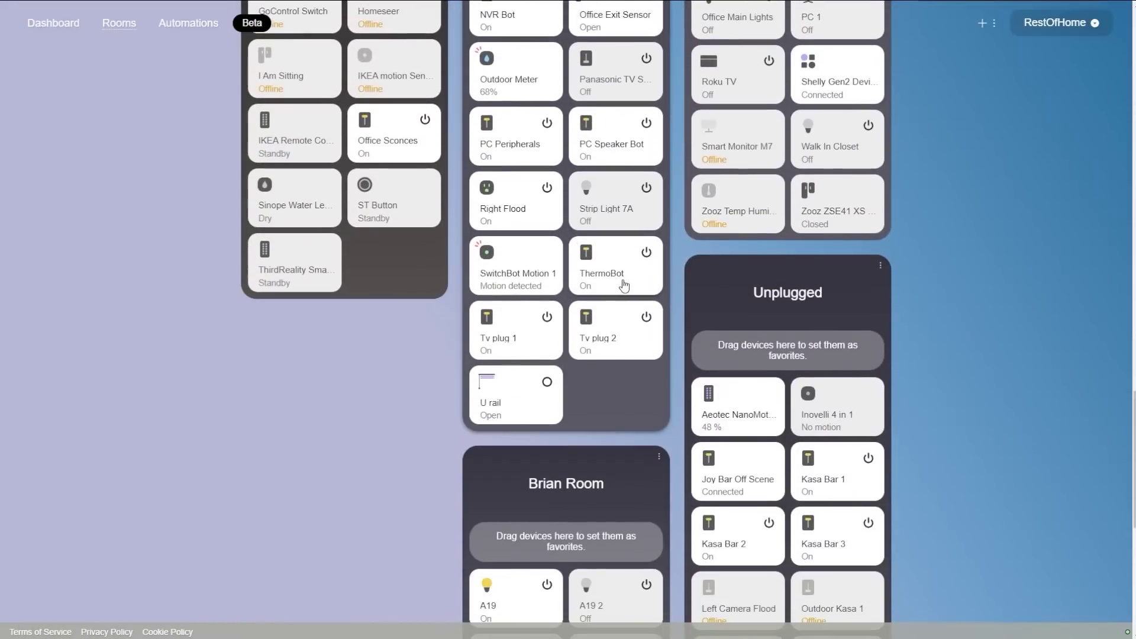
left_click(589, 349)
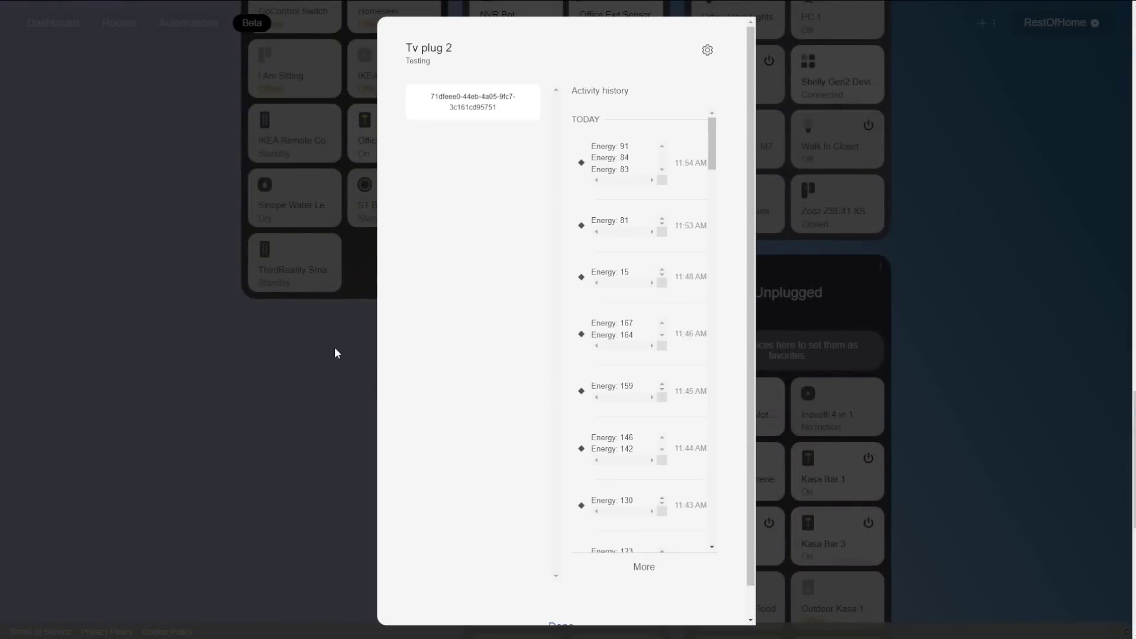
left_click(296, 409)
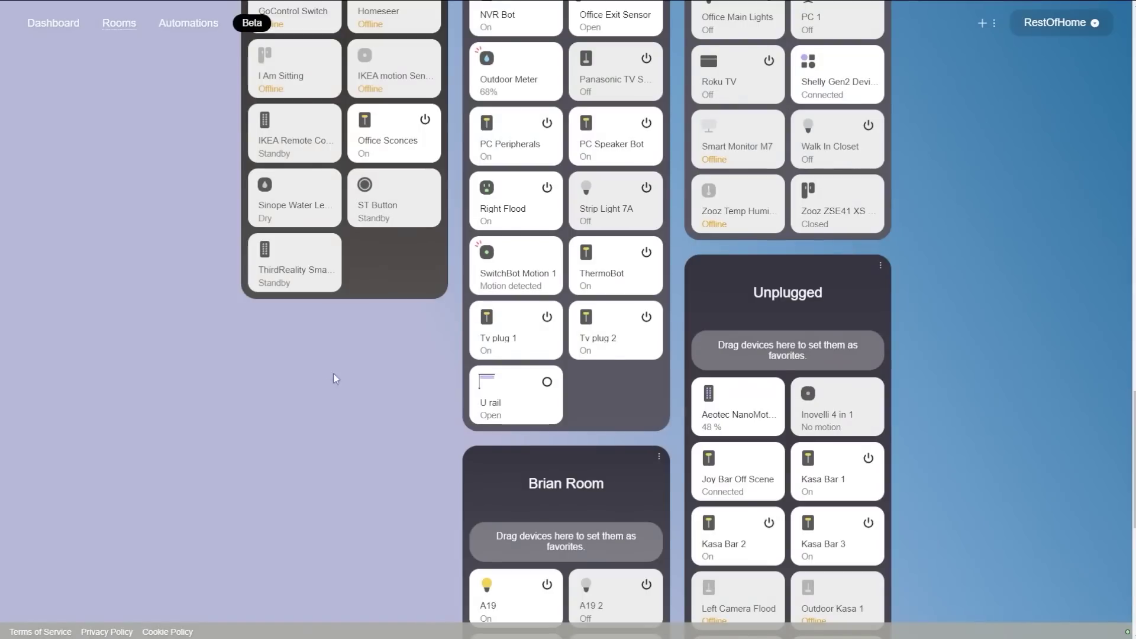
Step: Turn off the A19 bulb in the room that holds the four A19 bulbs
scroll(355, 385, "down", 5)
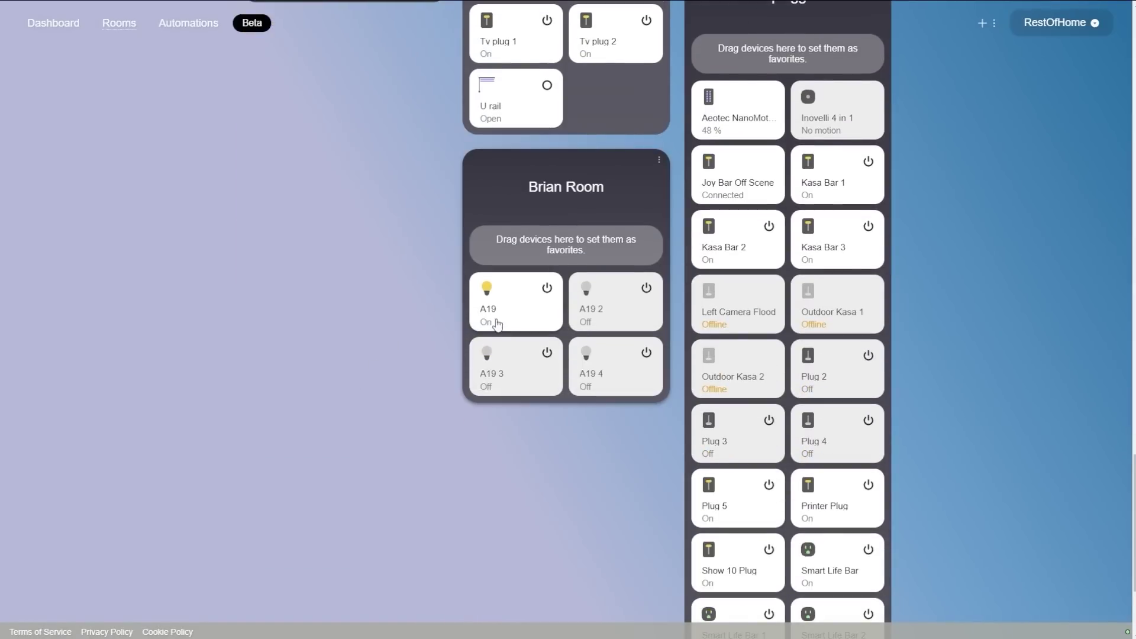
left_click(542, 289)
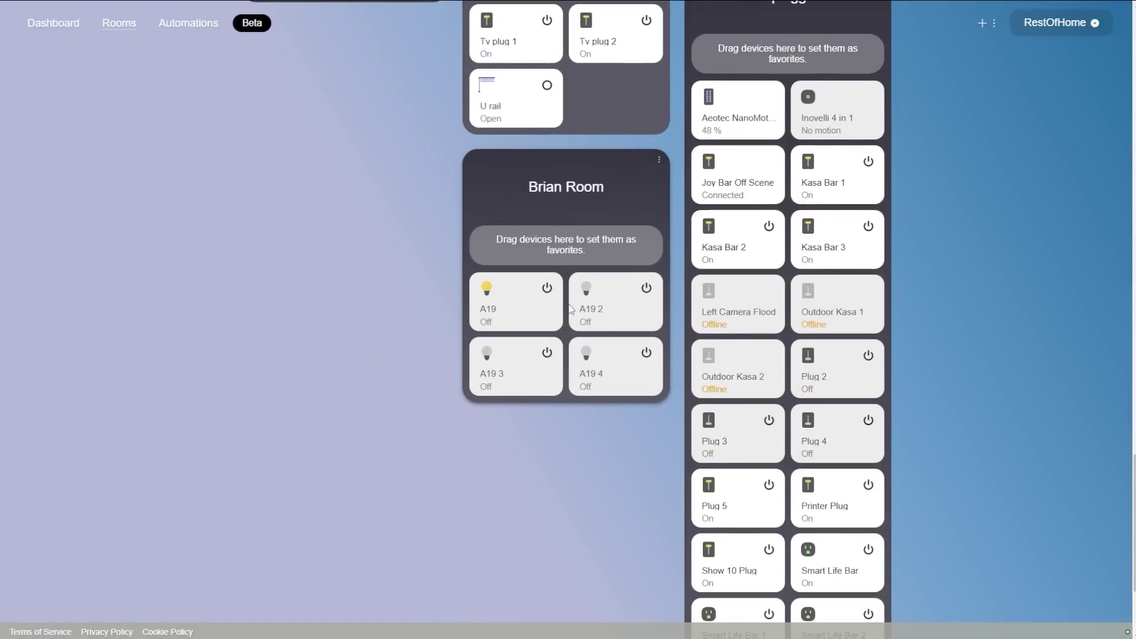
scroll(292, 465, "up", 10)
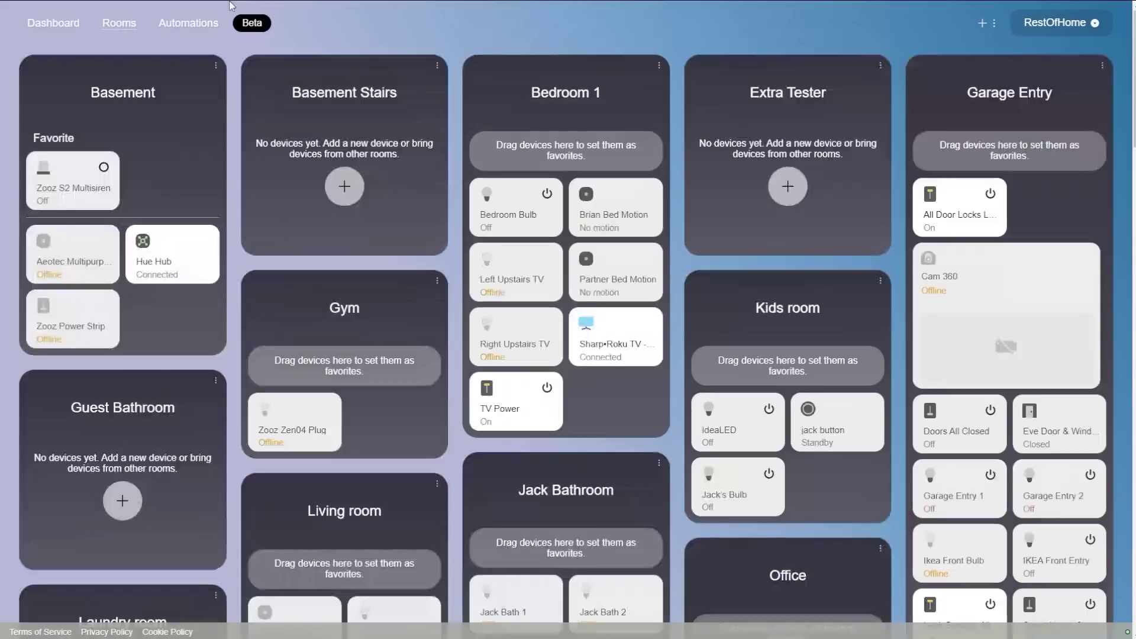
Step: Start the SmartThings Home Monitor setup from the automations and accept all sensors for Armed (Away)
left_click(196, 27)
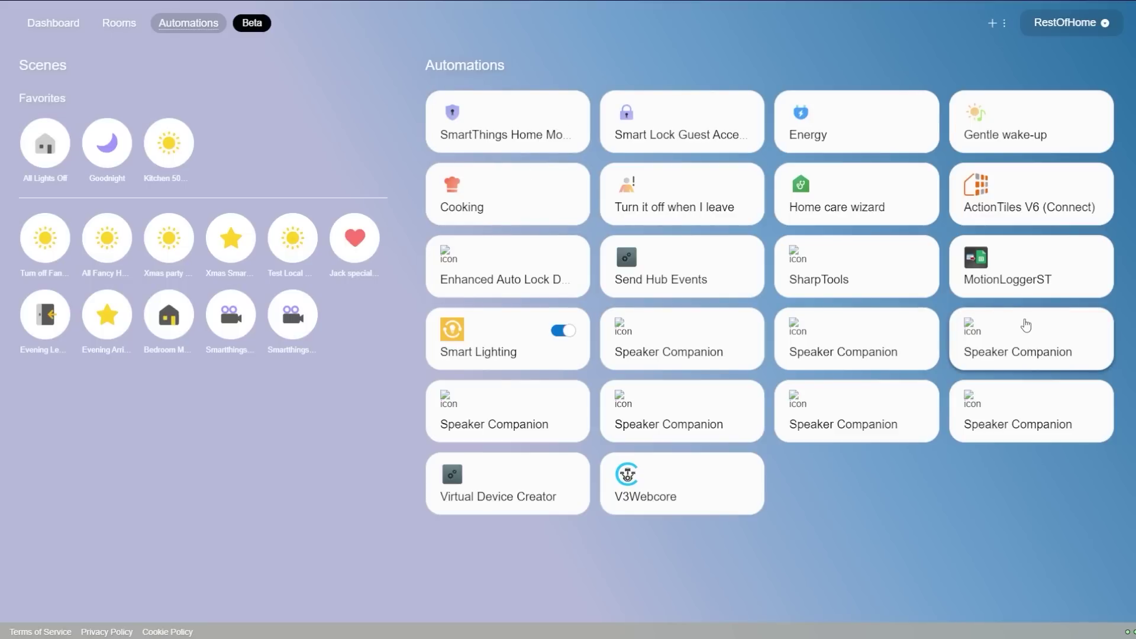
left_click(509, 140)
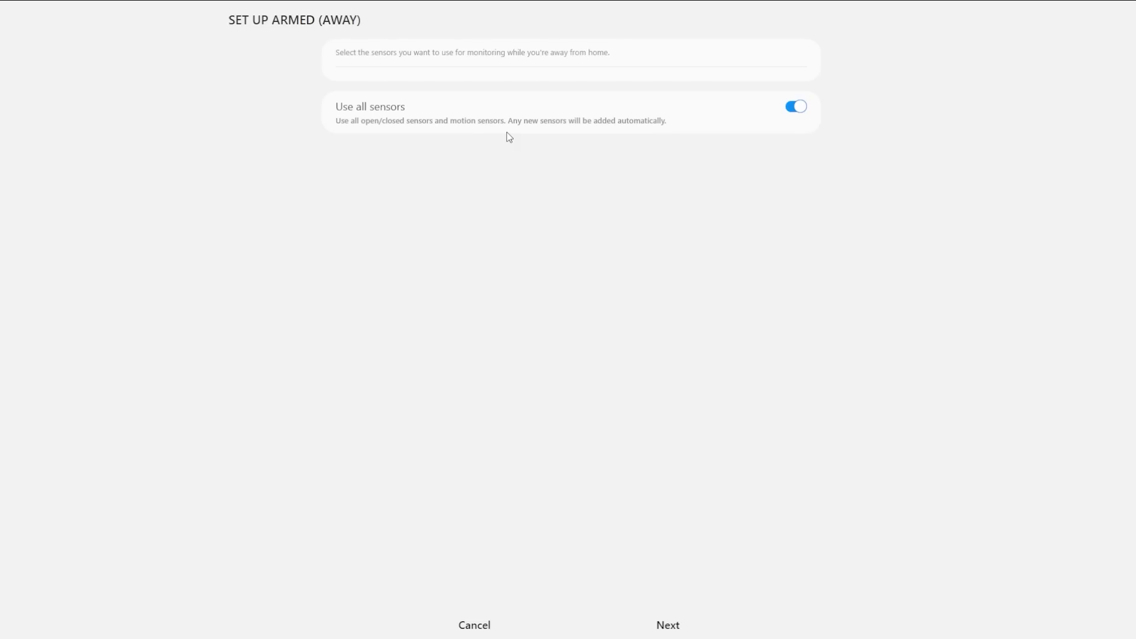
left_click(669, 625)
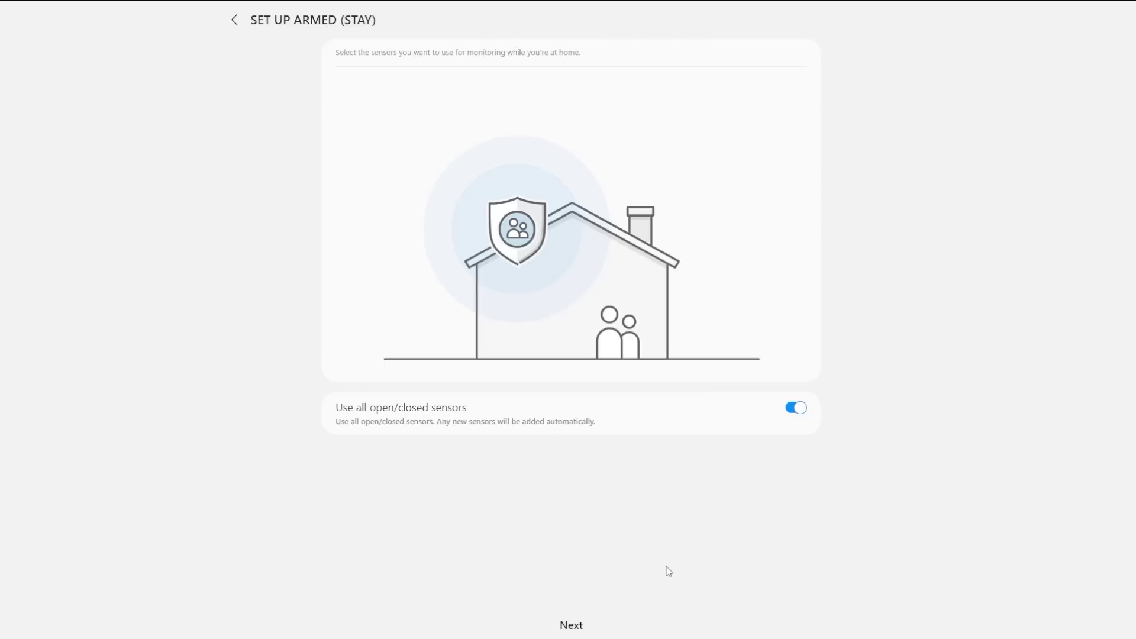
Step: For Armed (Stay), disable using all open/closed sensors and choose every listed open/closed sensor except Amazing Device
left_click(797, 408)
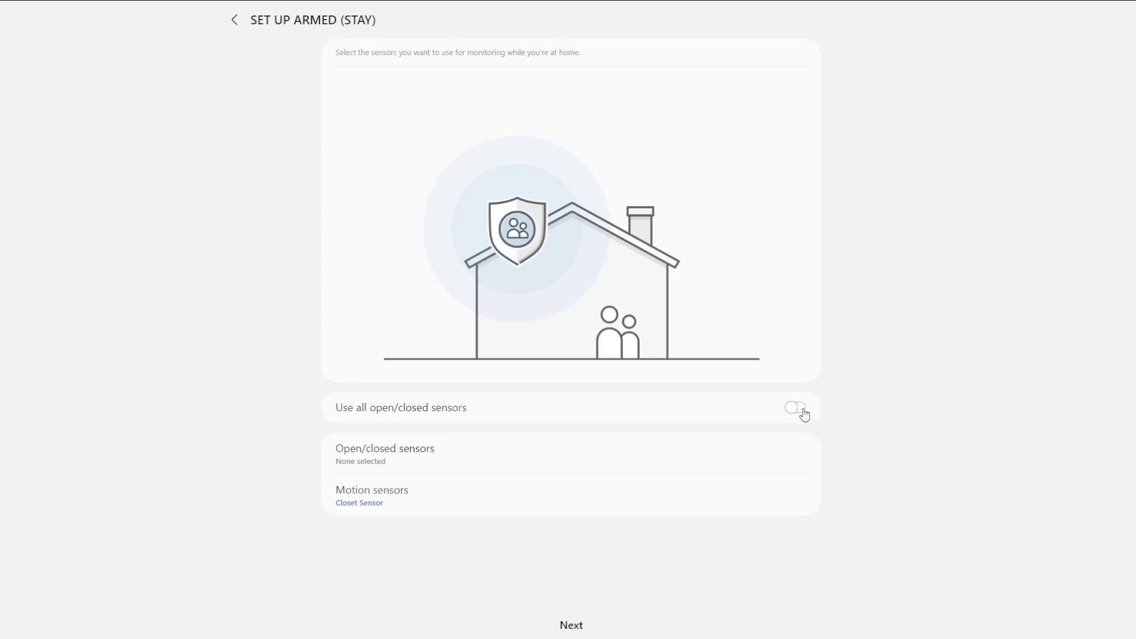
left_click(415, 454)
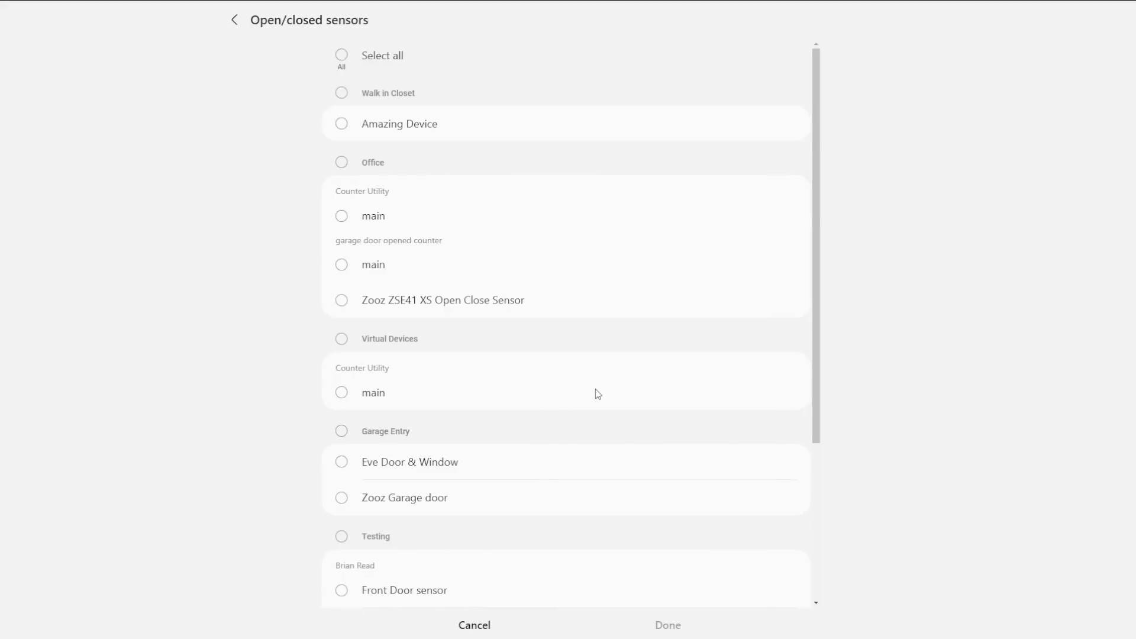
left_click(343, 61)
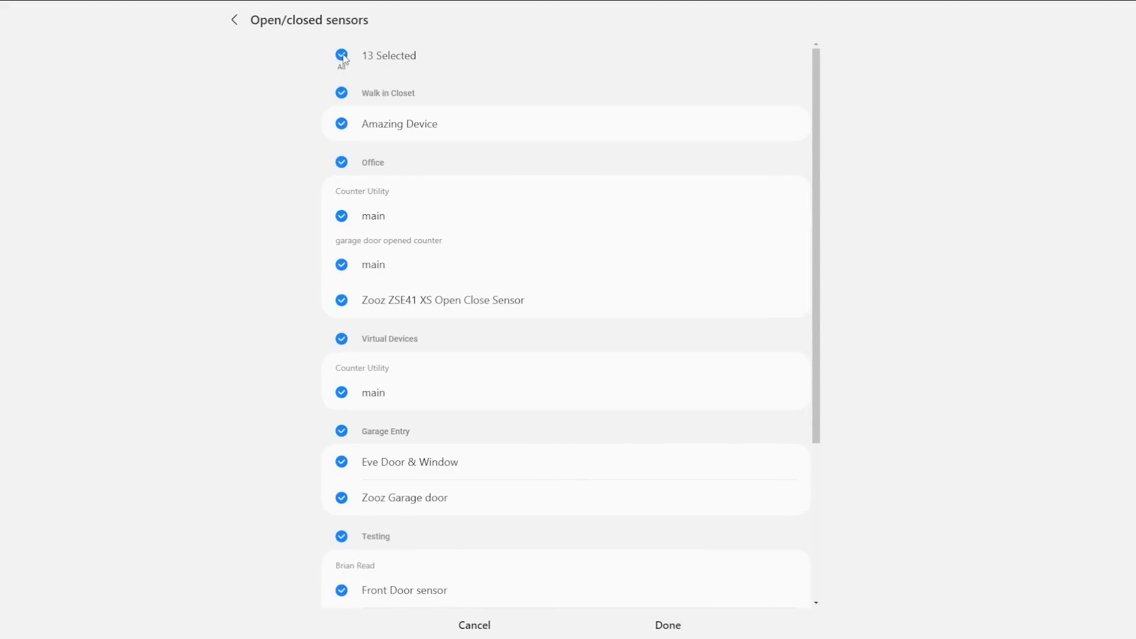
left_click(342, 124)
left_click(668, 625)
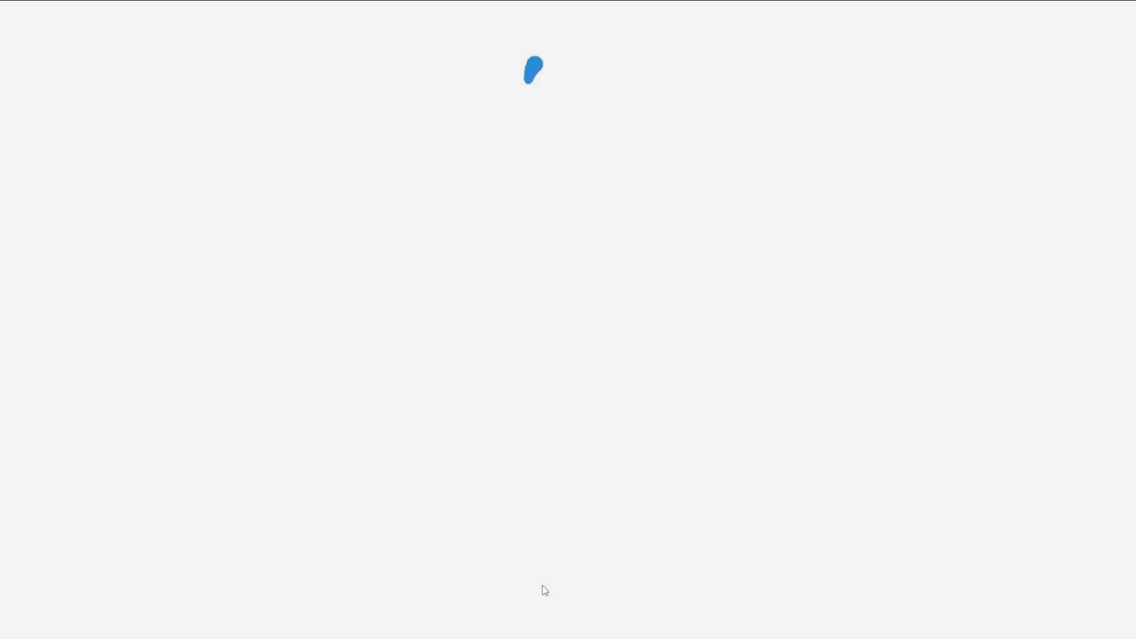
Step: Accept the default intrusion response settings and finish the Home Monitor setup, returning to the automations
left_click(585, 629)
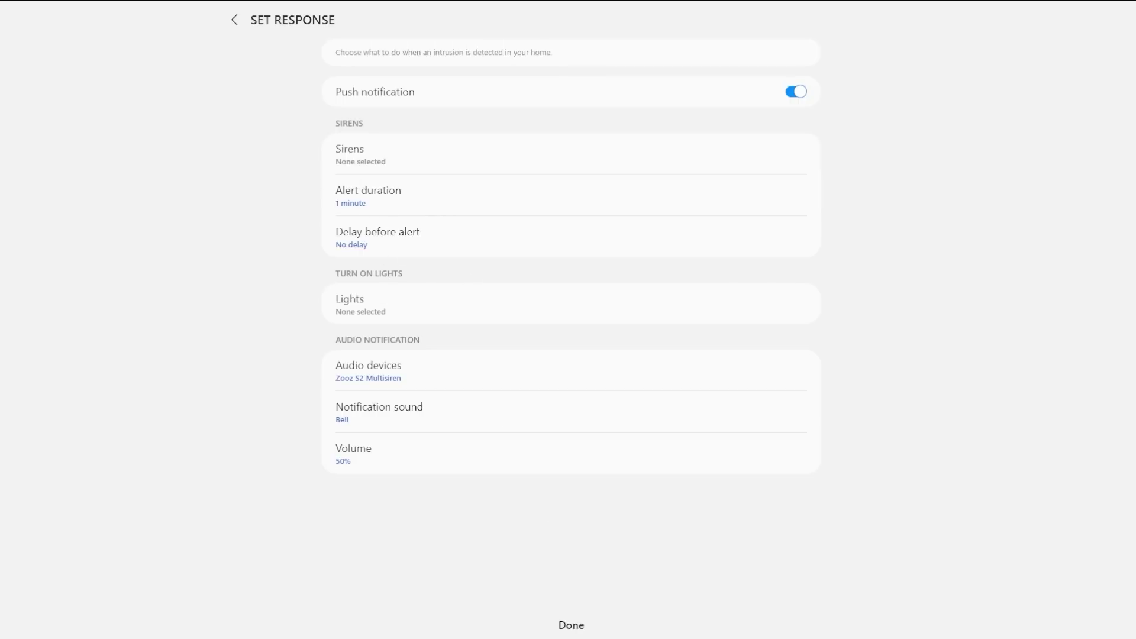
left_click(569, 626)
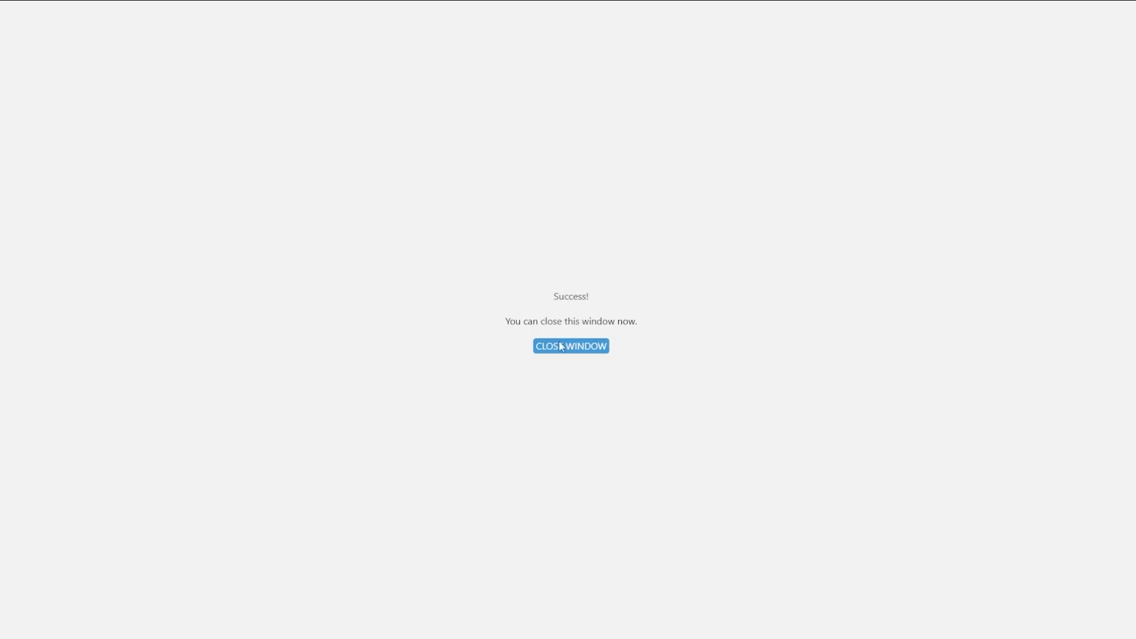
left_click(561, 347)
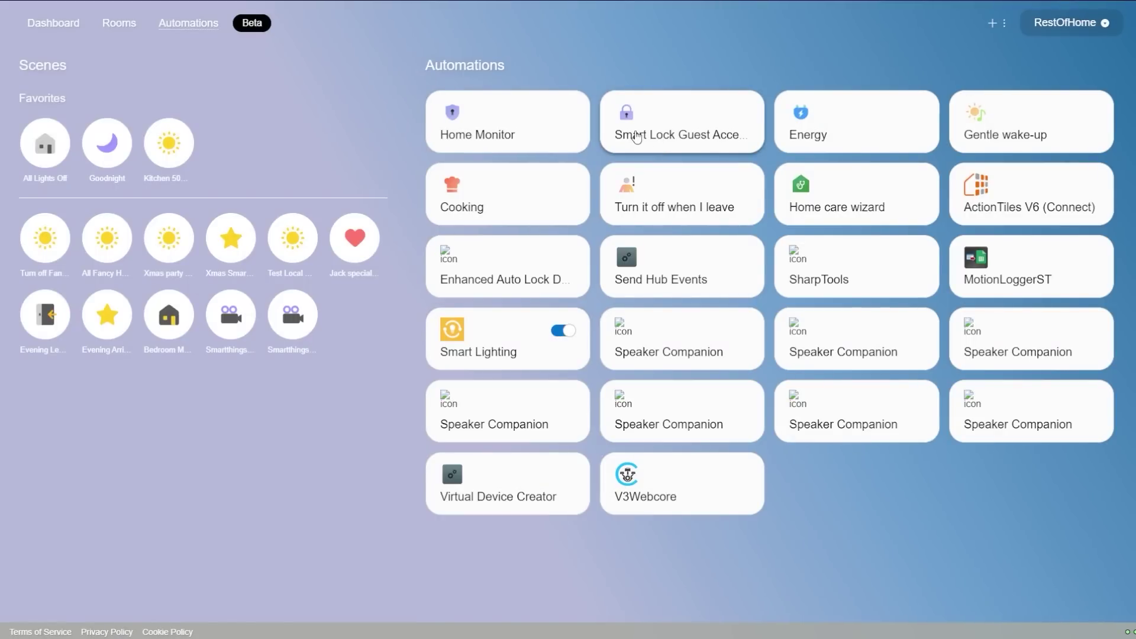
Step: Review the SmartThings Energy features and requirements, complete its setup and return to the automations
left_click(843, 136)
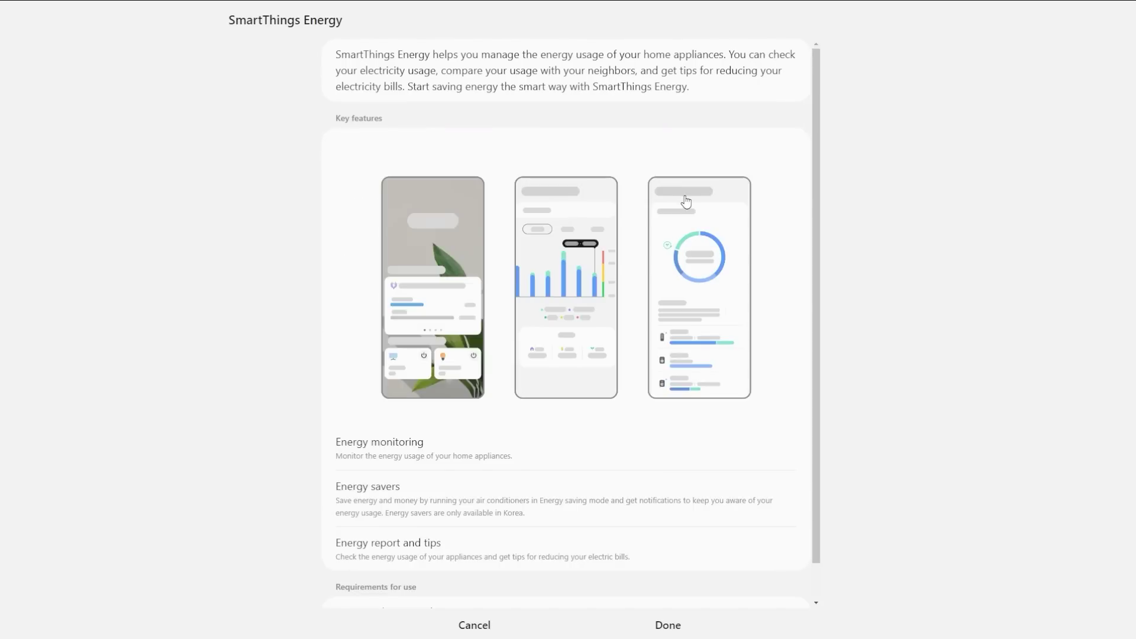
scroll(679, 204, "down", 1)
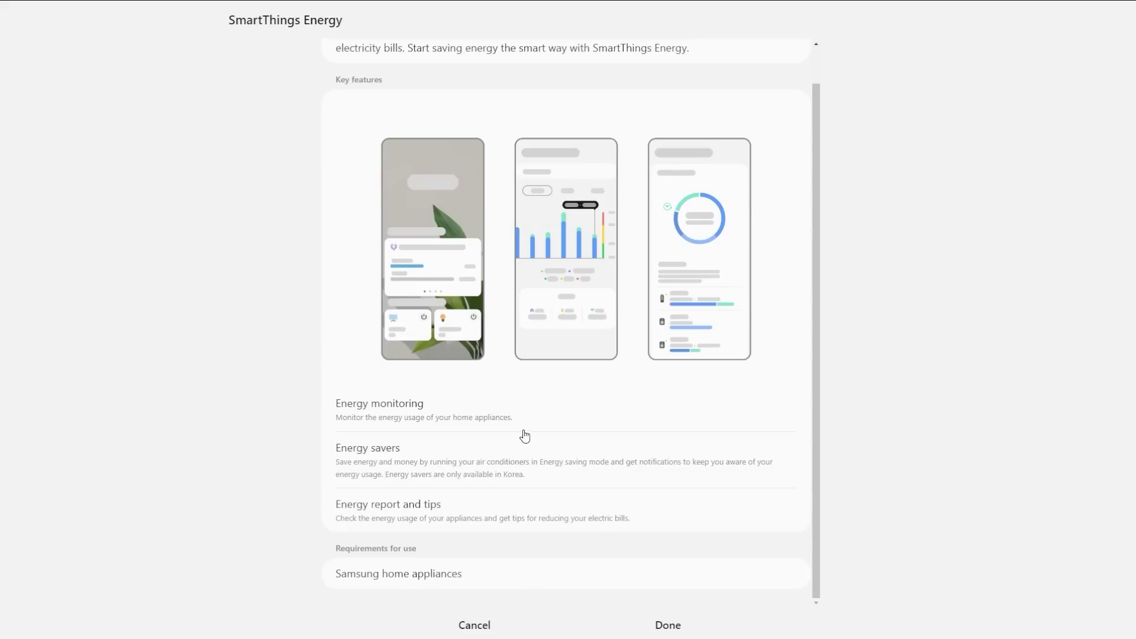
scroll(464, 501, "up", 1)
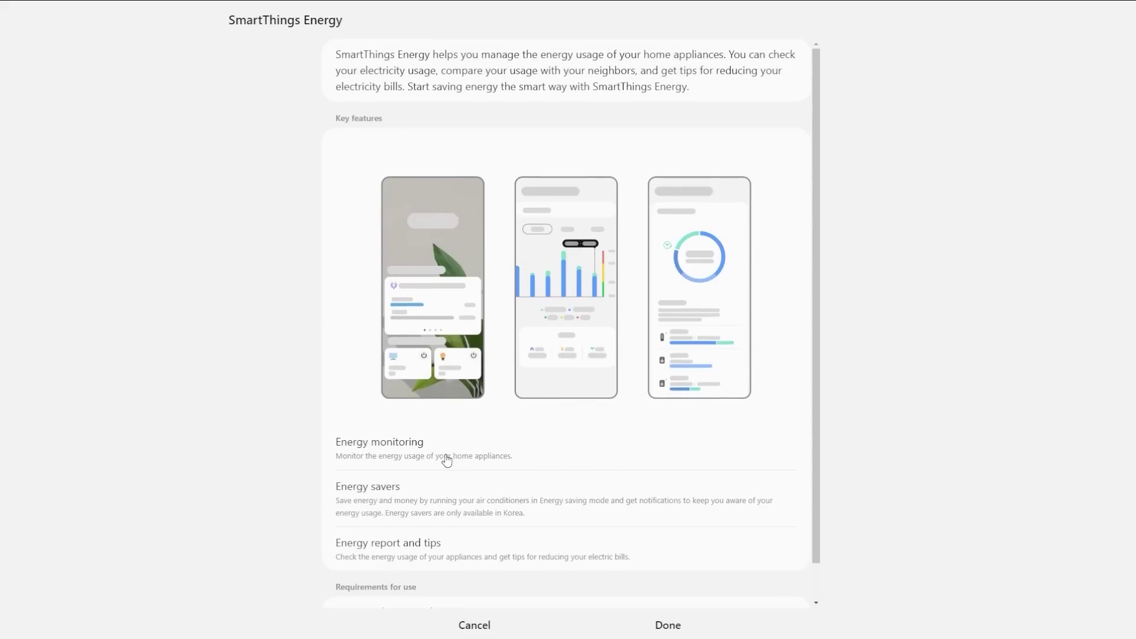
double_click(477, 557)
left_click(477, 544)
scroll(477, 543, "down", 1)
left_click(668, 624)
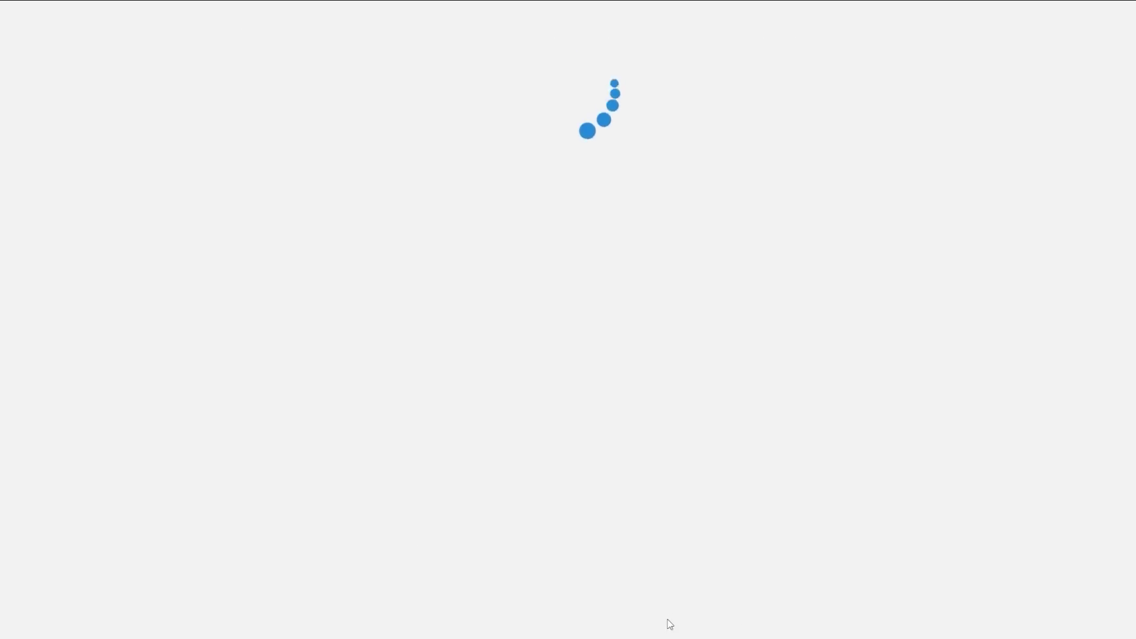
left_click(576, 351)
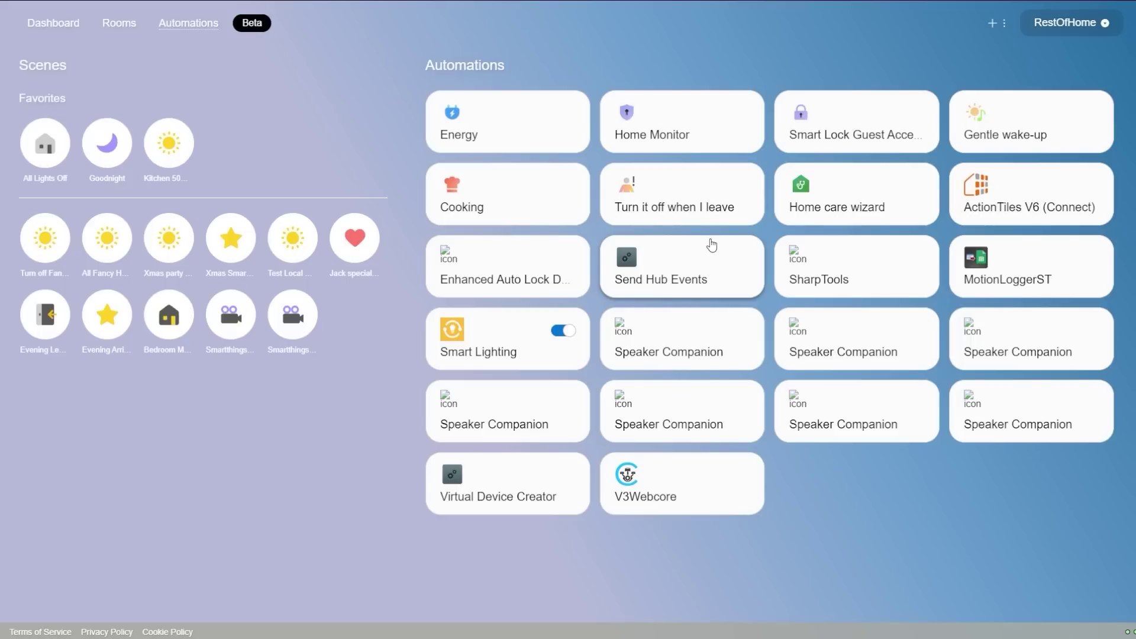
Step: Review the Smart Lighting automation that activates the Smartthings Downstairs TV Off scene and its additional options, leaving without saving changes
left_click(476, 349)
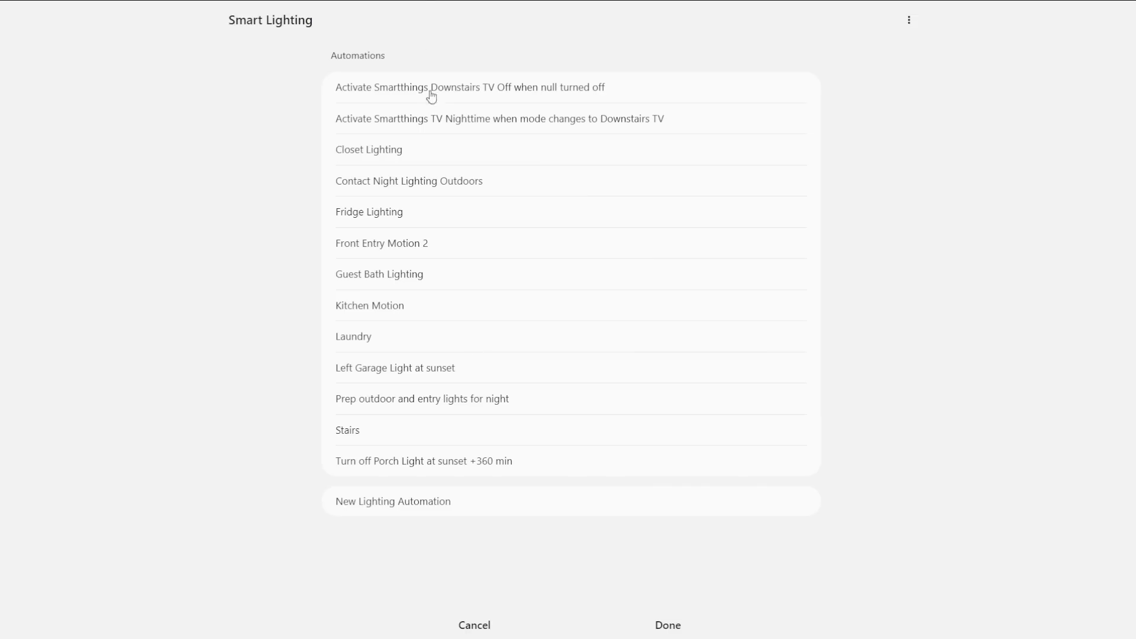
left_click(441, 89)
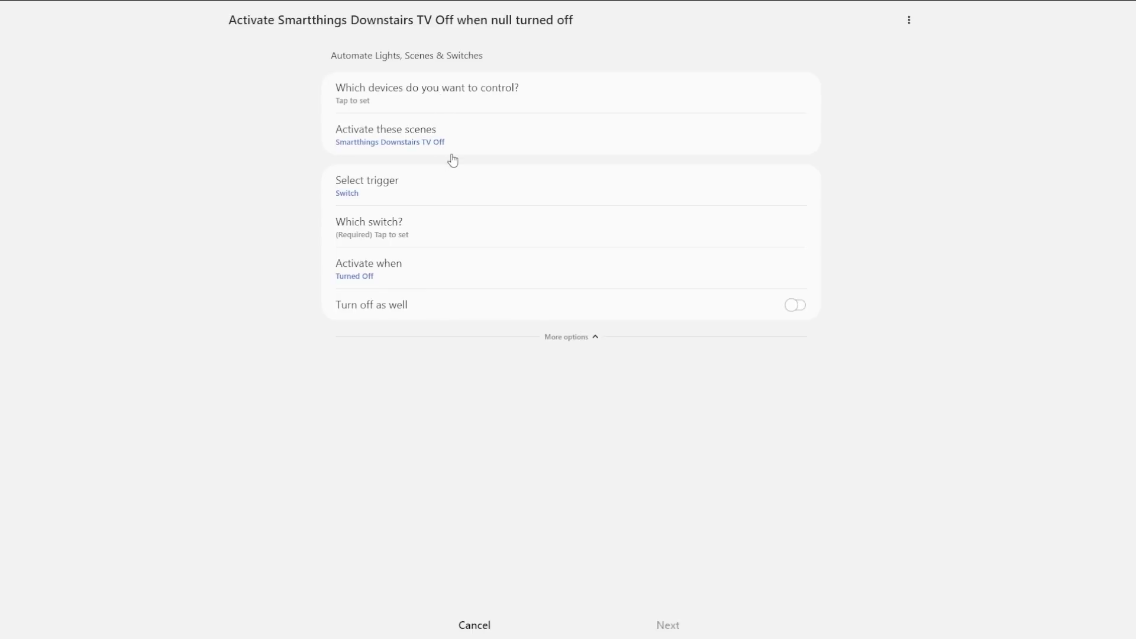
left_click(583, 343)
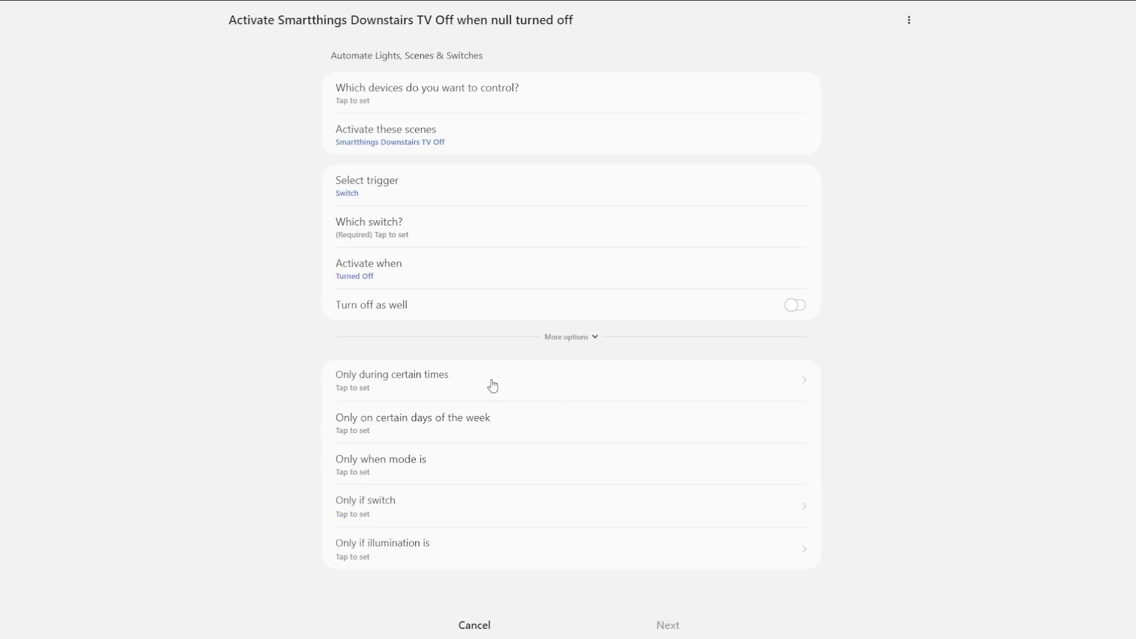
left_click(473, 622)
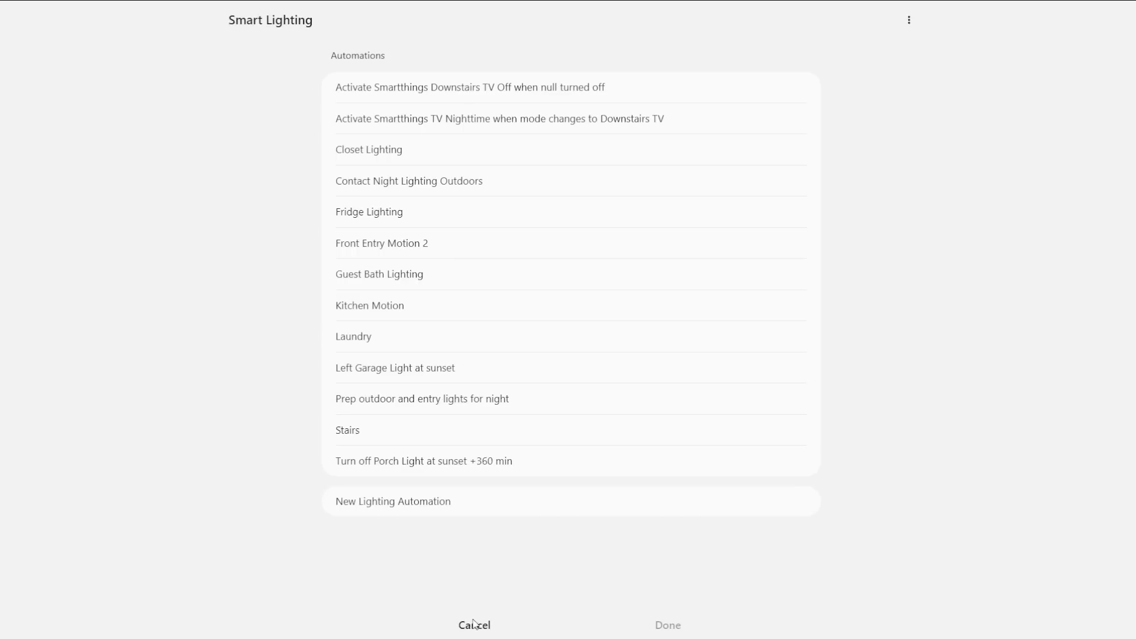
left_click(474, 625)
left_click(629, 608)
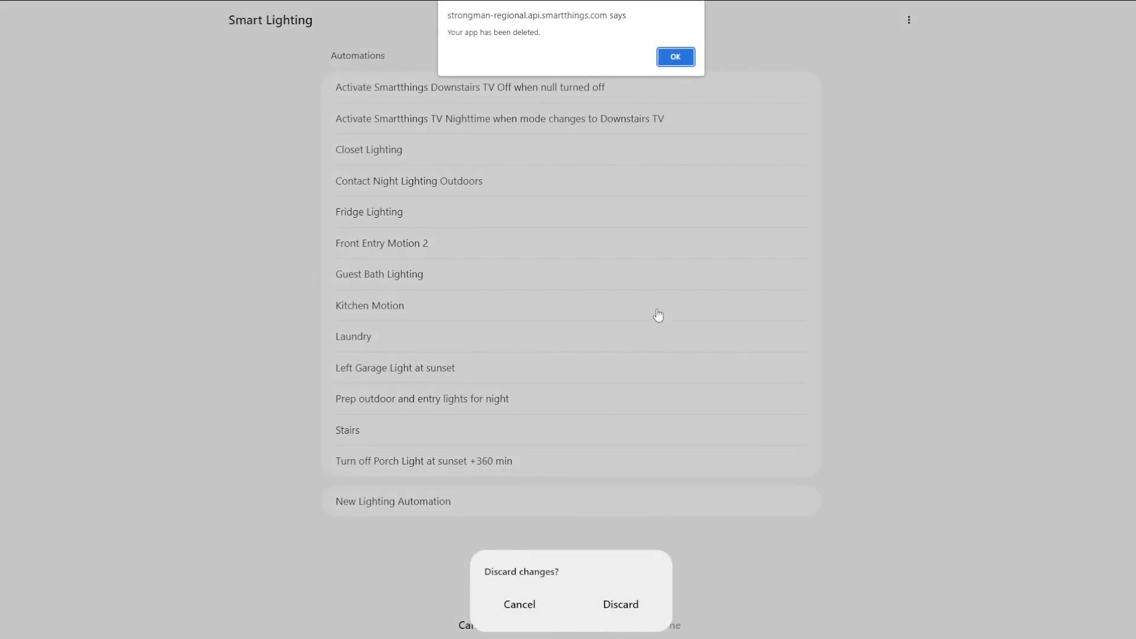
left_click(671, 62)
left_click(572, 349)
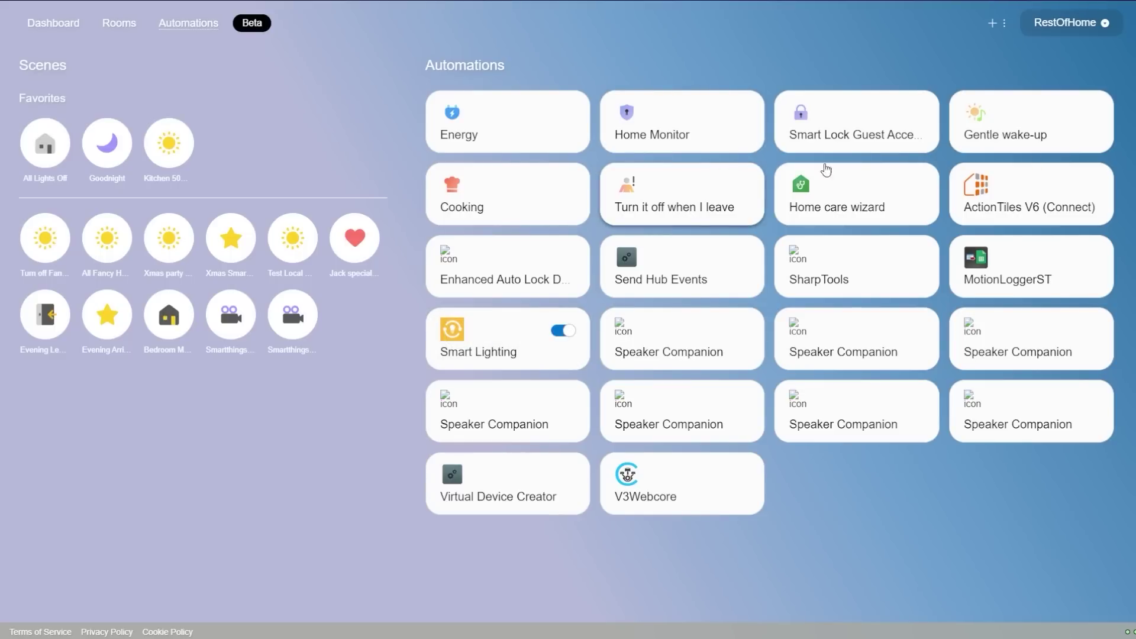
Step: Review the Gentle wake-up requirements, complete its setup from the automations and return to the dashboard
left_click(1029, 120)
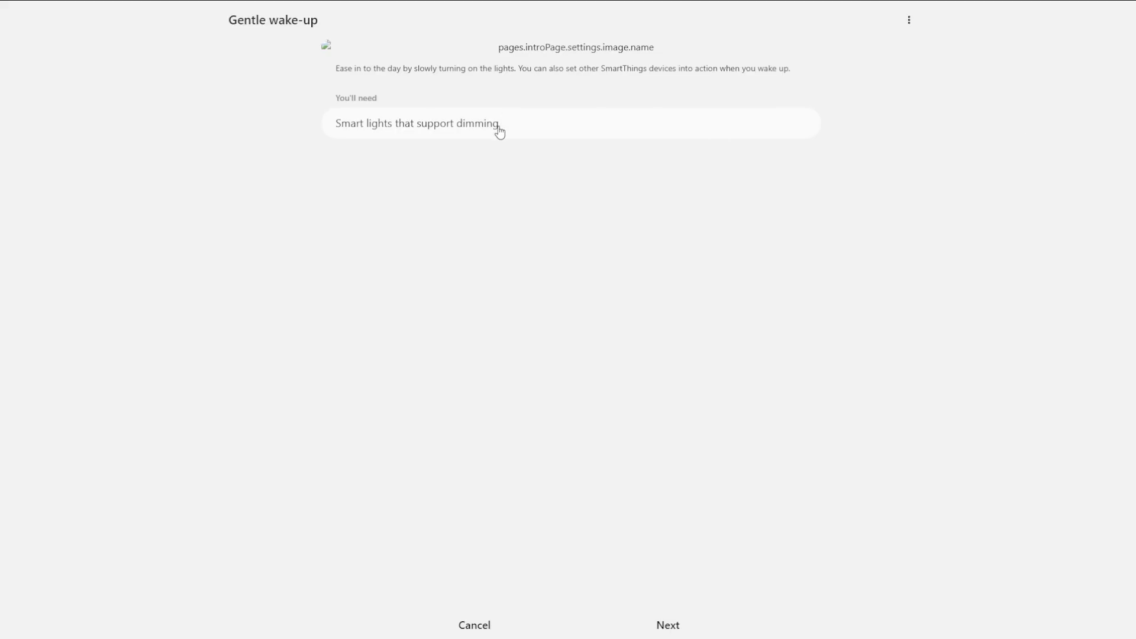
left_click(668, 626)
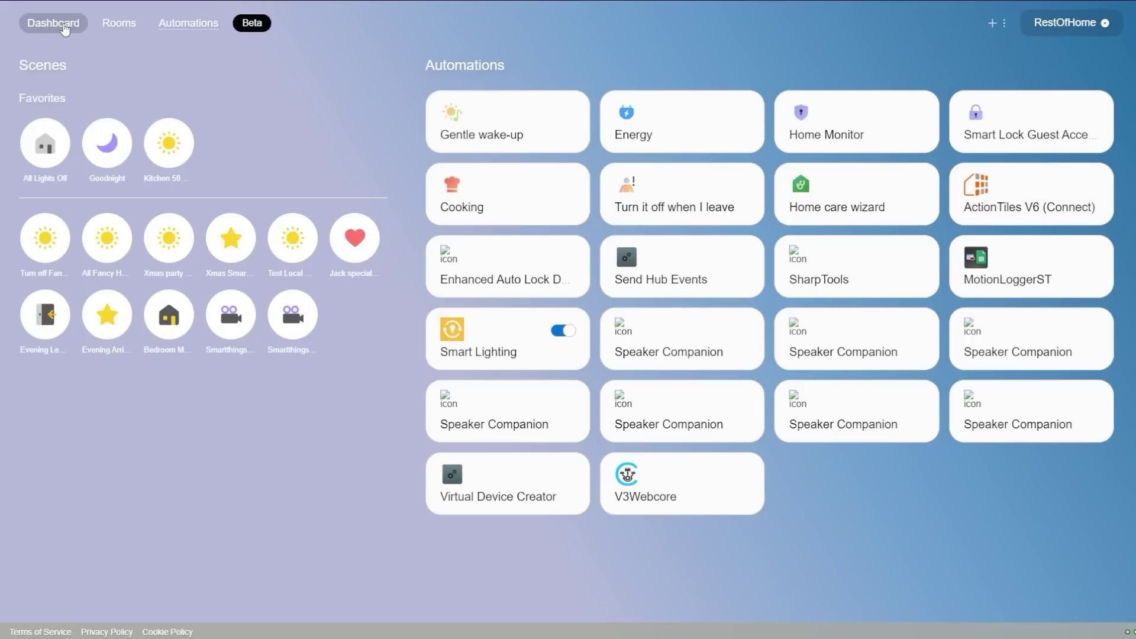
left_click(63, 26)
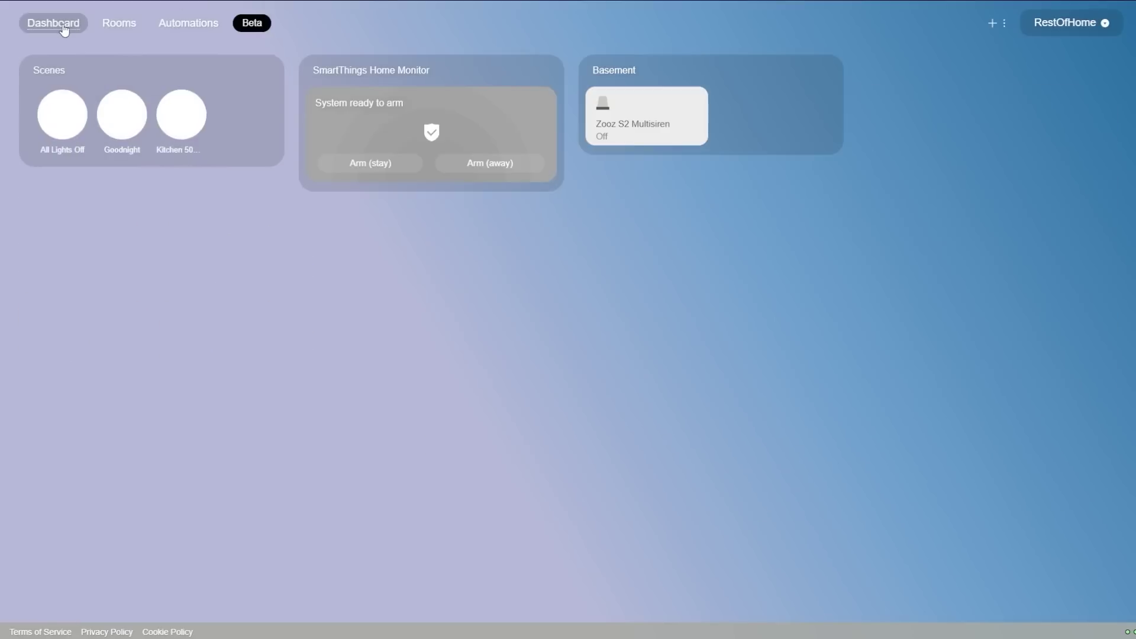
Step: Examine the RestOfHome location's name, geolocation and temperature unit settings, and close them without saving
left_click(1006, 24)
left_click(934, 49)
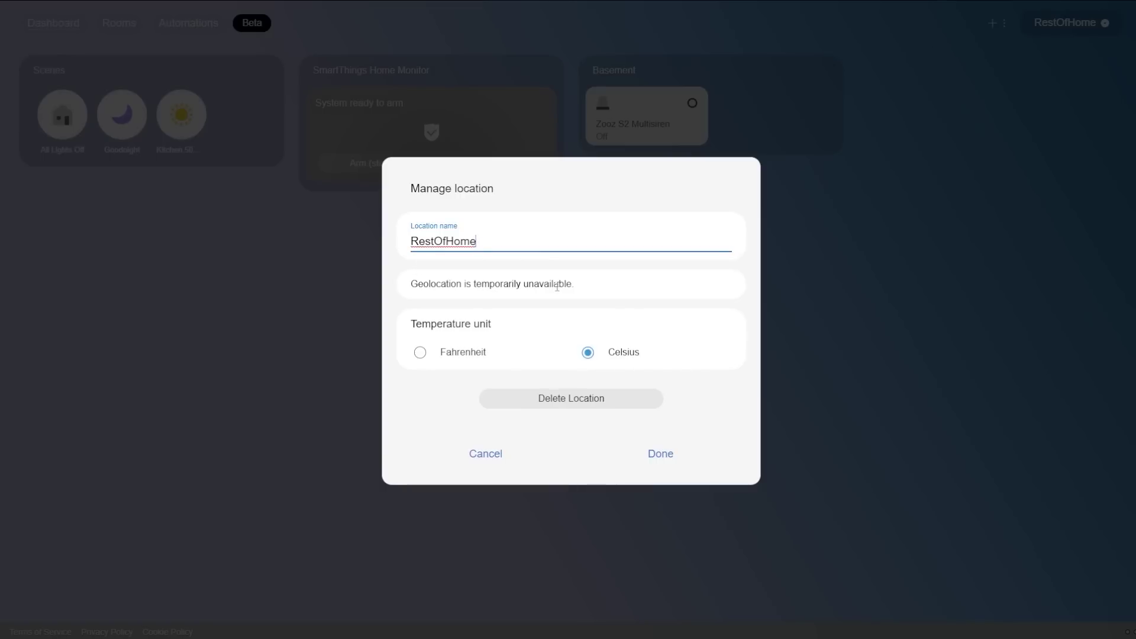
triple_click(464, 283)
left_click(465, 302)
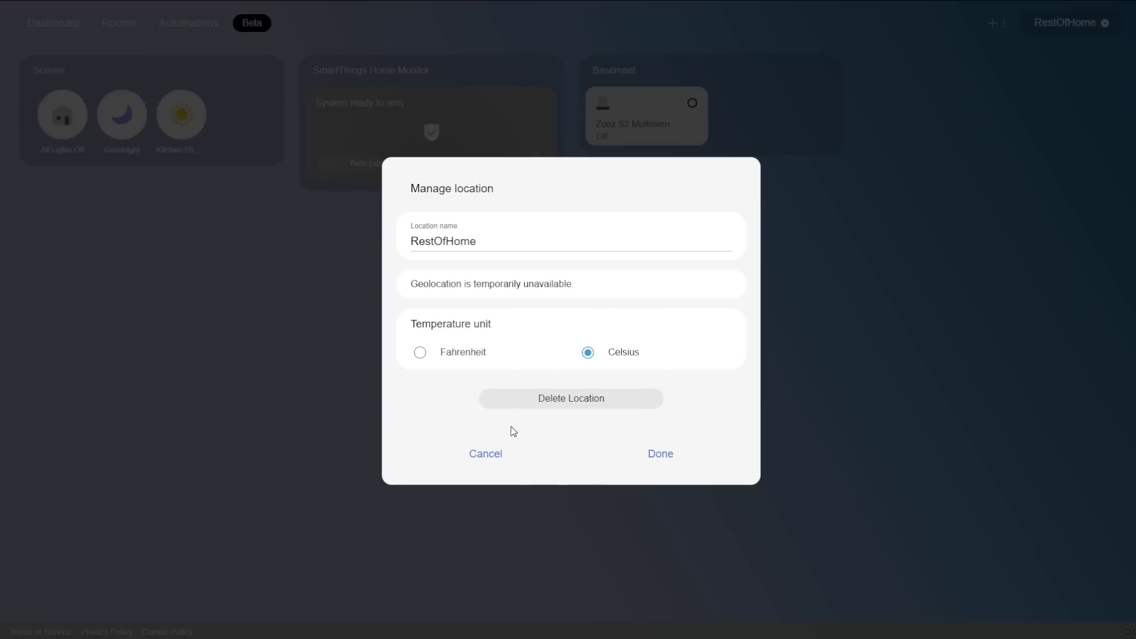
left_click(483, 456)
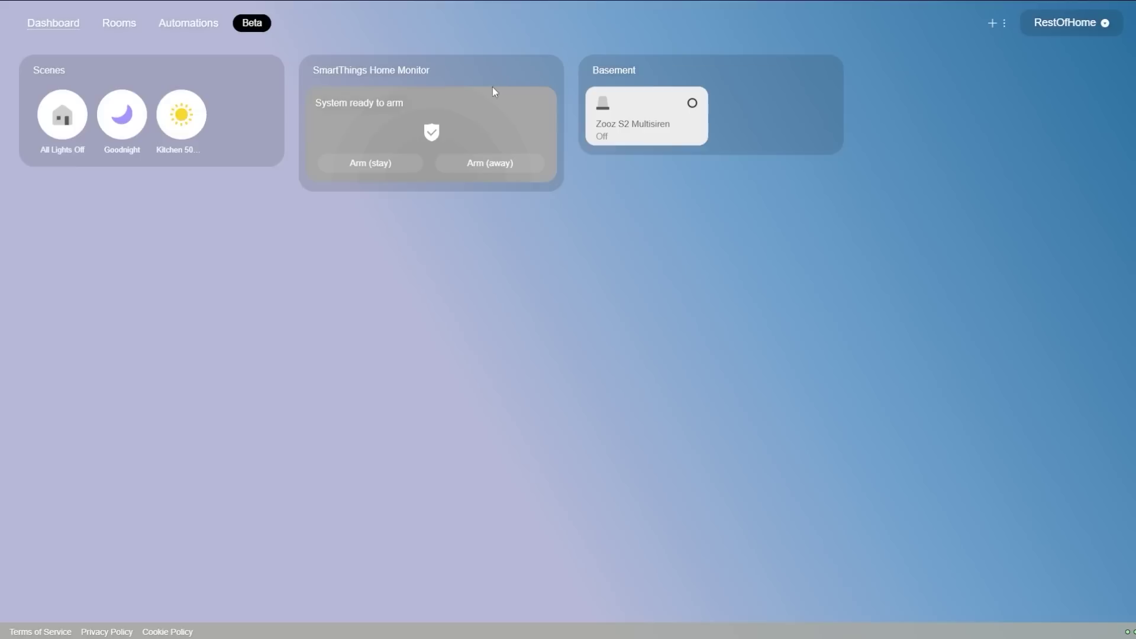
Step: Turn off Keep me signed in in the SmartThings settings, check the session length choices and close the settings
left_click(1007, 26)
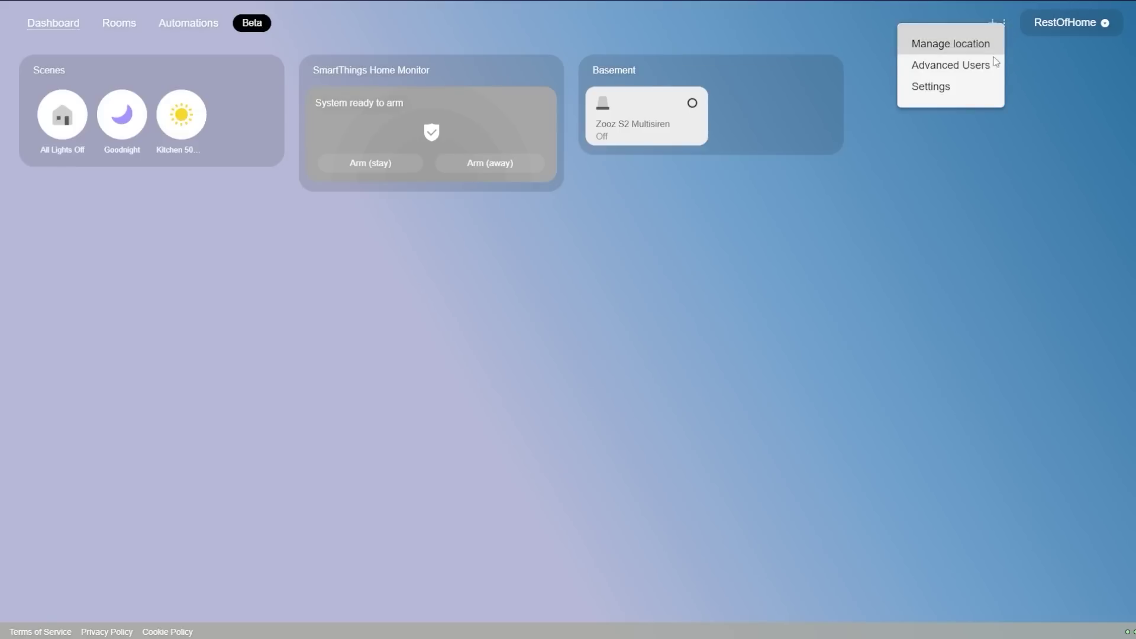
left_click(936, 92)
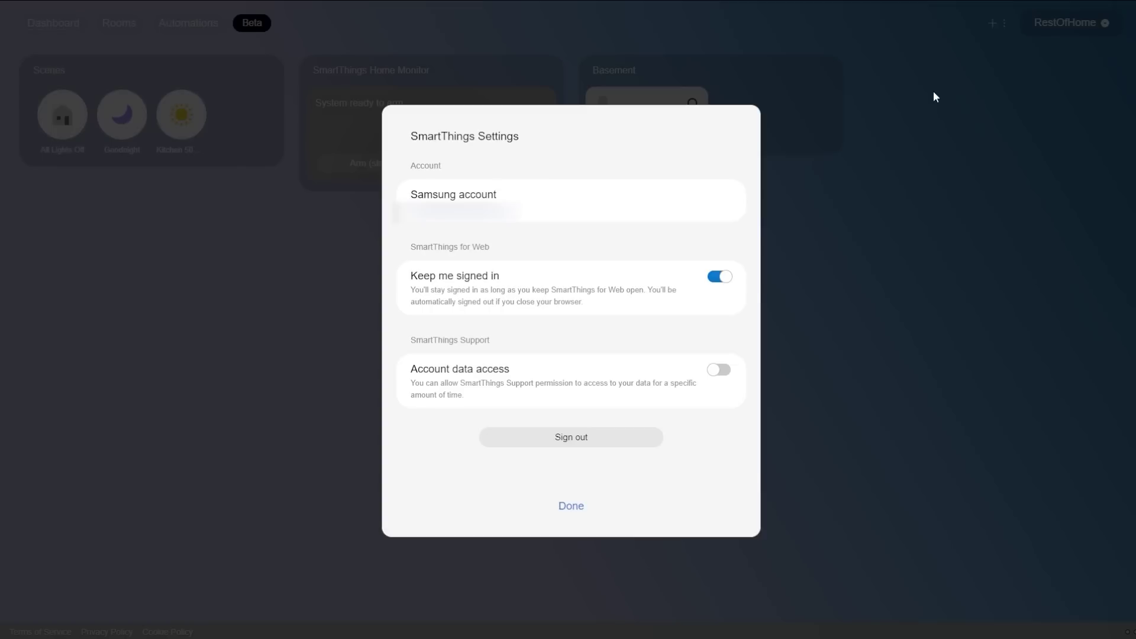
left_click(717, 282)
left_click(700, 310)
left_click(575, 301)
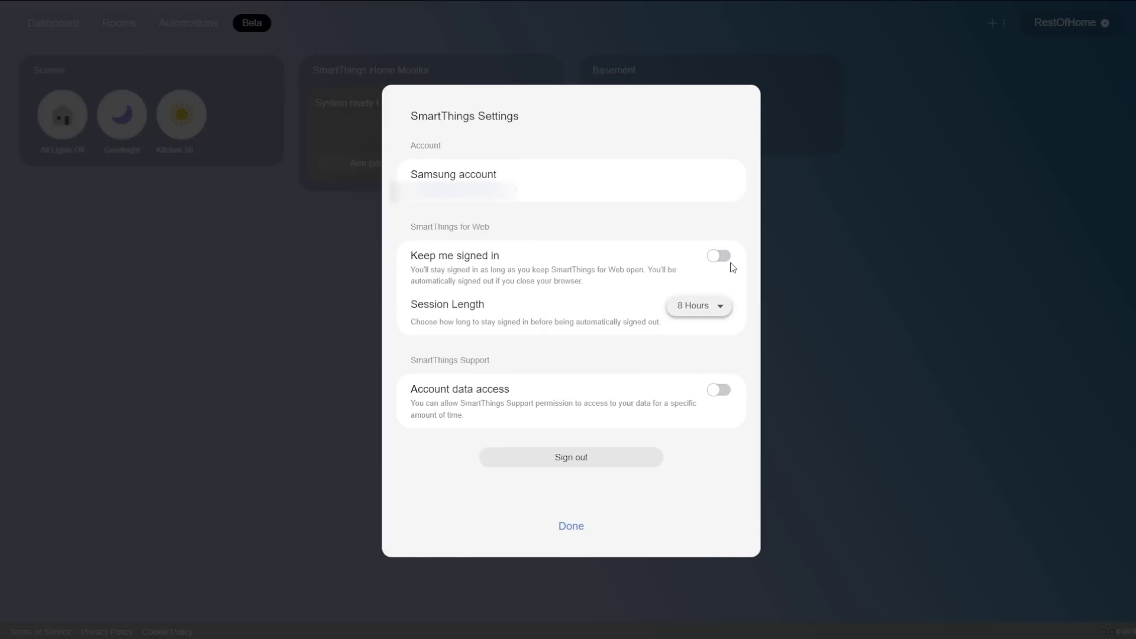
left_click(585, 526)
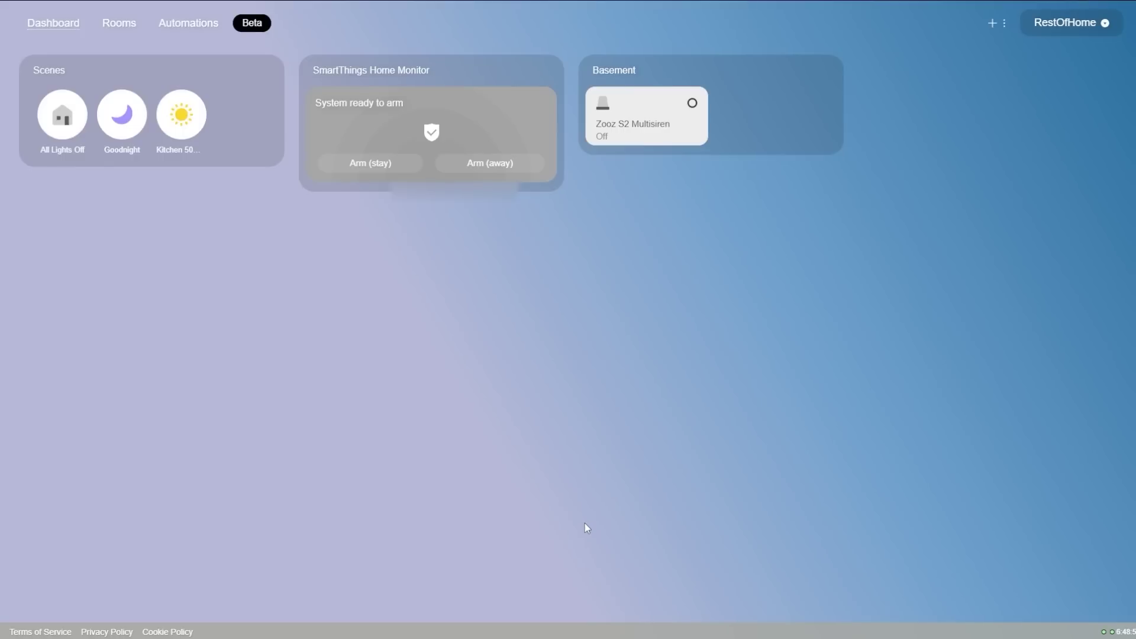